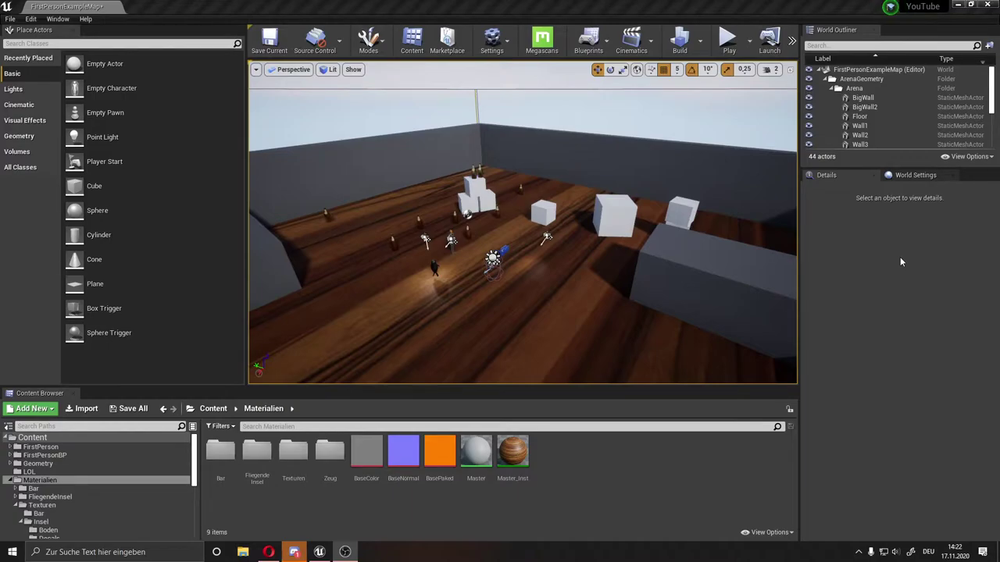
# - Glance at Master_Inst, close it, and open the Master material for editing
pyautogui.doubleClick(509, 451)
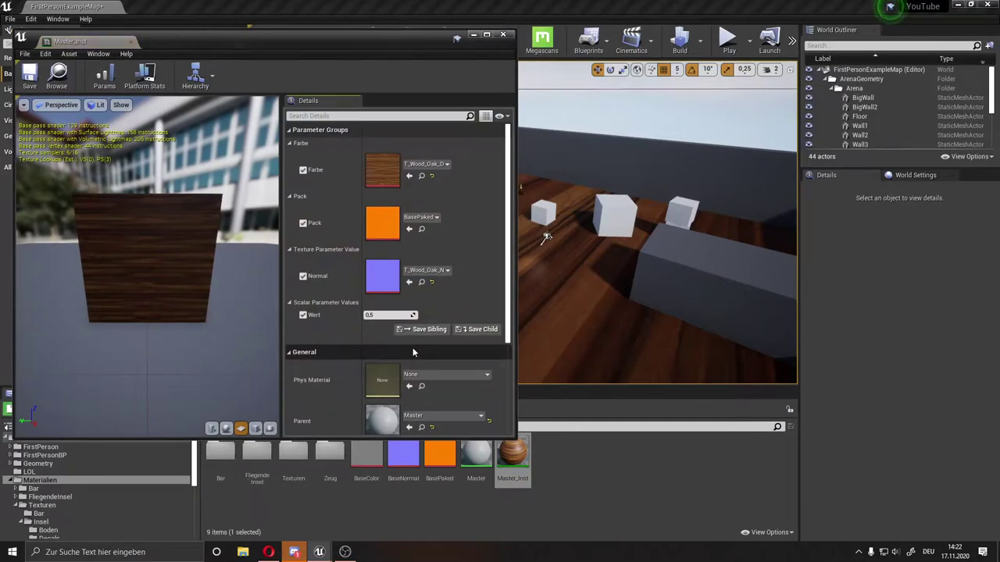
pyautogui.click(502, 35)
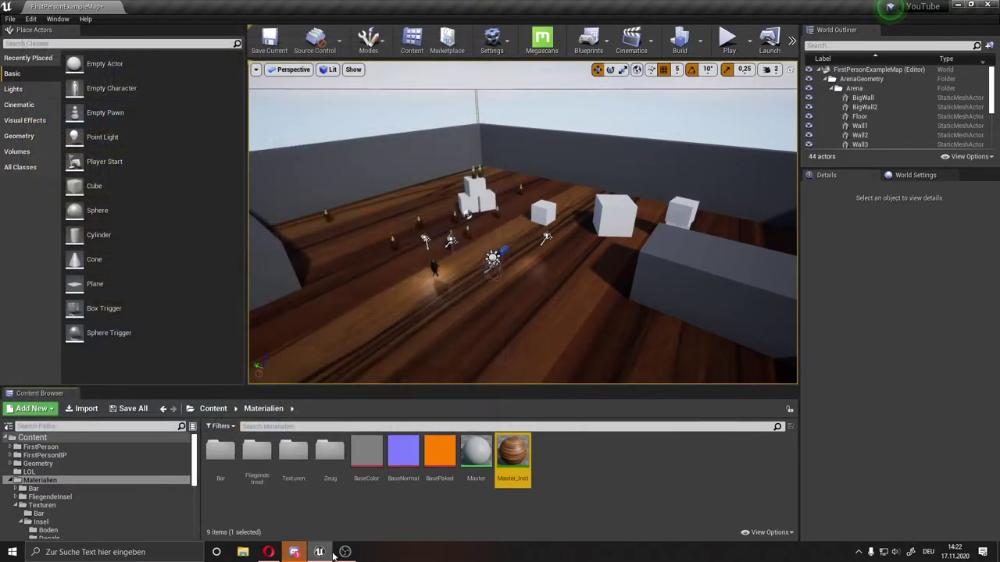
pyautogui.doubleClick(475, 451)
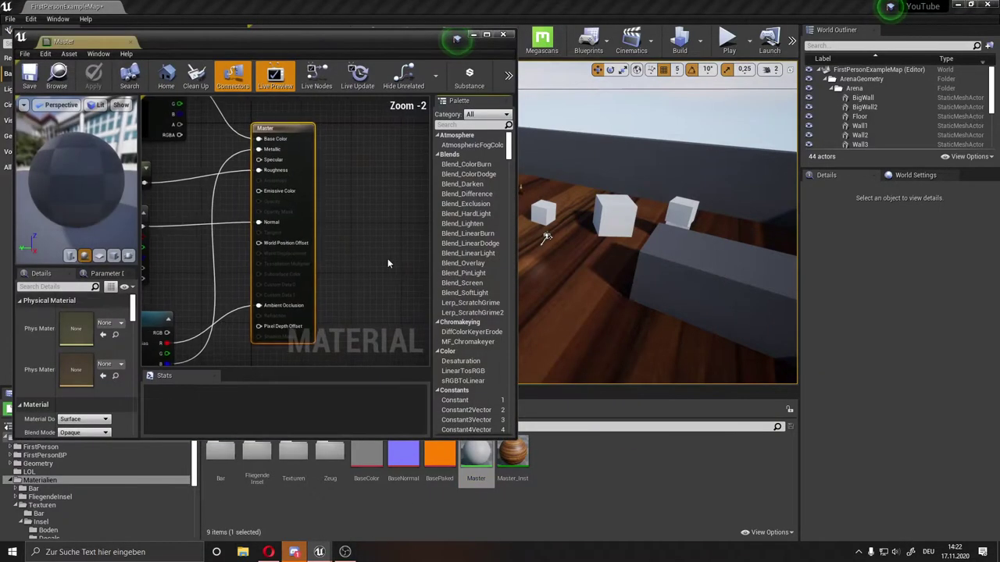
# - Delete the unused Wert scalar parameter node from the Master graph
pyautogui.scroll(-2, 388, 263)
pyautogui.scroll(-2, 315, 261)
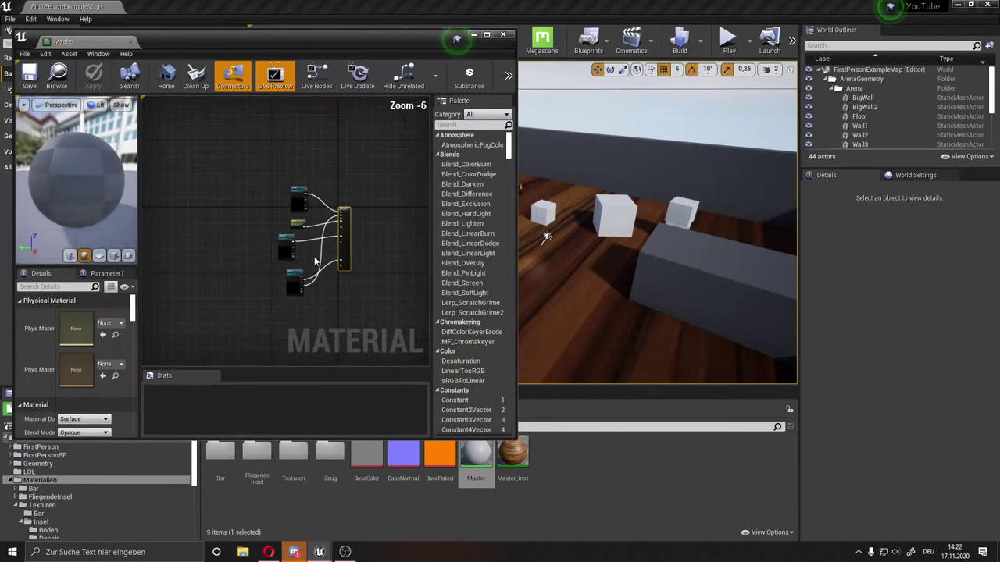
pyautogui.scroll(2, 315, 261)
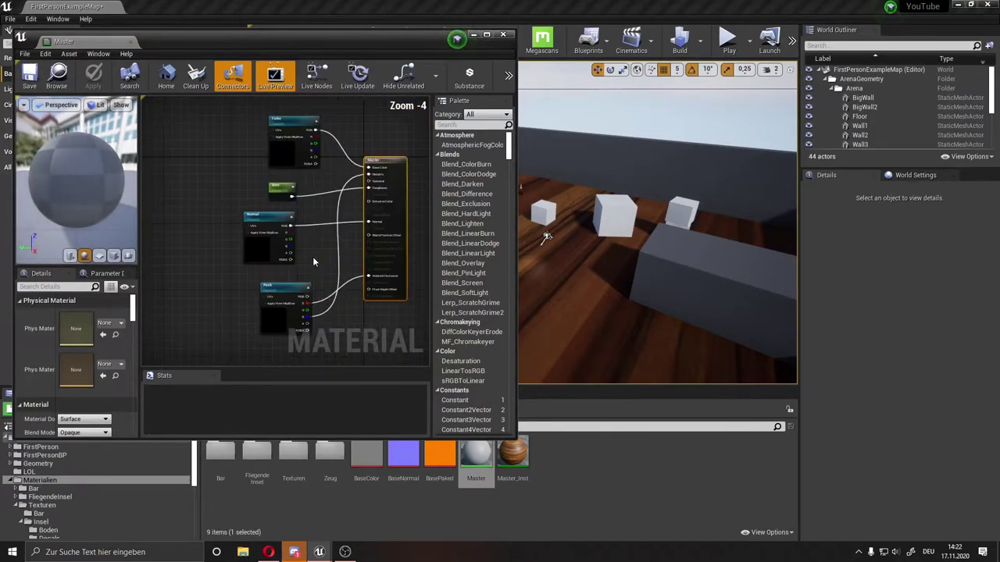
pyautogui.click(289, 198)
pyautogui.press('Delete')
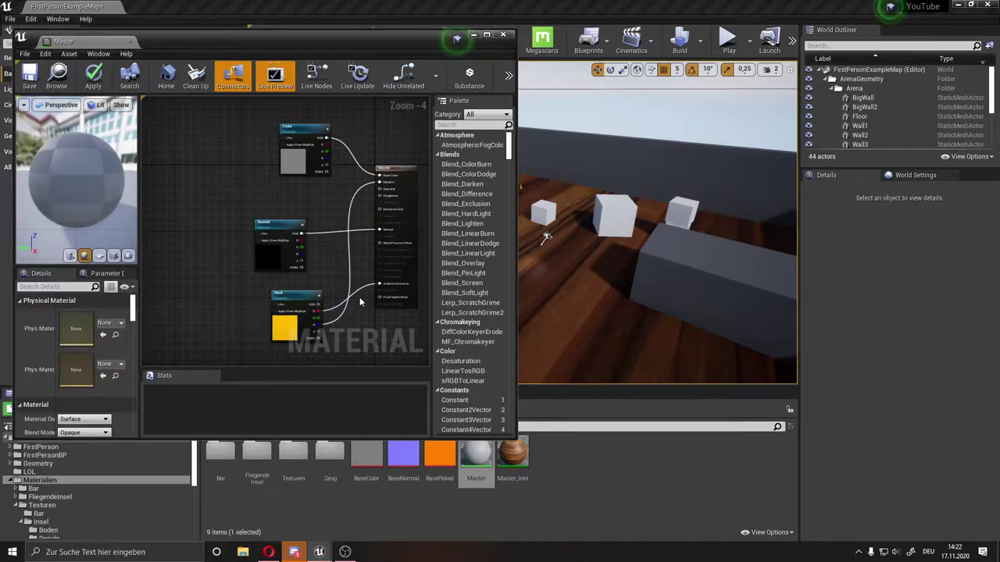
# - Reposition the Pack and Normal texture nodes, moving Normal to the lower left
pyautogui.moveTo(318, 316); pyautogui.dragTo(380, 195)
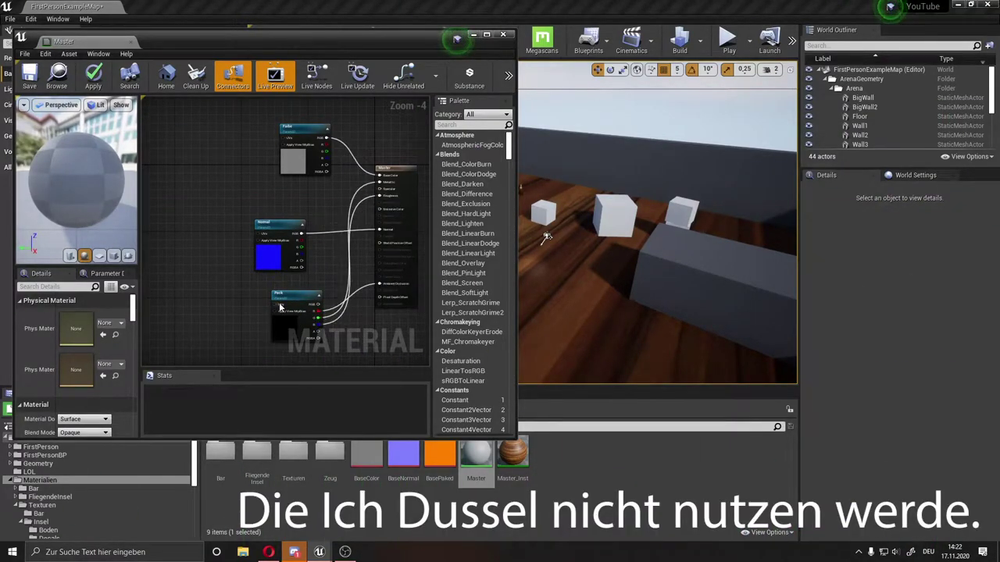
pyautogui.moveTo(280, 307); pyautogui.dragTo(218, 194)
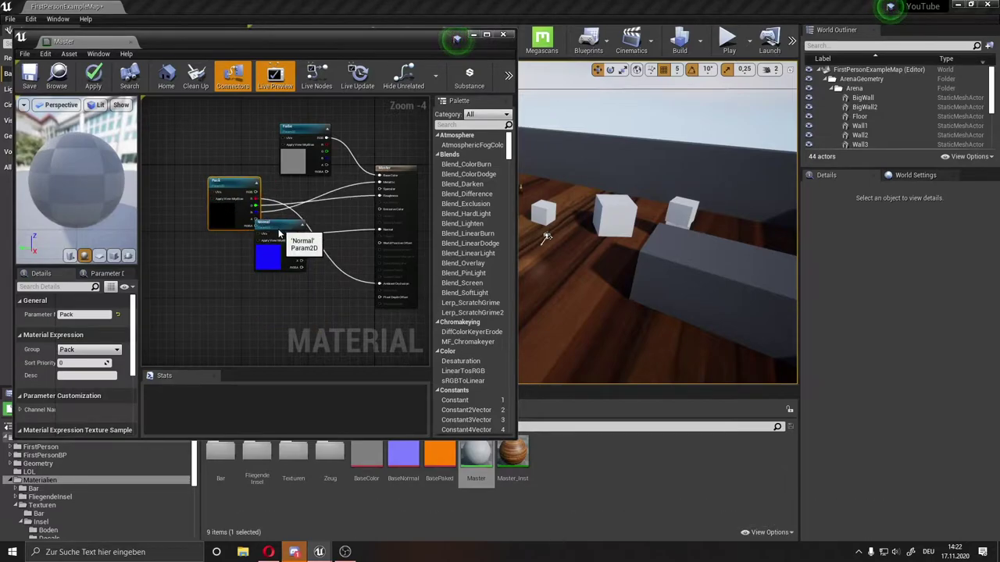
pyautogui.moveTo(279, 233); pyautogui.dragTo(240, 323)
pyautogui.moveTo(241, 205); pyautogui.dragTo(234, 225)
pyautogui.moveTo(228, 323); pyautogui.dragTo(270, 291)
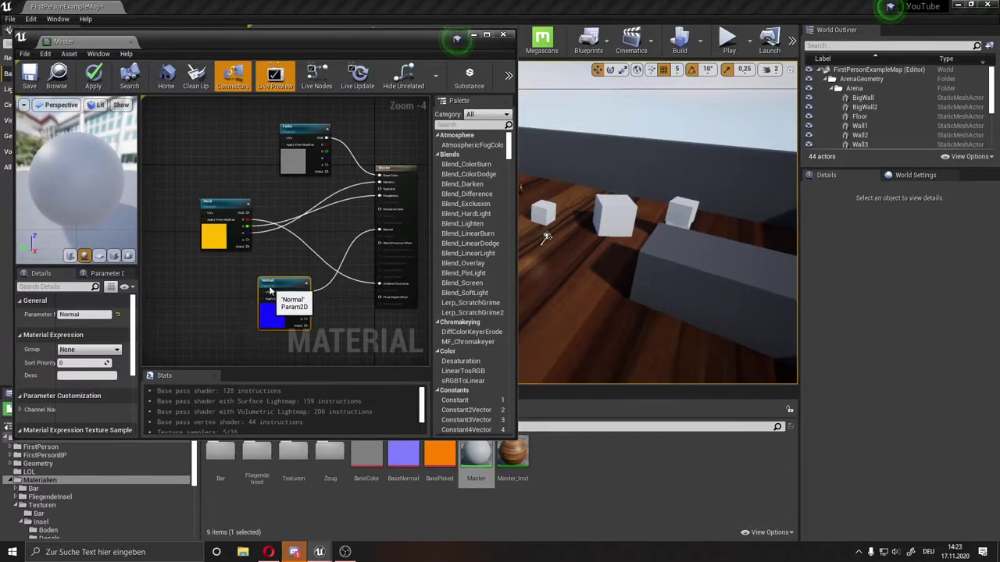
pyautogui.moveTo(234, 209); pyautogui.dragTo(263, 210)
pyautogui.click(339, 227)
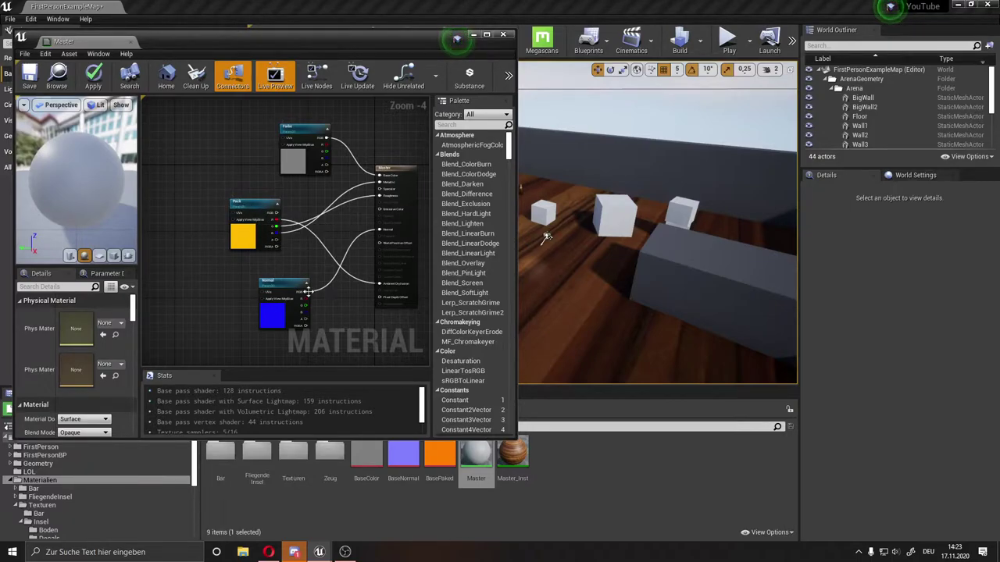
pyautogui.moveTo(289, 284); pyautogui.dragTo(169, 273)
pyautogui.click(247, 288)
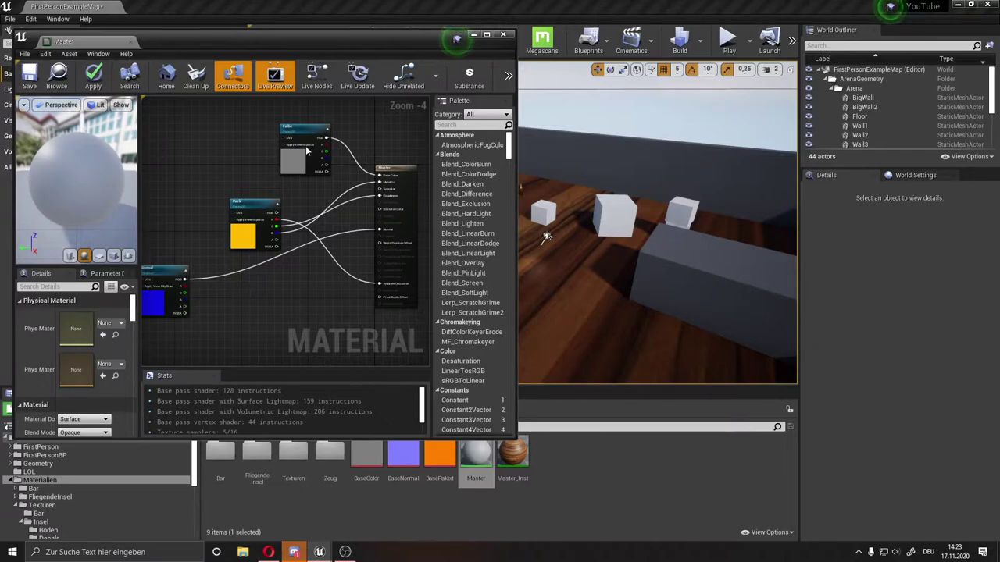
# - Move the Farbe texture node into place and bring the Master graph back to front
pyautogui.moveTo(291, 227); pyautogui.dragTo(282, 251, button='right')
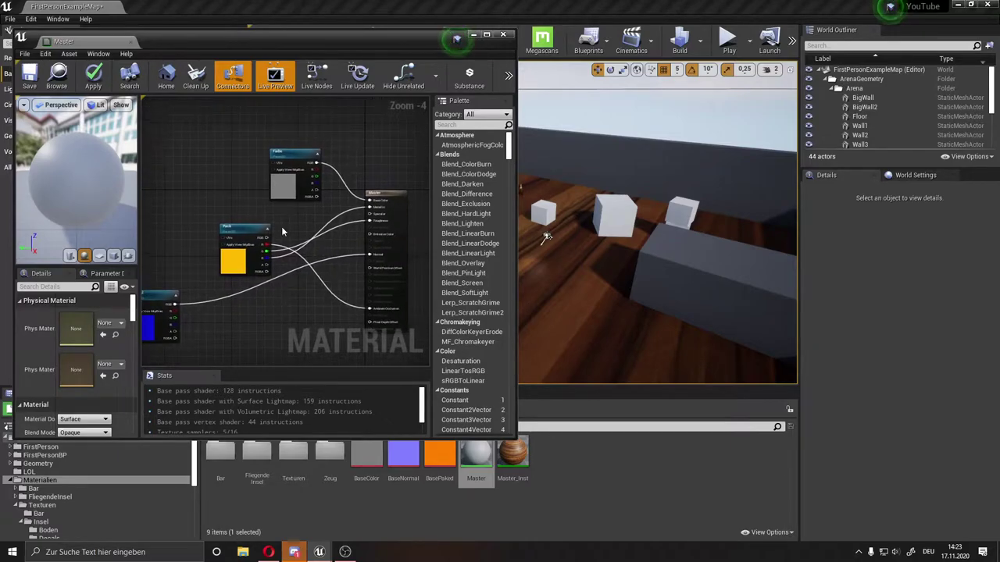
pyautogui.click(268, 202)
pyautogui.moveTo(269, 202); pyautogui.dragTo(286, 187)
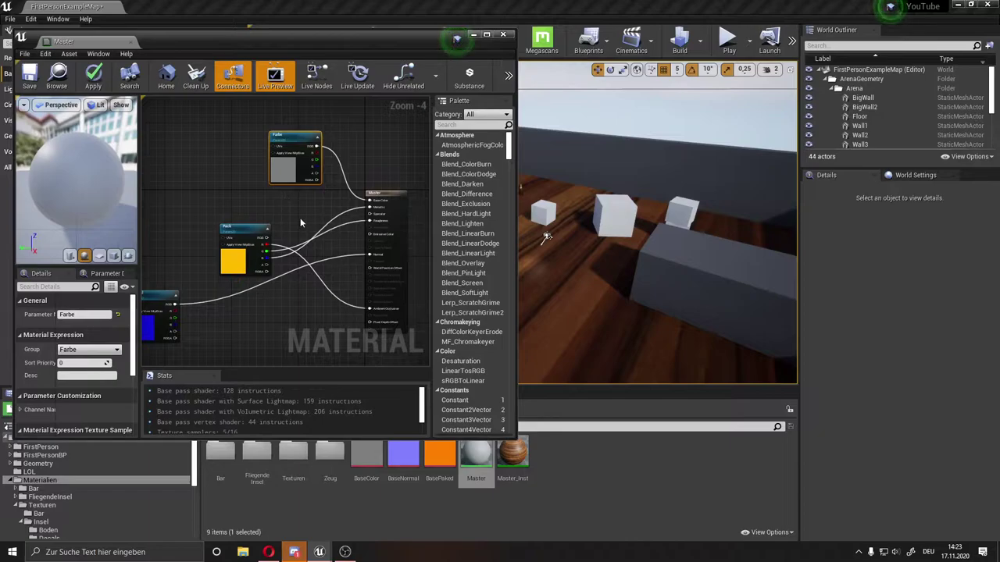
pyautogui.moveTo(290, 191); pyautogui.dragTo(268, 244, button='right')
pyautogui.moveTo(267, 236); pyautogui.dragTo(234, 240)
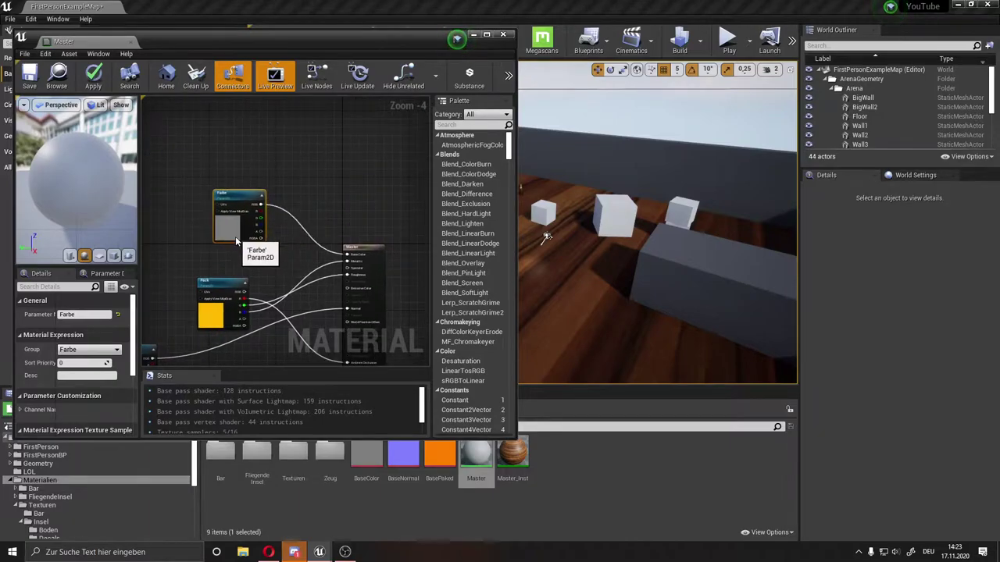
pyautogui.click(334, 197)
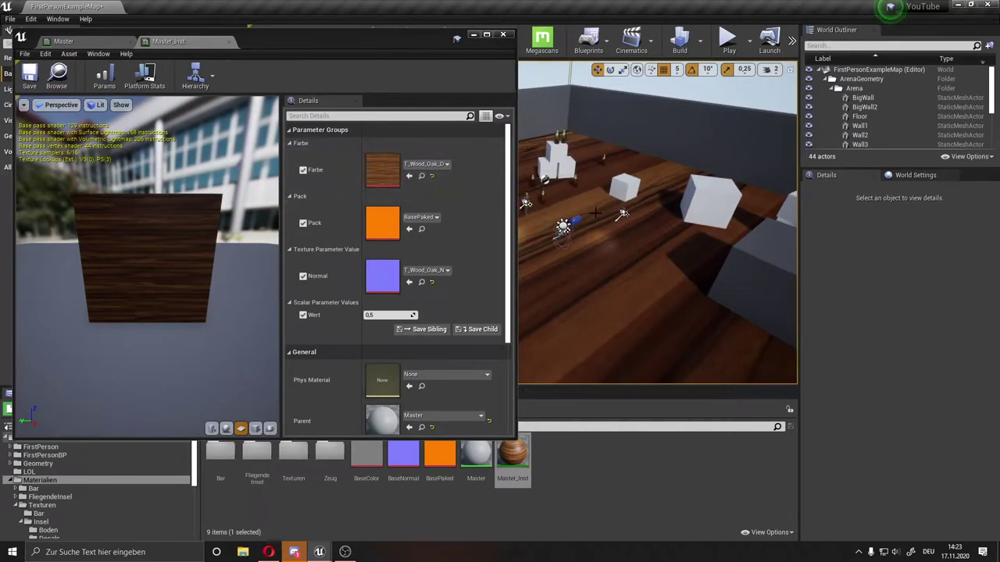
pyautogui.moveTo(595, 213); pyautogui.dragTo(597, 254, button='right')
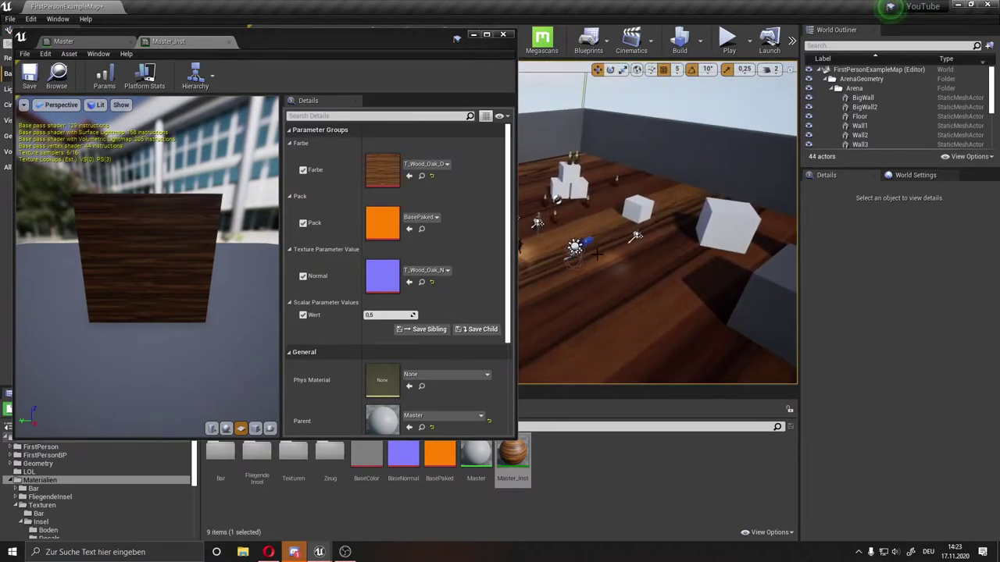
pyautogui.click(64, 41)
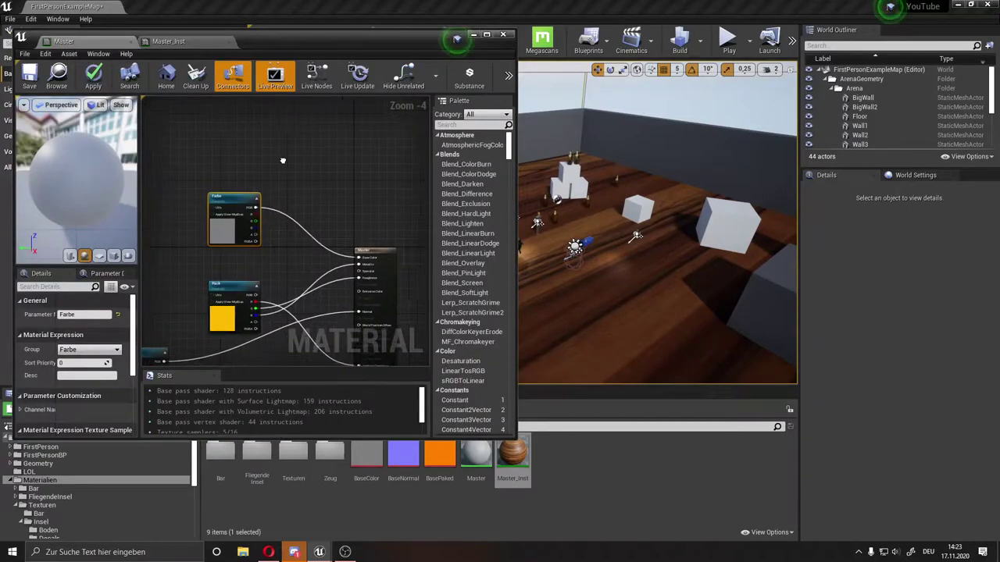
# - Add a Multiply node to the Master material graph
pyautogui.moveTo(283, 160); pyautogui.dragTo(291, 146, button='right')
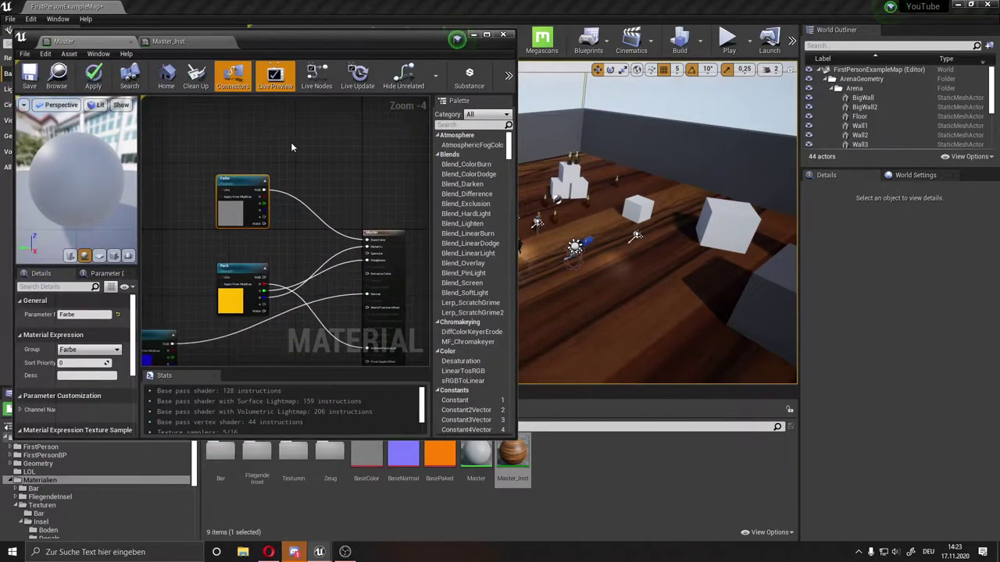
pyautogui.click(322, 171)
pyautogui.scroll(2, 336, 172)
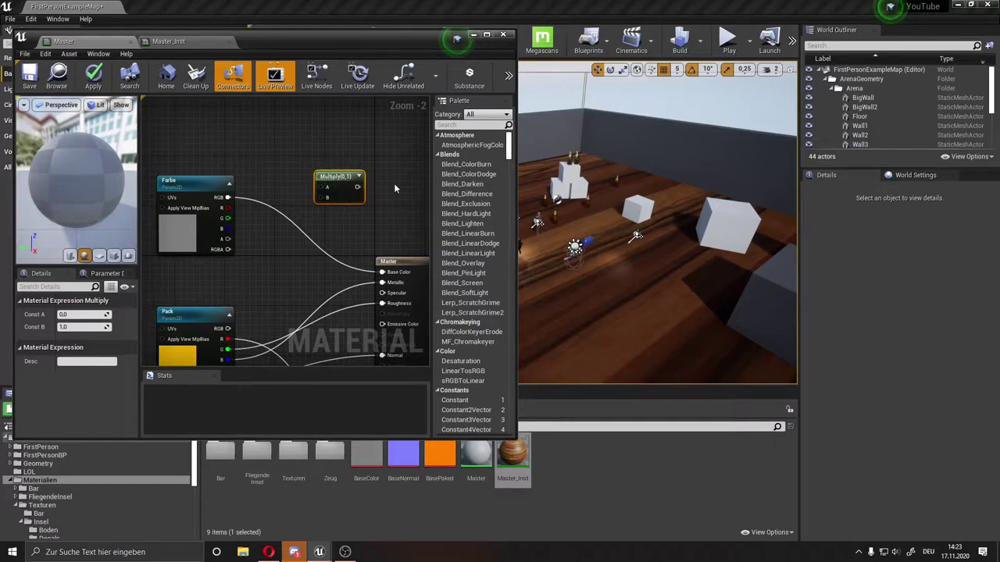
pyautogui.rightClick(337, 137)
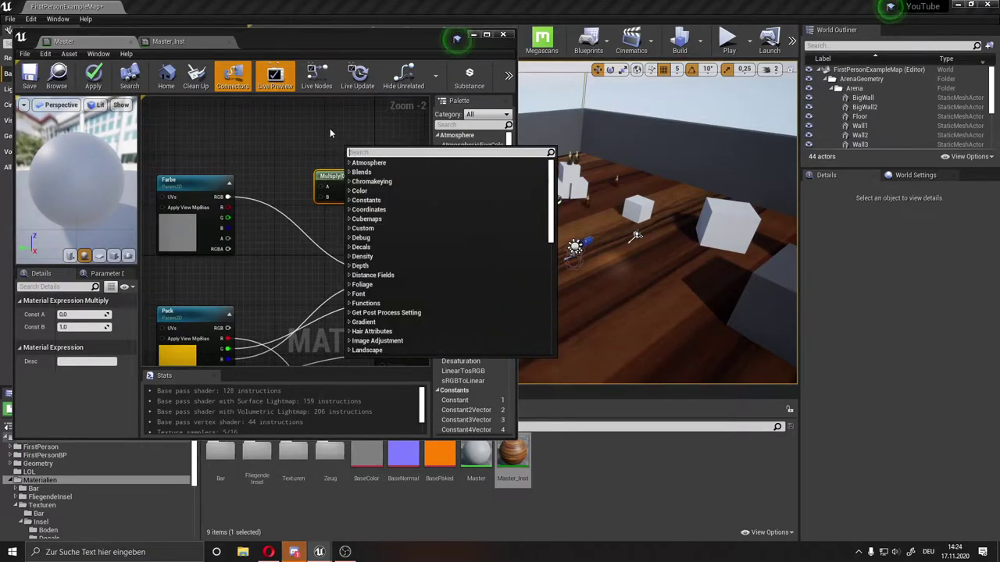
pyautogui.write('m')
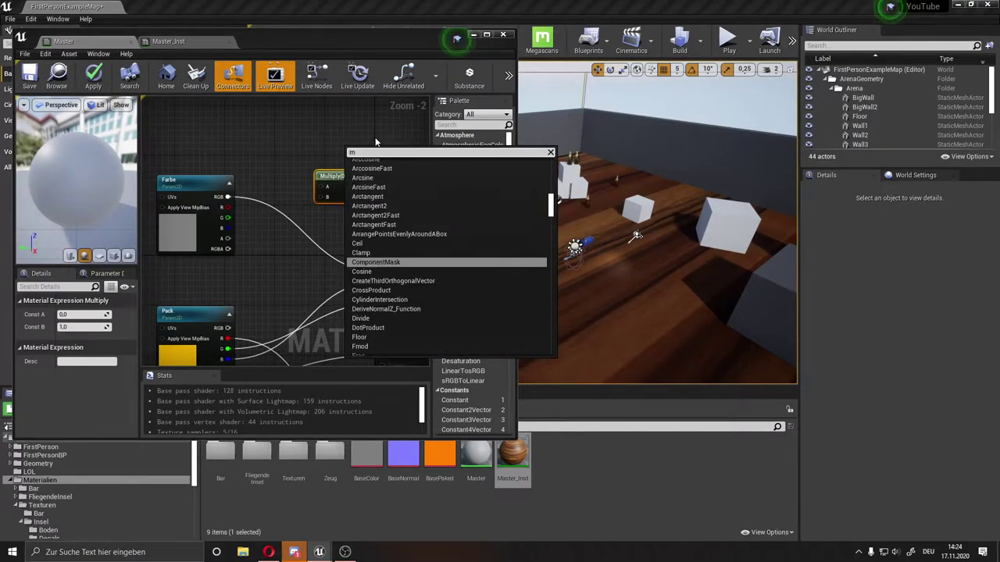
pyautogui.write('ul')
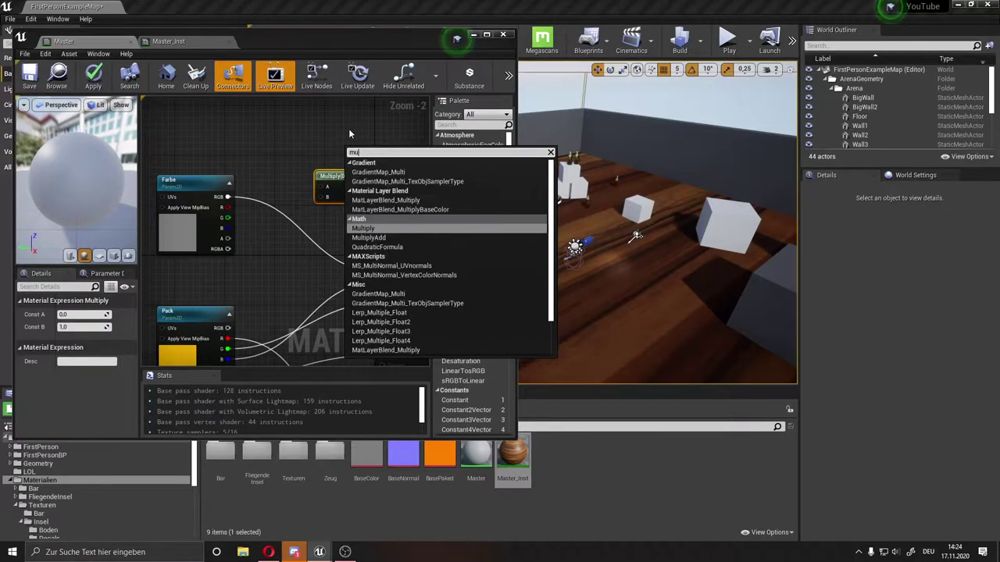
pyautogui.click(296, 171)
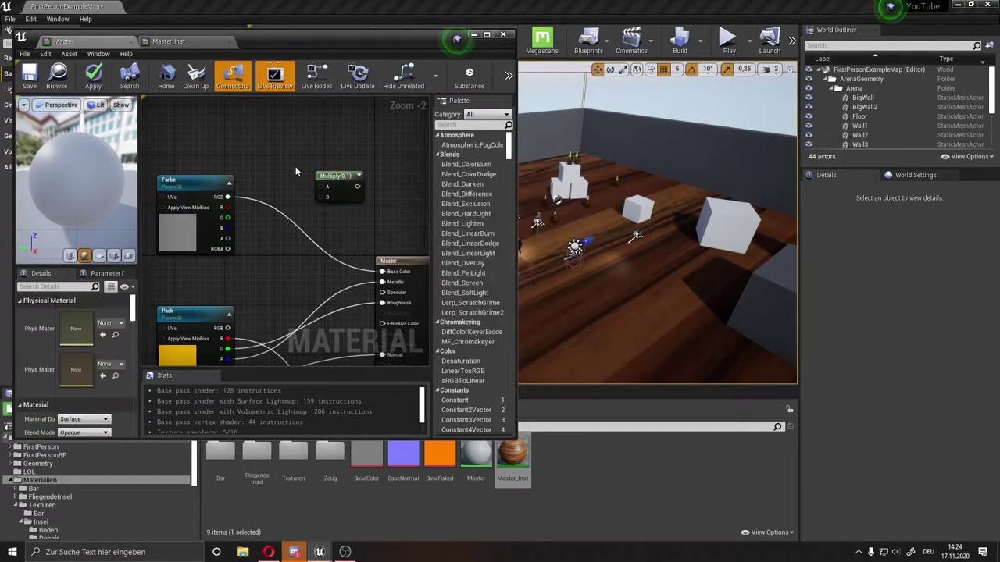
pyautogui.scroll(2, 261, 177)
pyautogui.scroll(-2, 264, 208)
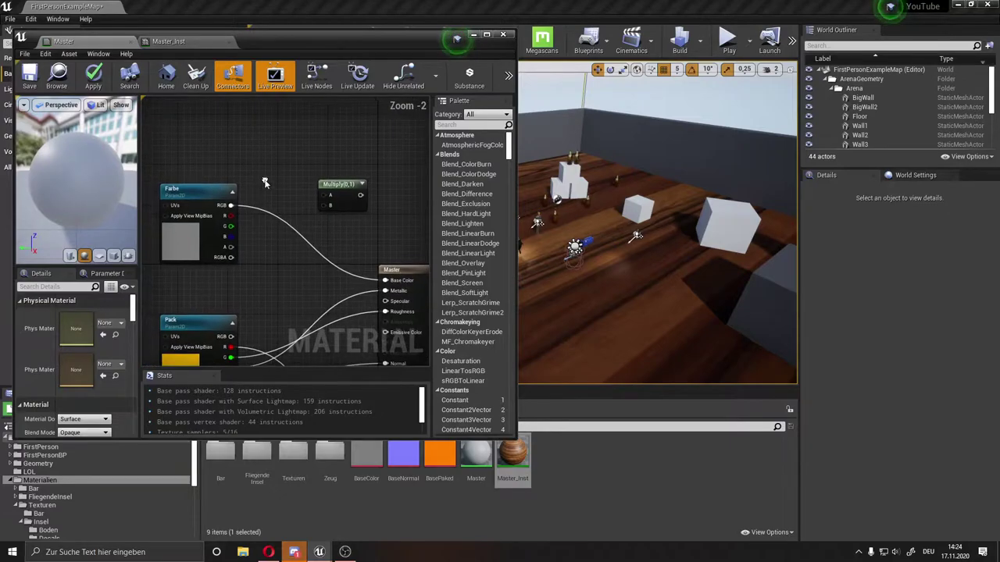
# - Wire Farbe's RGB into Multiply A and add a black 0,0,0 Constant3Vector for B
pyautogui.moveTo(230, 205); pyautogui.dragTo(325, 195)
pyautogui.moveTo(188, 189); pyautogui.dragTo(192, 151)
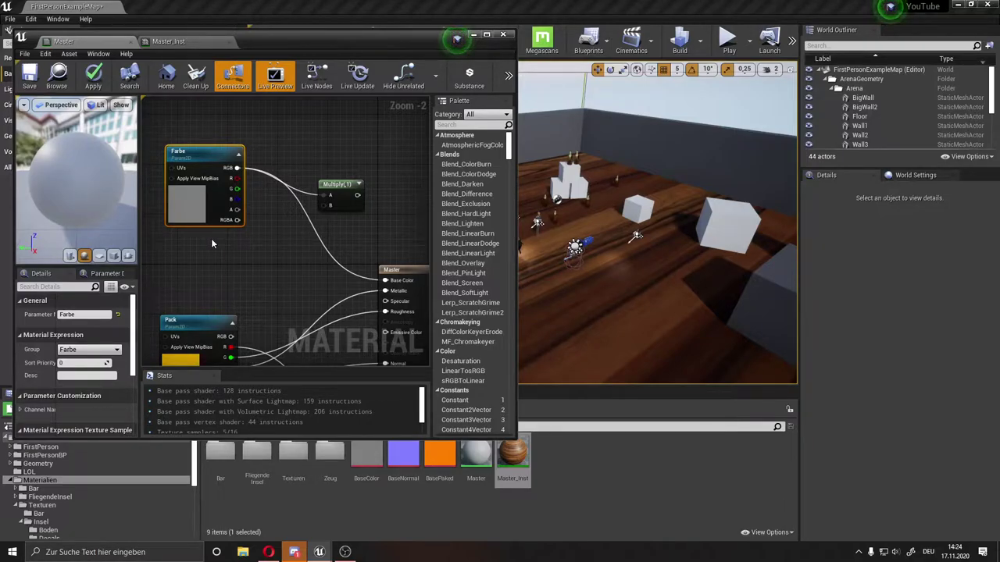
pyautogui.click(274, 253)
pyautogui.moveTo(278, 255)
pyautogui.mouseDown()
pyautogui.moveTo(238, 250)
pyautogui.moveTo(330, 204)
pyautogui.moveTo(384, 279)
pyautogui.mouseUp()
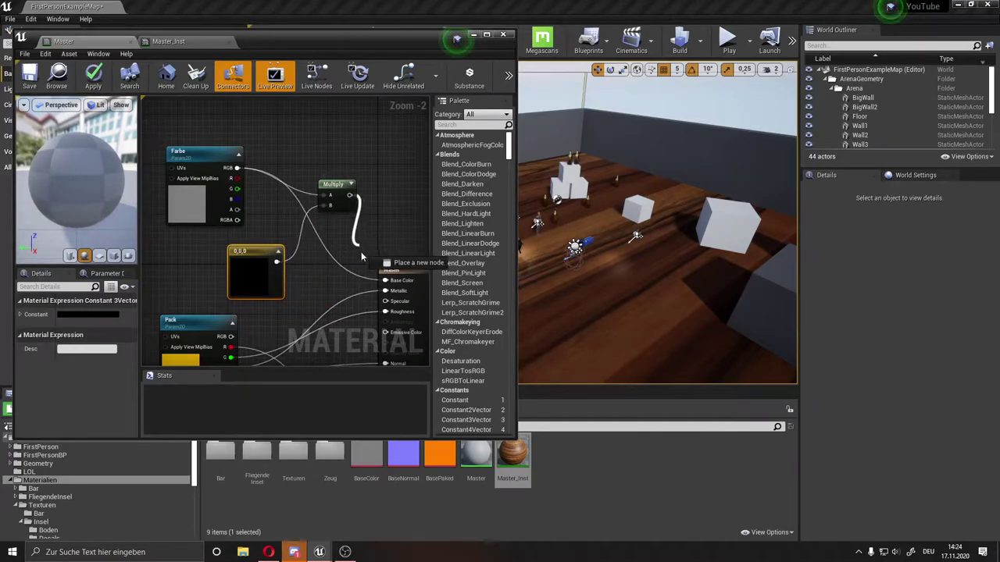
# - Convert the 0,0,0 constant into a parameter named Farbanpassung with a white default
pyautogui.rightClick(234, 248)
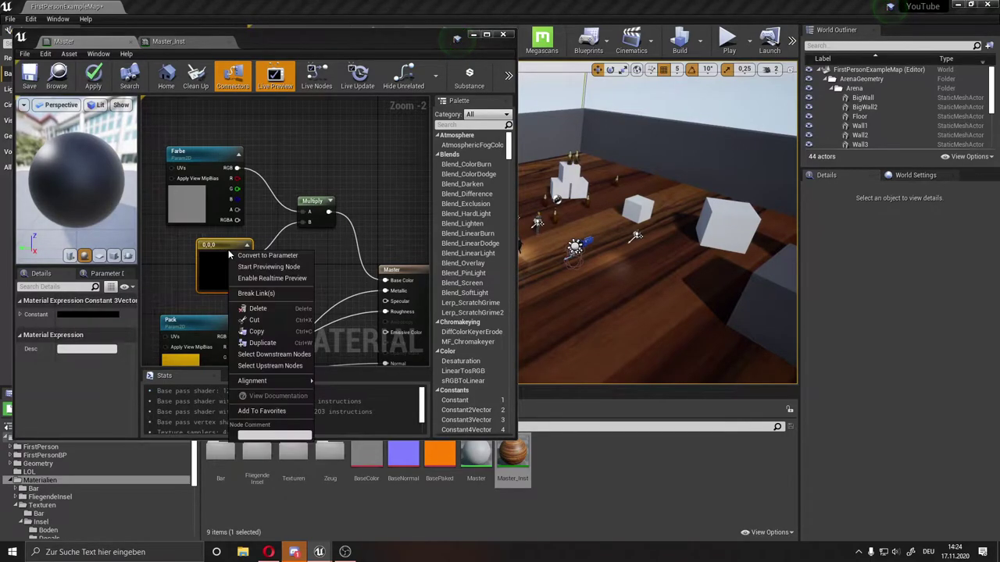
pyautogui.click(250, 256)
pyautogui.click(85, 314)
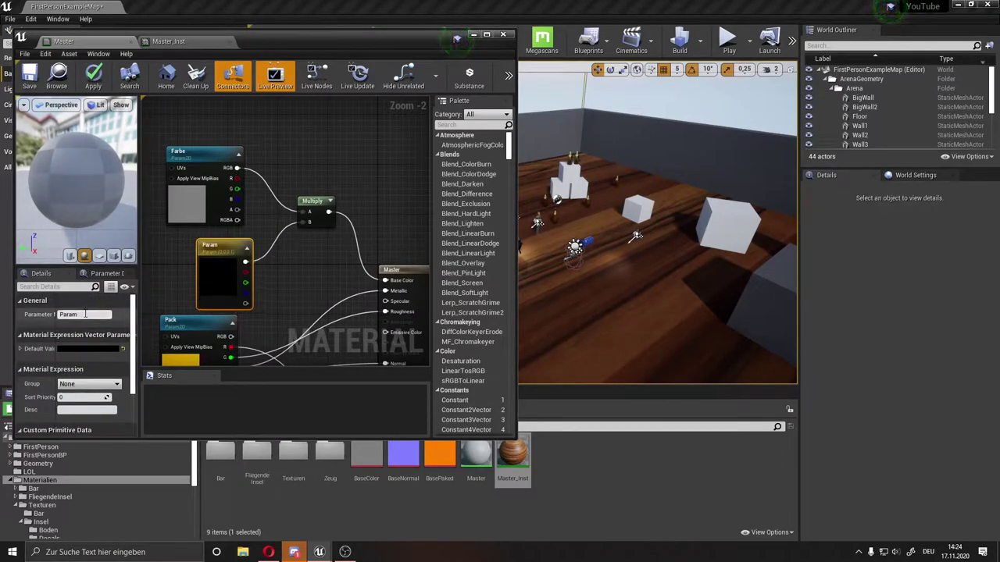
pyautogui.write('F')
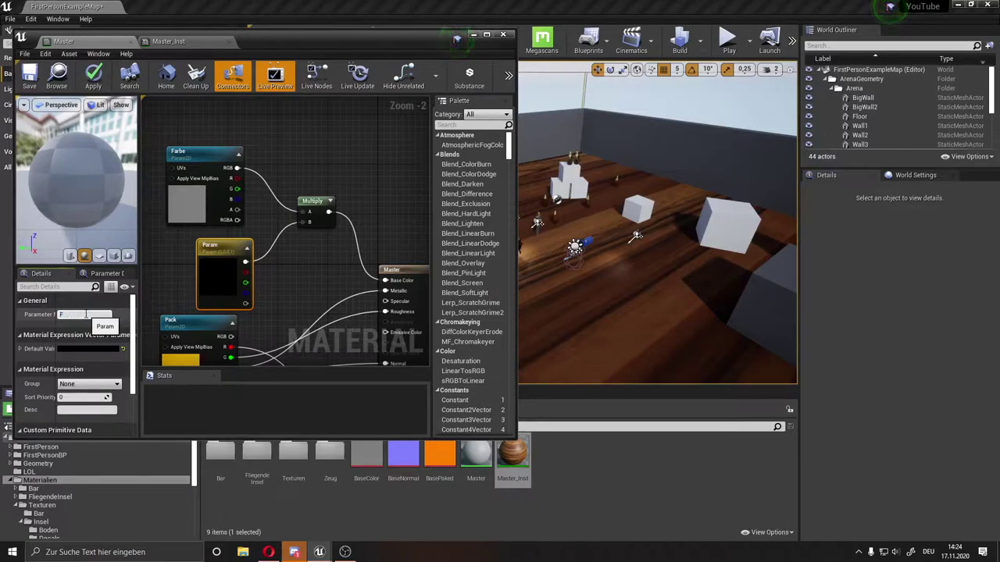
pyautogui.write('arbanpassung')
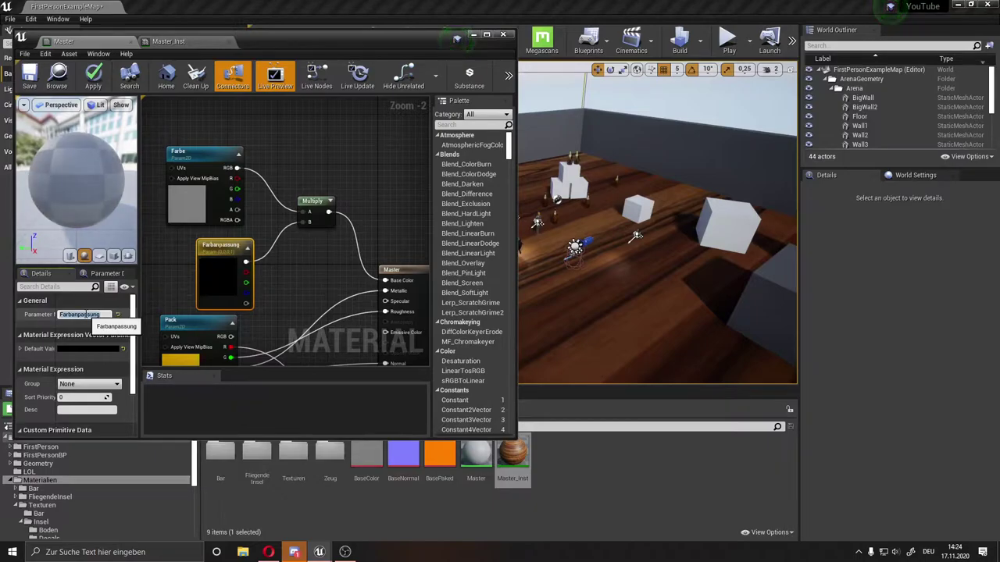
pyautogui.press('Return')
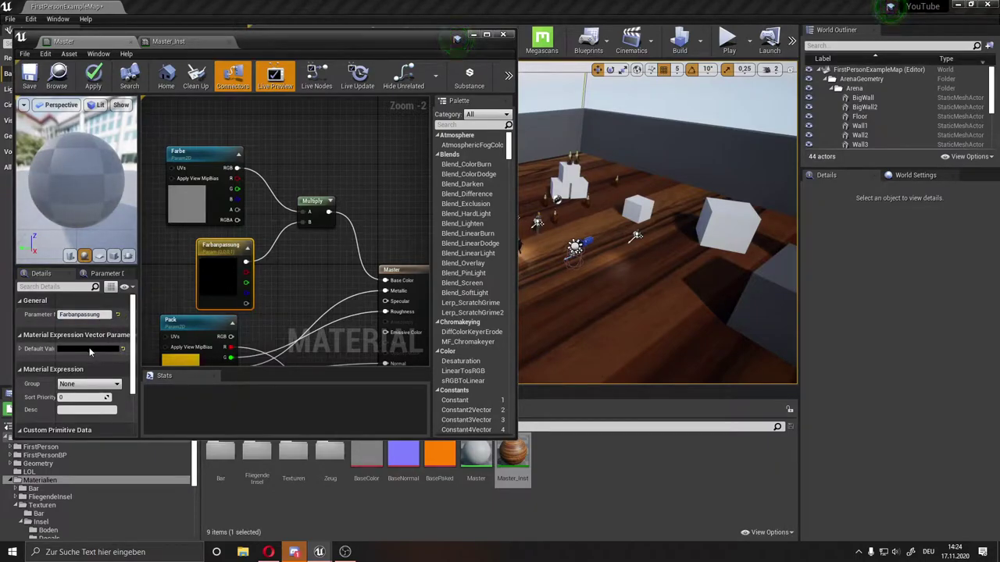
pyautogui.click(90, 350)
pyautogui.moveTo(244, 339); pyautogui.dragTo(247, 288)
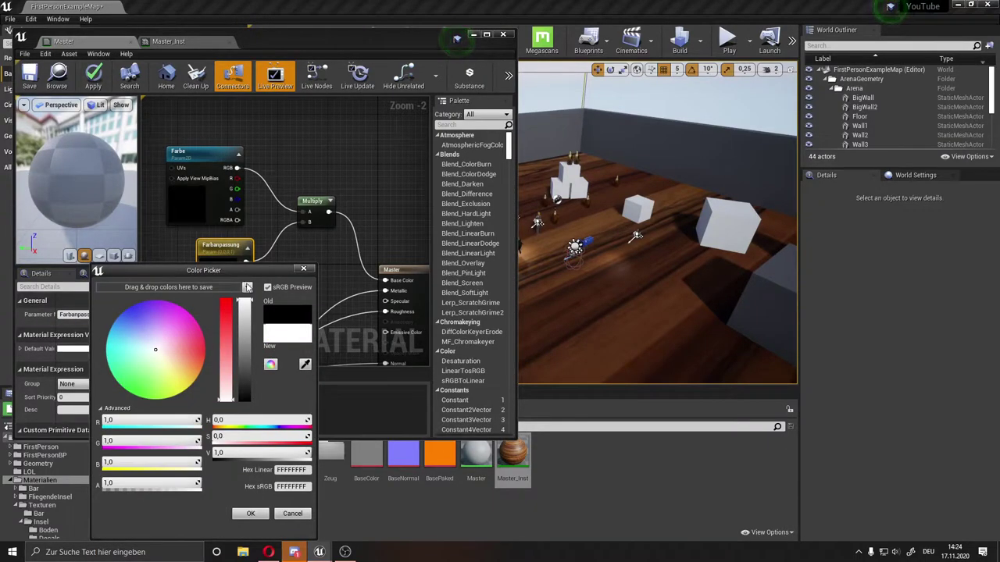
pyautogui.click(253, 515)
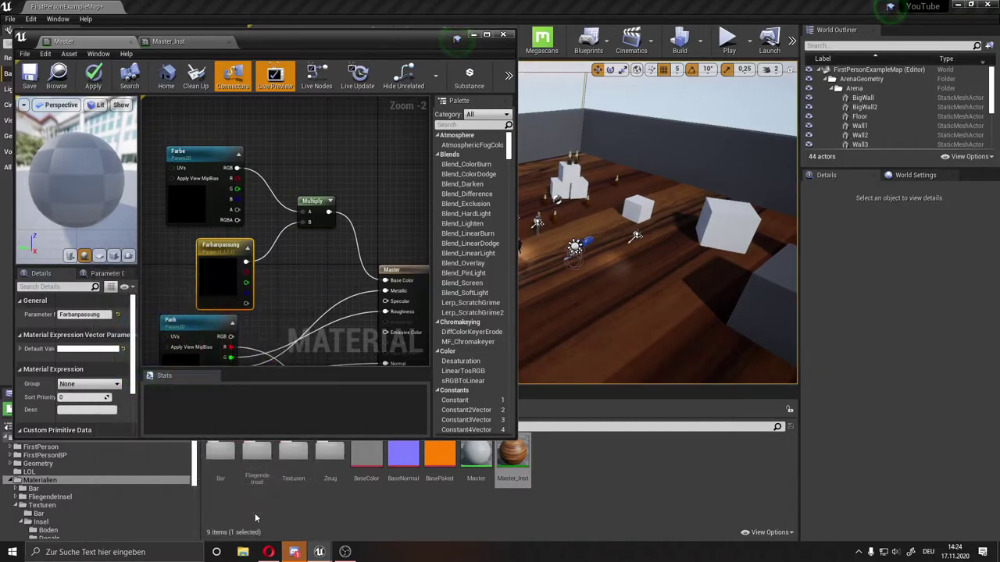
# - Tidy the parameter node positions, save the Master material, and switch to Master_Inst
pyautogui.moveTo(207, 279); pyautogui.dragTo(188, 266)
pyautogui.moveTo(199, 150); pyautogui.dragTo(197, 144)
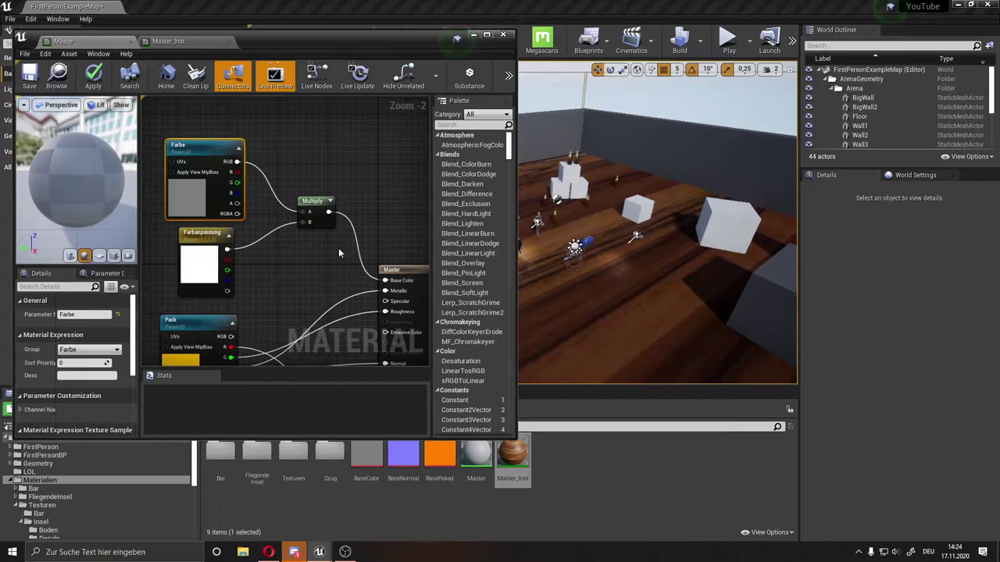
pyautogui.click(30, 76)
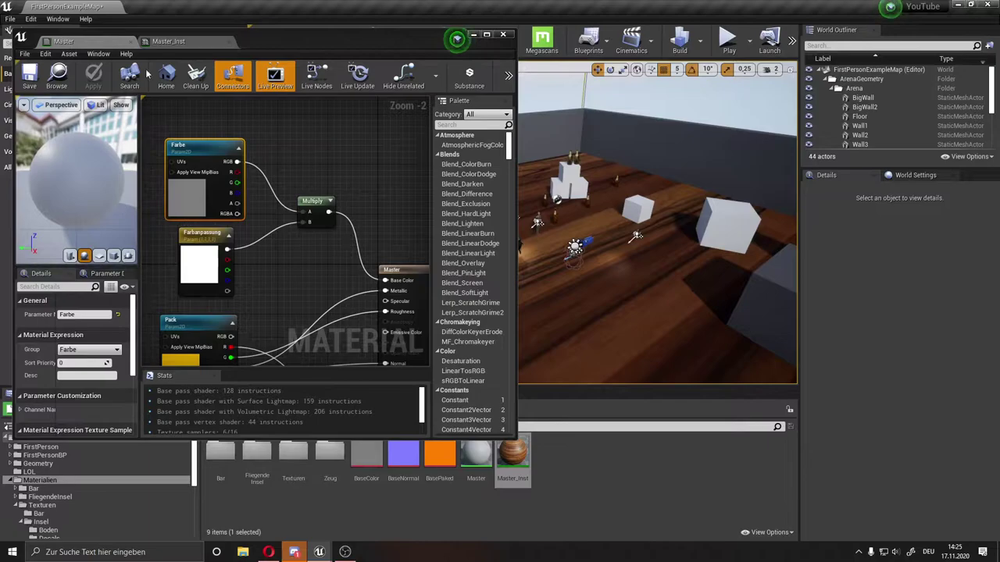
pyautogui.click(171, 47)
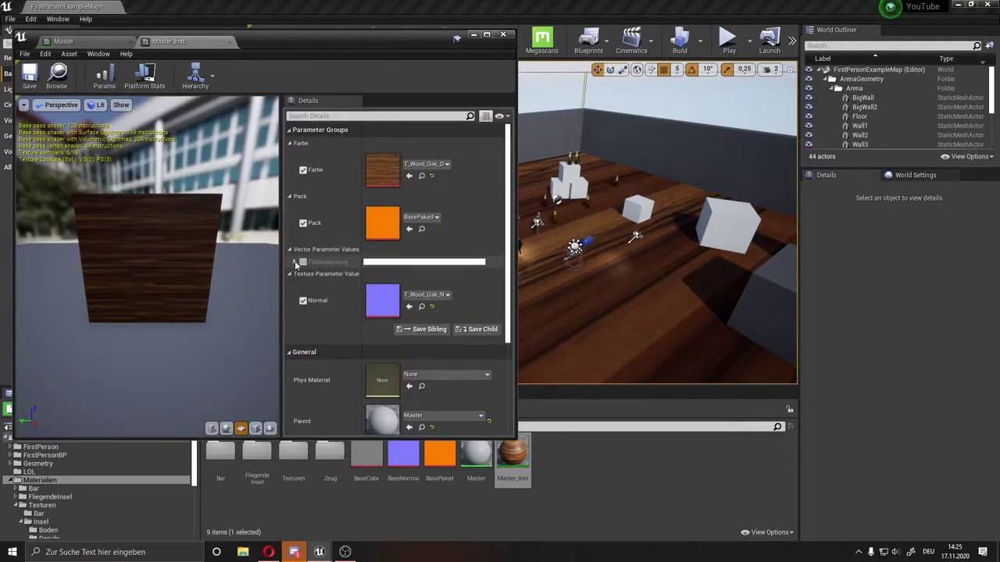
# - Enable the Farbanpassung override in Master_Inst and try out pink and blue tints
pyautogui.click(303, 263)
pyautogui.click(328, 263)
pyautogui.click(377, 261)
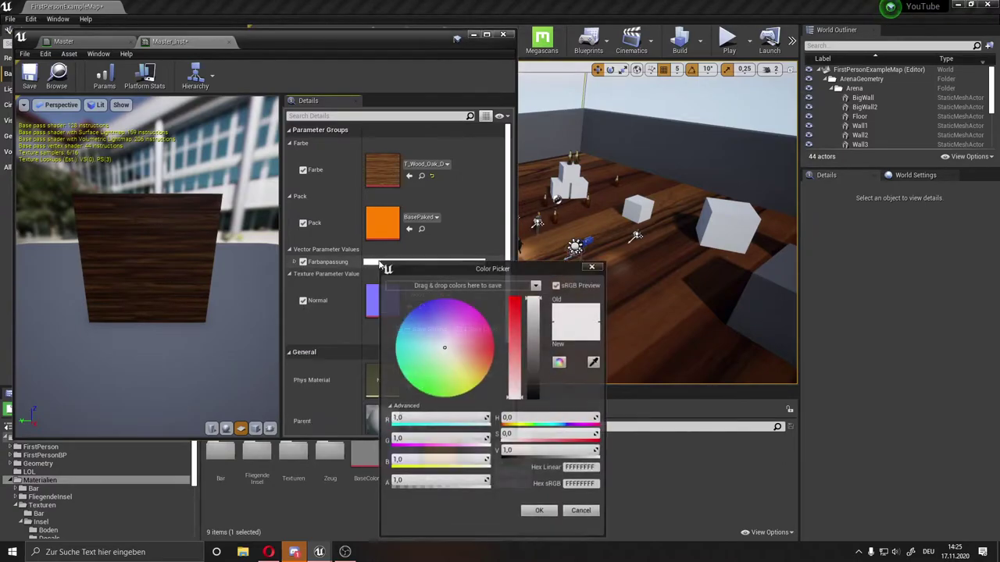
pyautogui.click(449, 344)
pyautogui.moveTo(449, 343)
pyautogui.mouseDown()
pyautogui.moveTo(430, 368)
pyautogui.moveTo(450, 319)
pyautogui.mouseUp()
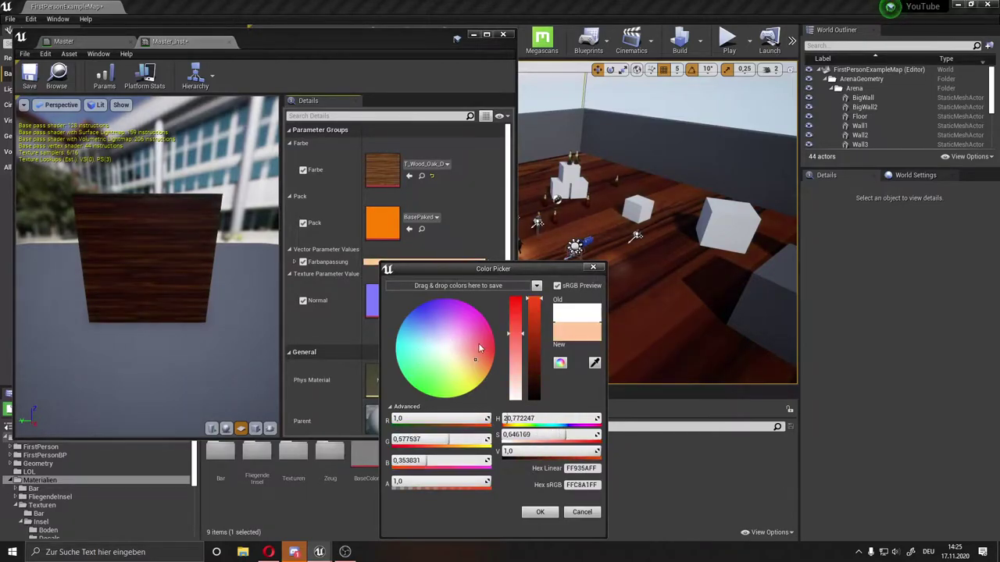
pyautogui.click(424, 321)
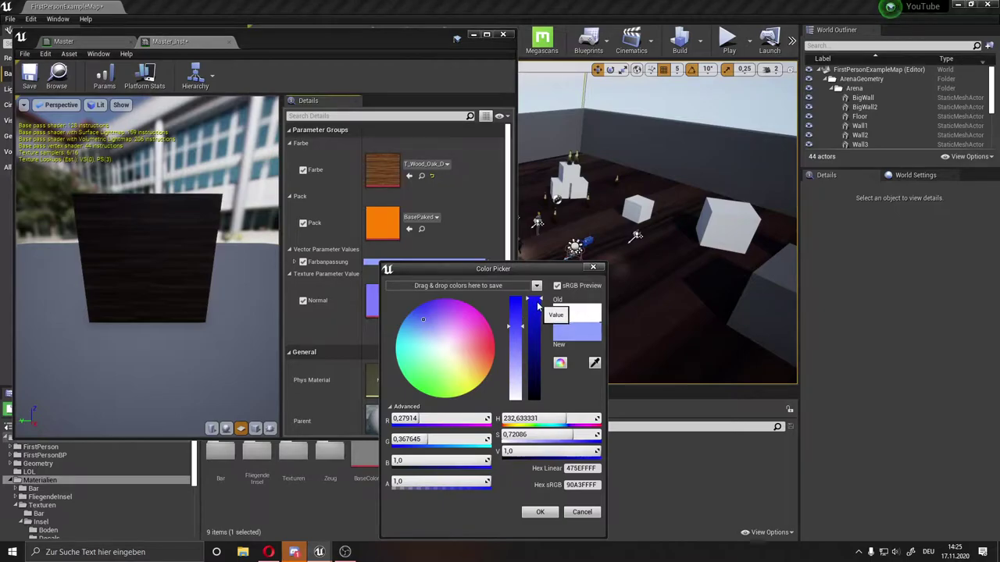
pyautogui.moveTo(537, 306); pyautogui.dragTo(539, 312)
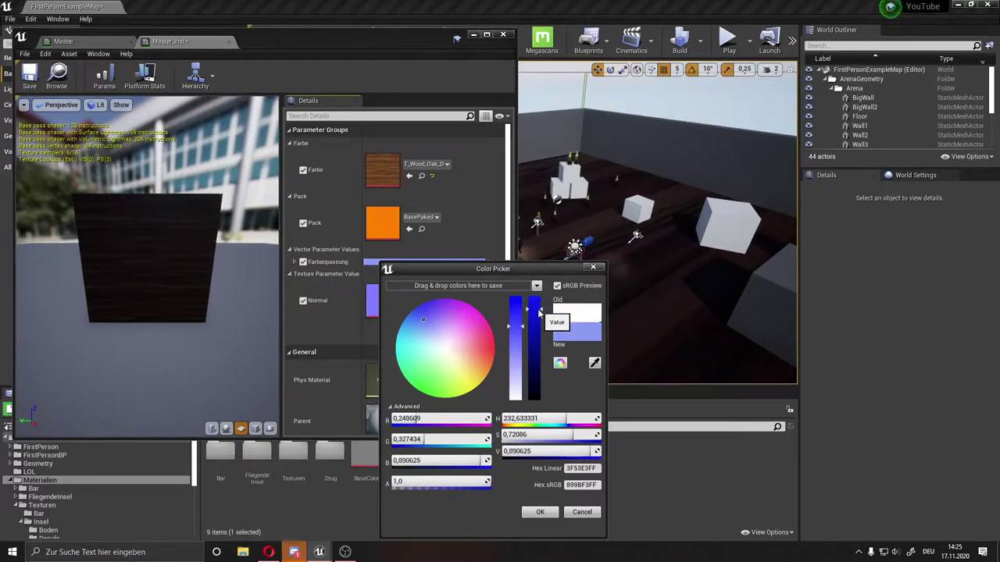
# - Settle on a pale tan Farbanpassung tint (E8D5AF) and confirm it
pyautogui.click(428, 333)
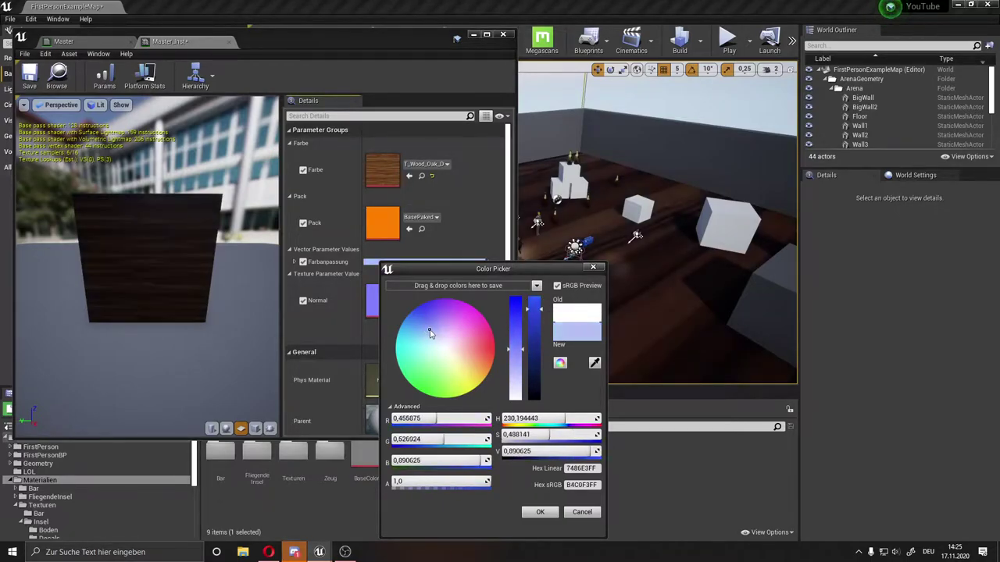
pyautogui.moveTo(428, 334); pyautogui.dragTo(443, 377)
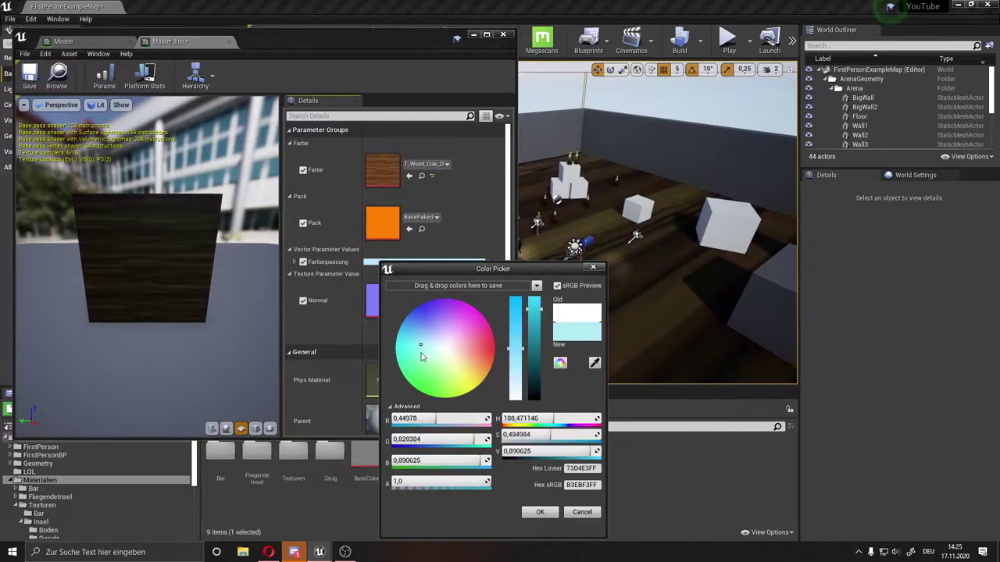
pyautogui.click(462, 376)
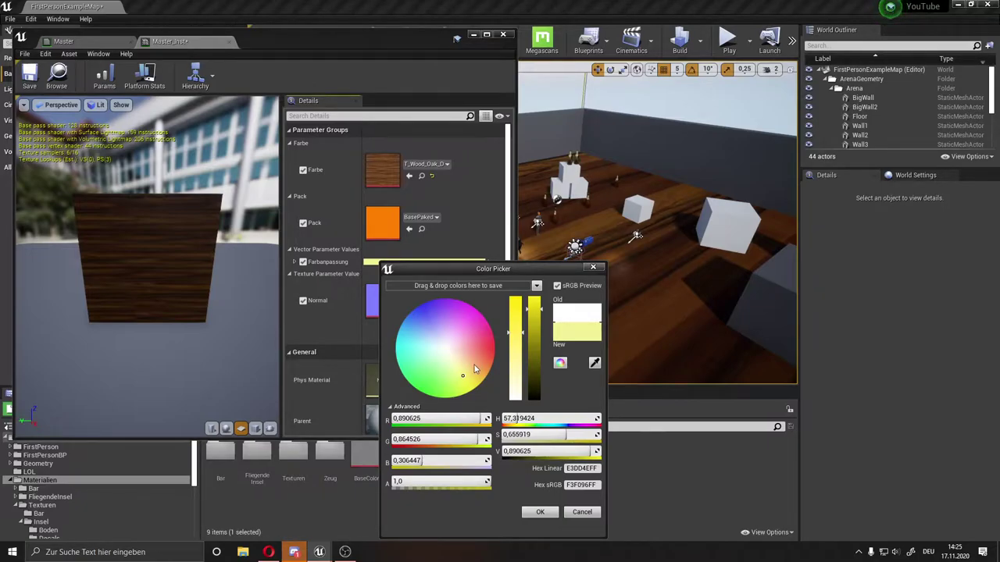
pyautogui.moveTo(479, 368); pyautogui.dragTo(451, 320)
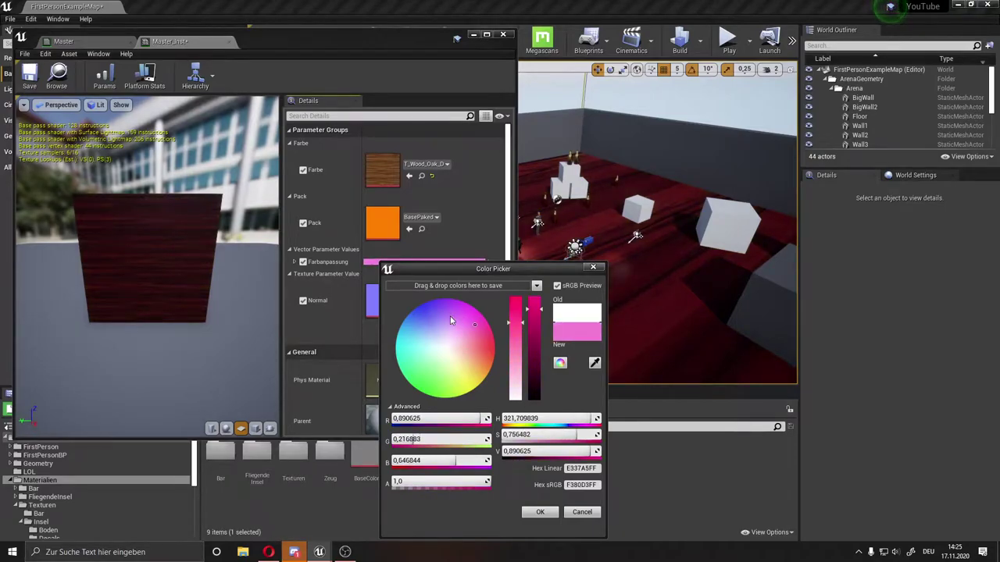
pyautogui.moveTo(451, 320)
pyautogui.mouseDown()
pyautogui.moveTo(452, 384)
pyautogui.moveTo(497, 358)
pyautogui.moveTo(468, 365)
pyautogui.mouseUp()
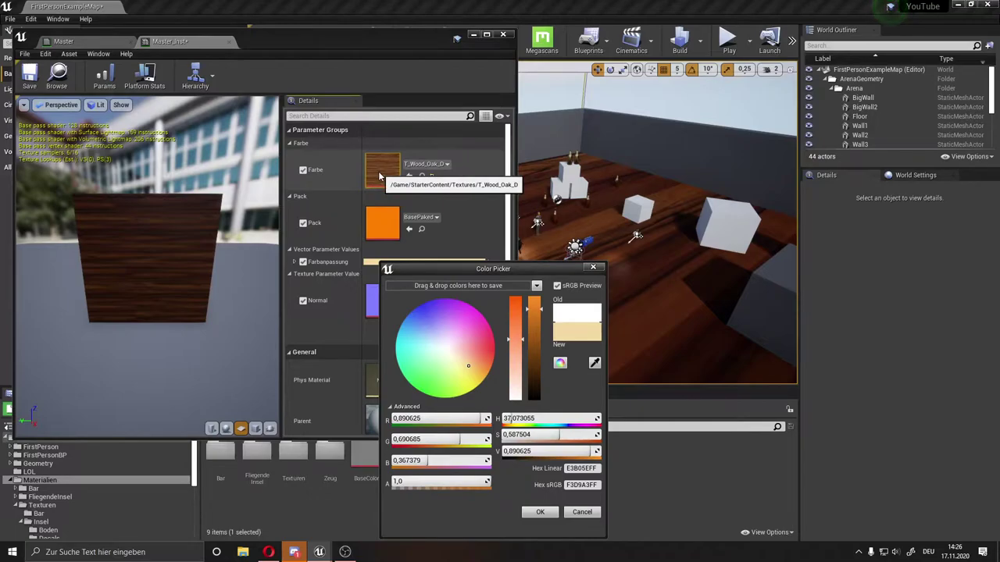
pyautogui.moveTo(533, 309)
pyautogui.mouseDown()
pyautogui.moveTo(533, 348)
pyautogui.moveTo(515, 320)
pyautogui.moveTo(533, 326)
pyautogui.moveTo(534, 318)
pyautogui.mouseUp()
pyautogui.click(516, 353)
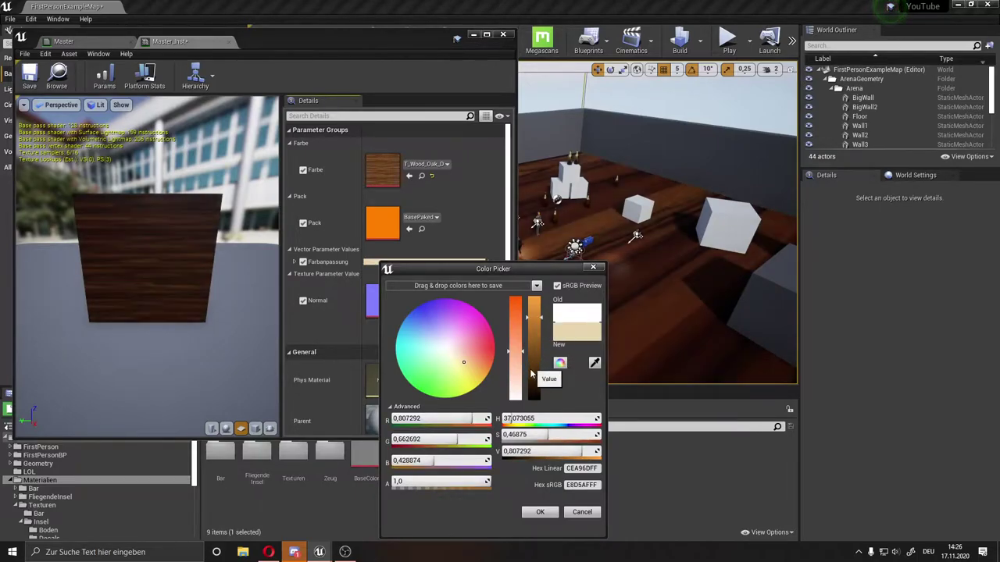
pyautogui.click(532, 516)
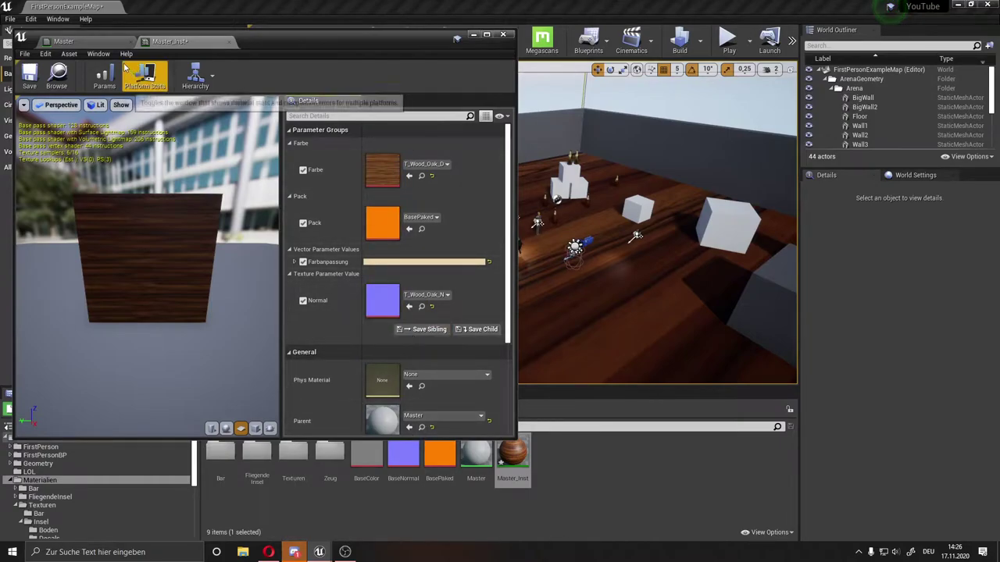
# - Assign the Farbanpassung parameter to the Farbe group and save the Master material
pyautogui.click(86, 41)
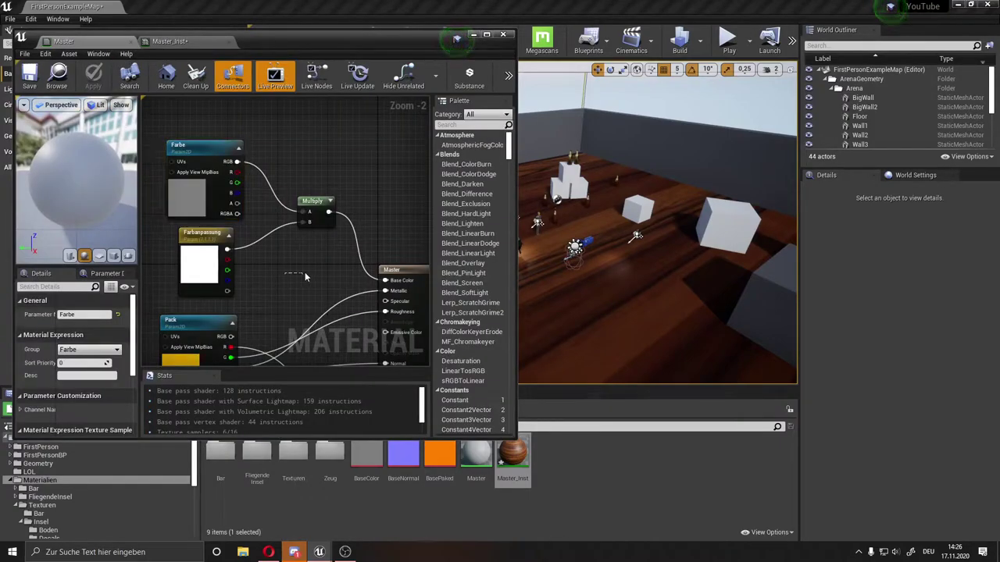
pyautogui.click(205, 172)
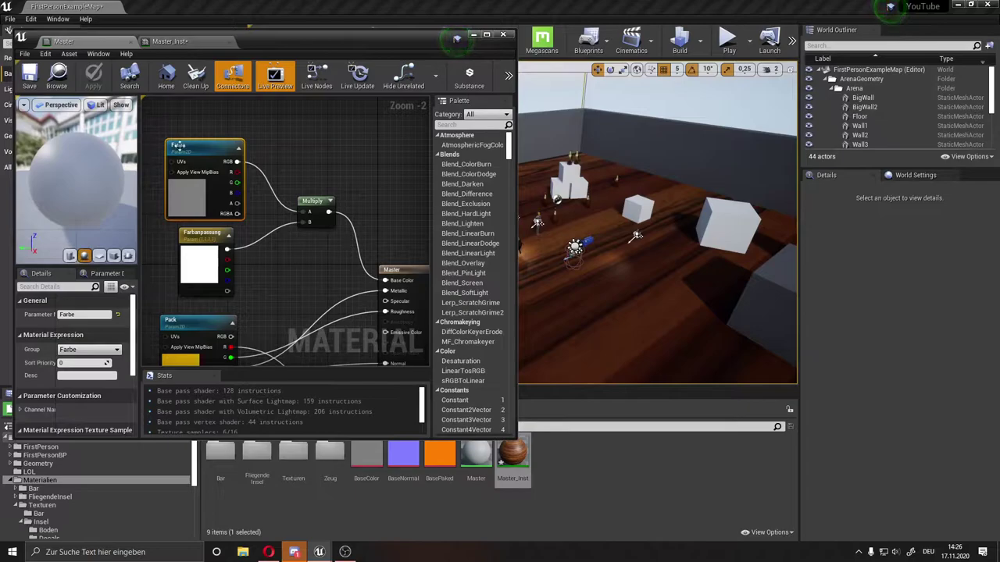
pyautogui.click(201, 263)
pyautogui.click(88, 383)
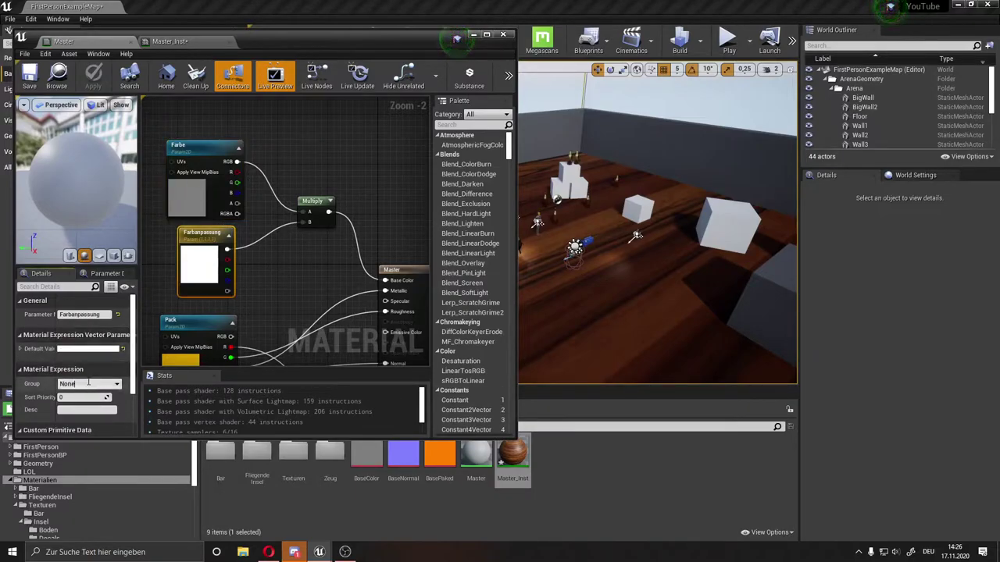
pyautogui.click(117, 385)
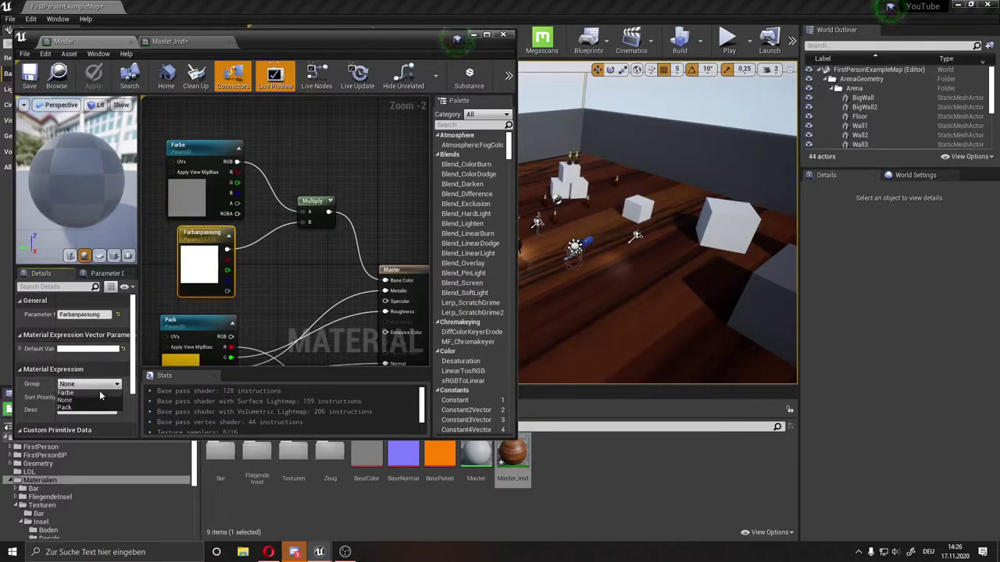
pyautogui.click(80, 397)
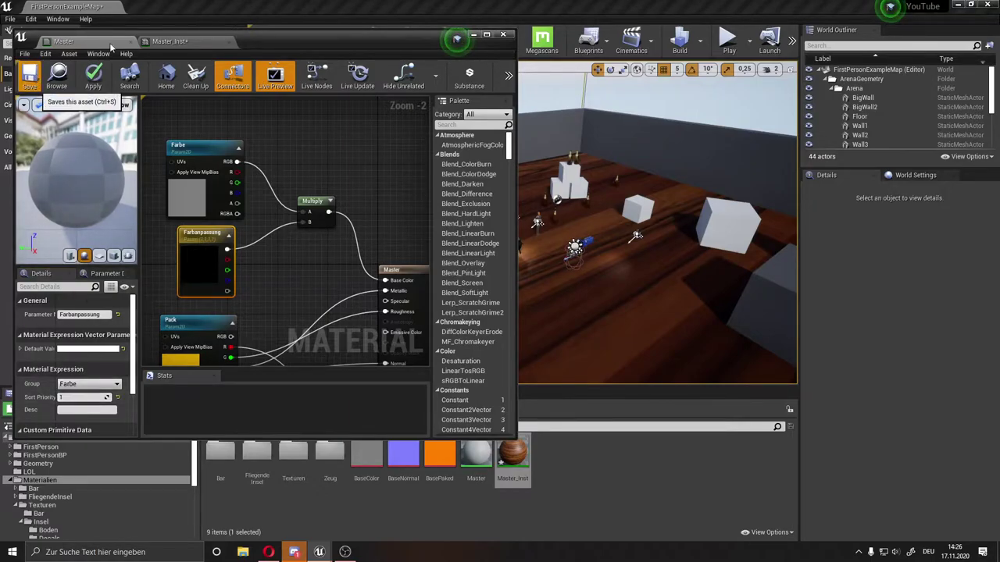
pyautogui.click(30, 74)
# - Check Farbanpassung appears under Farbe in Master_Inst, then commit the group in the Master graph
pyautogui.click(193, 41)
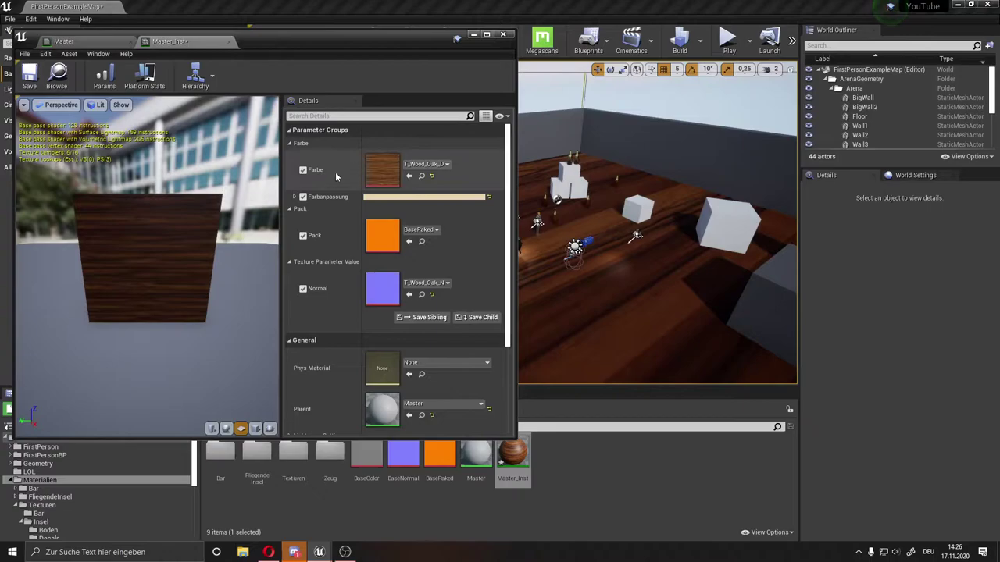
pyautogui.click(293, 143)
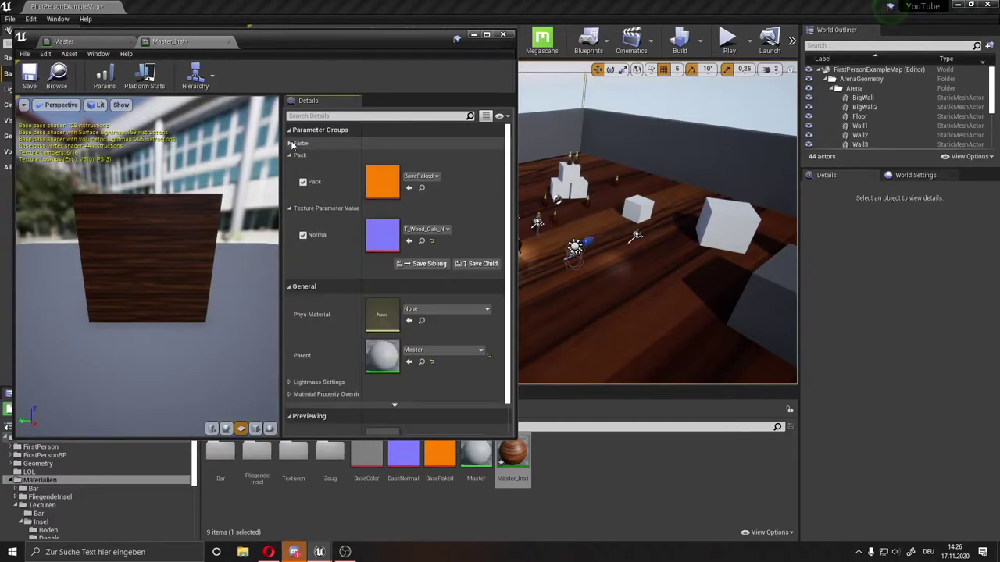
pyautogui.click(293, 144)
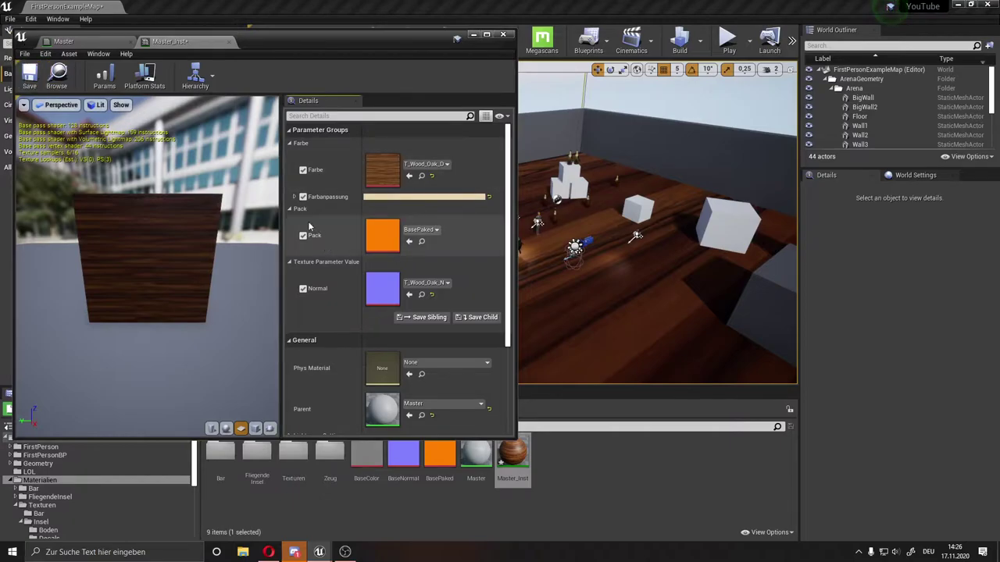
pyautogui.click(74, 41)
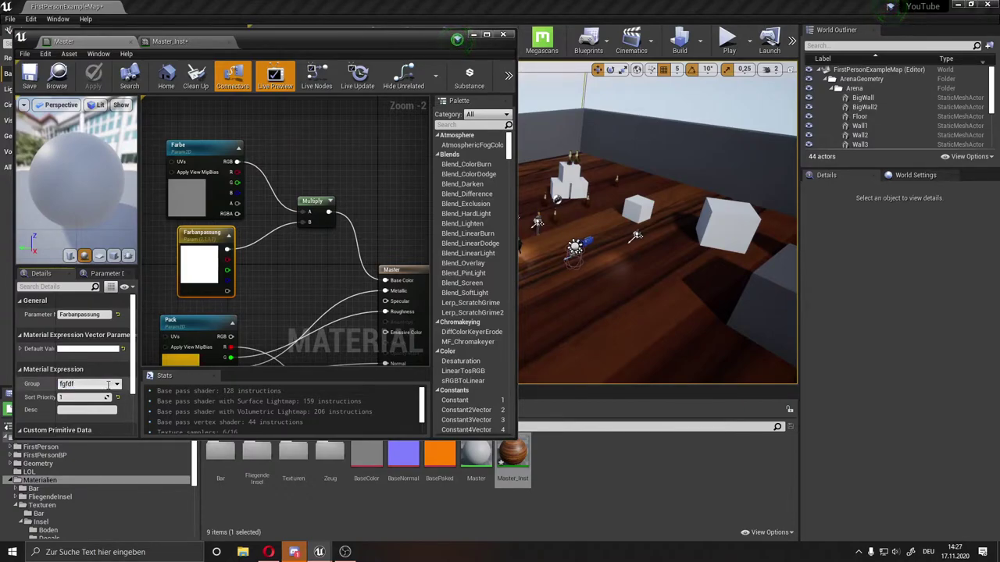
pyautogui.press('Return')
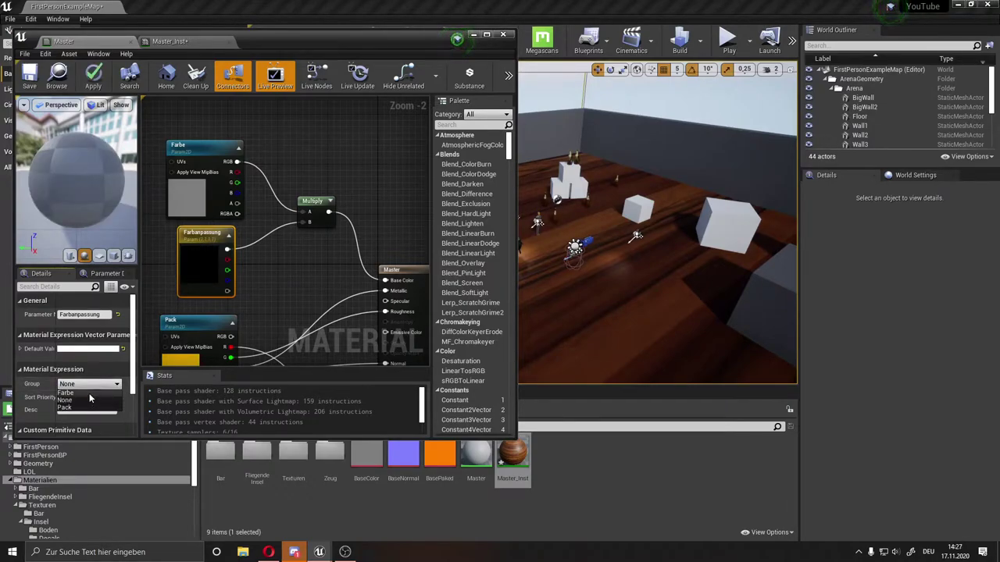
pyautogui.moveTo(295, 275)
pyautogui.mouseDown(button='right')
pyautogui.moveTo(328, 191)
pyautogui.moveTo(303, 163)
pyautogui.moveTo(283, 189)
pyautogui.mouseUp(button='right')
pyautogui.scroll(-1, 328, 190)
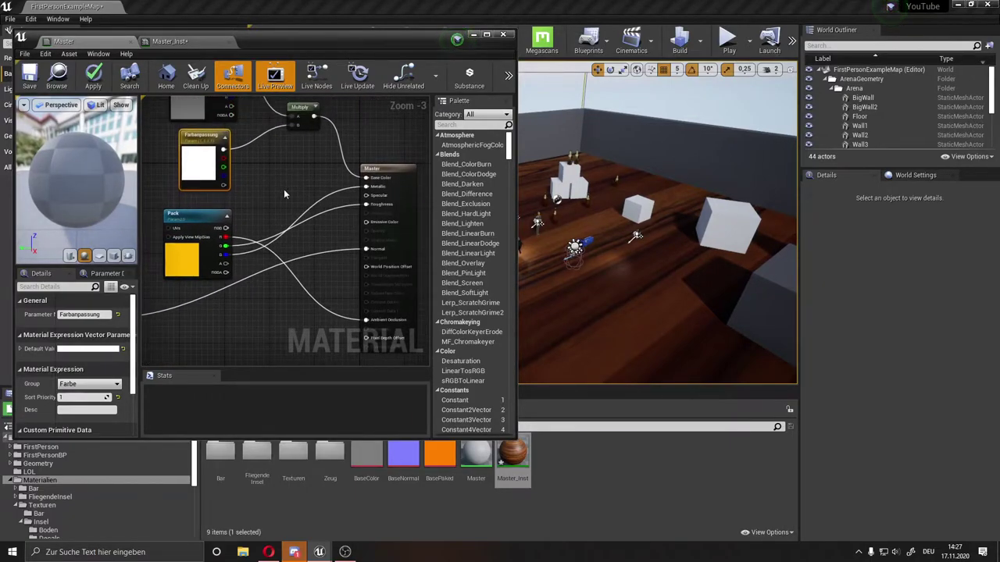
pyautogui.moveTo(240, 105); pyautogui.dragTo(270, 130, button='right')
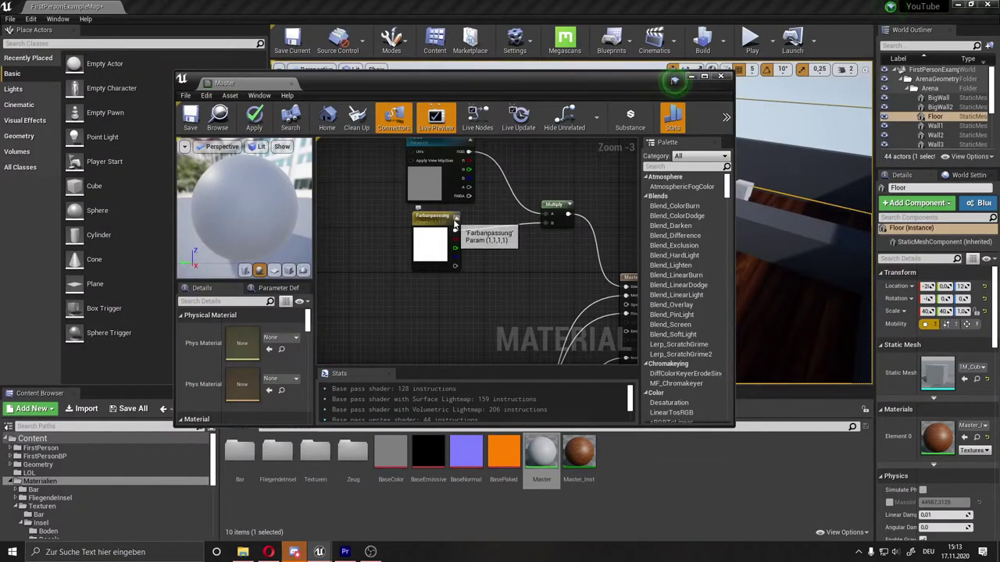
# - Add the BaseEmissive texture to the graph and connect its color to Emissive Color
pyautogui.moveTo(538, 305); pyautogui.dragTo(506, 195, button='right')
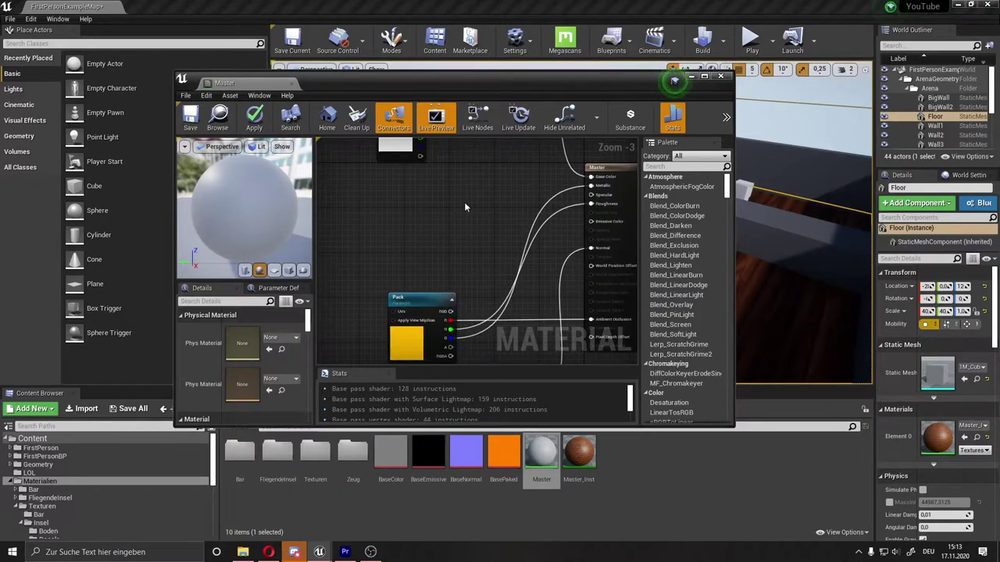
pyautogui.moveTo(428, 453)
pyautogui.mouseDown()
pyautogui.moveTo(490, 268)
pyautogui.moveTo(426, 178)
pyautogui.mouseUp()
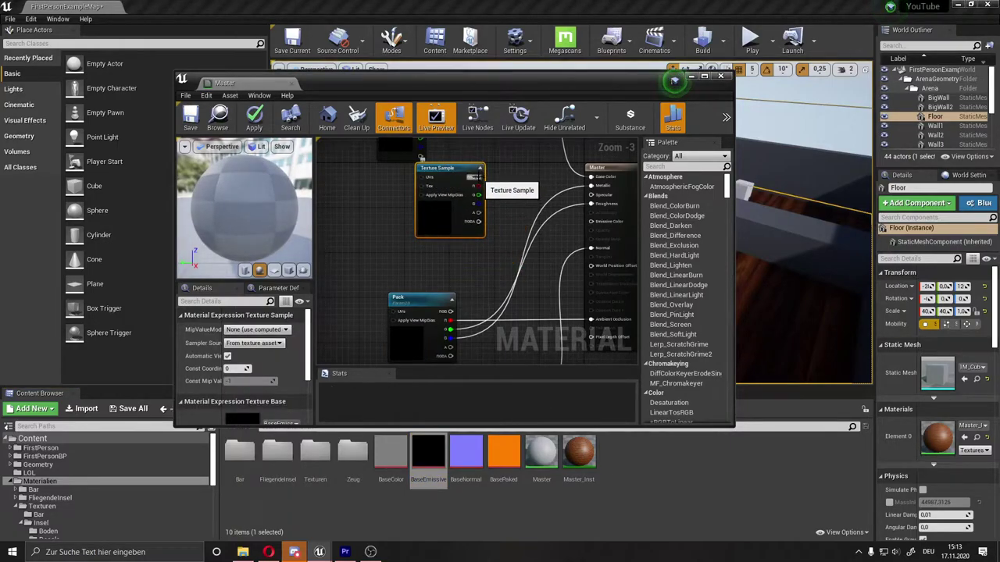
pyautogui.moveTo(479, 178); pyautogui.dragTo(592, 221)
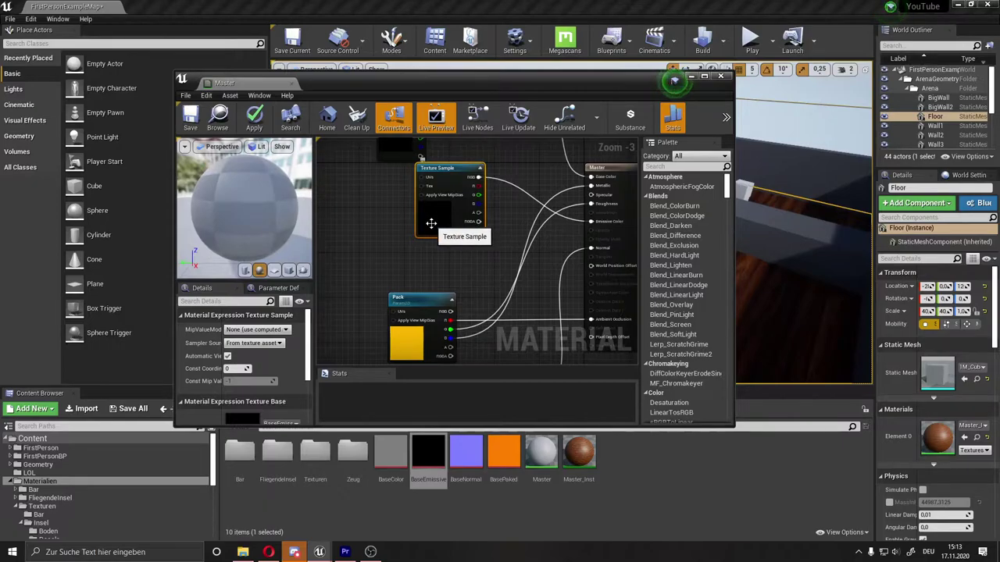
pyautogui.moveTo(433, 231); pyautogui.dragTo(374, 244)
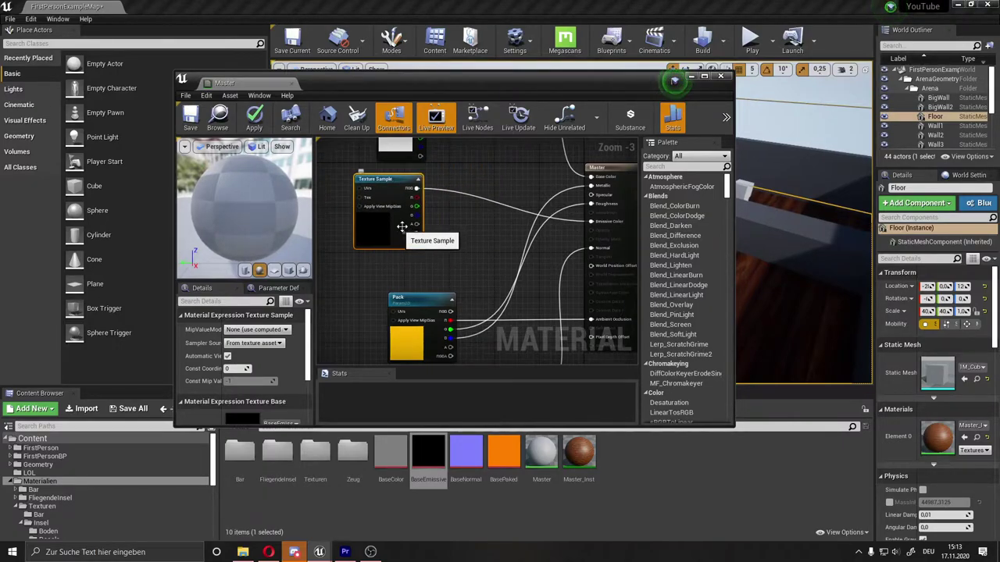
# - Insert a Multiply between BaseEmissive and Emissive Color, wiring a new Constant into B
pyautogui.click(464, 223)
pyautogui.moveTo(417, 189)
pyautogui.mouseDown()
pyautogui.moveTo(469, 239)
pyautogui.moveTo(591, 222)
pyautogui.mouseUp()
pyautogui.moveTo(480, 228); pyautogui.dragTo(498, 209)
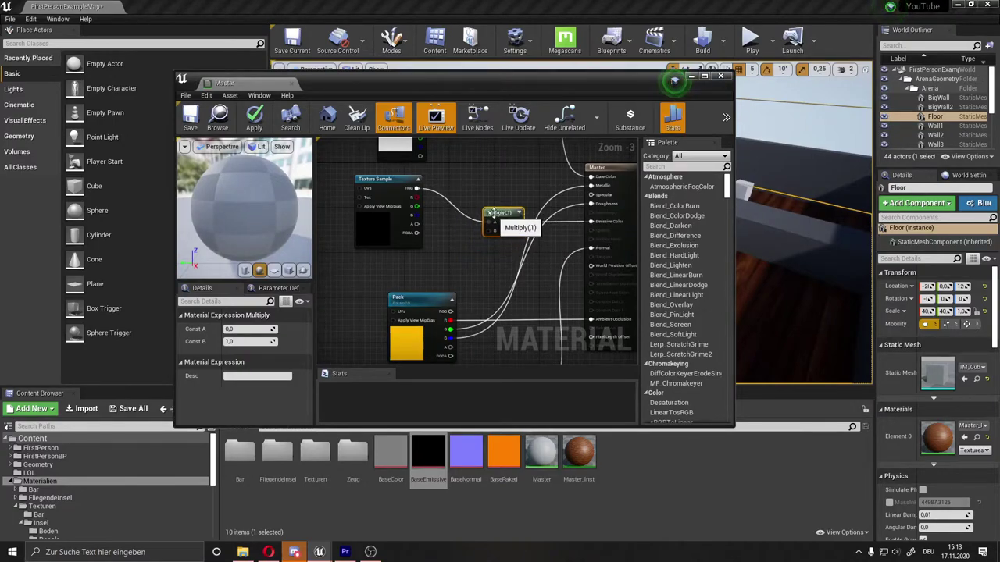
pyautogui.moveTo(376, 188); pyautogui.dragTo(353, 187)
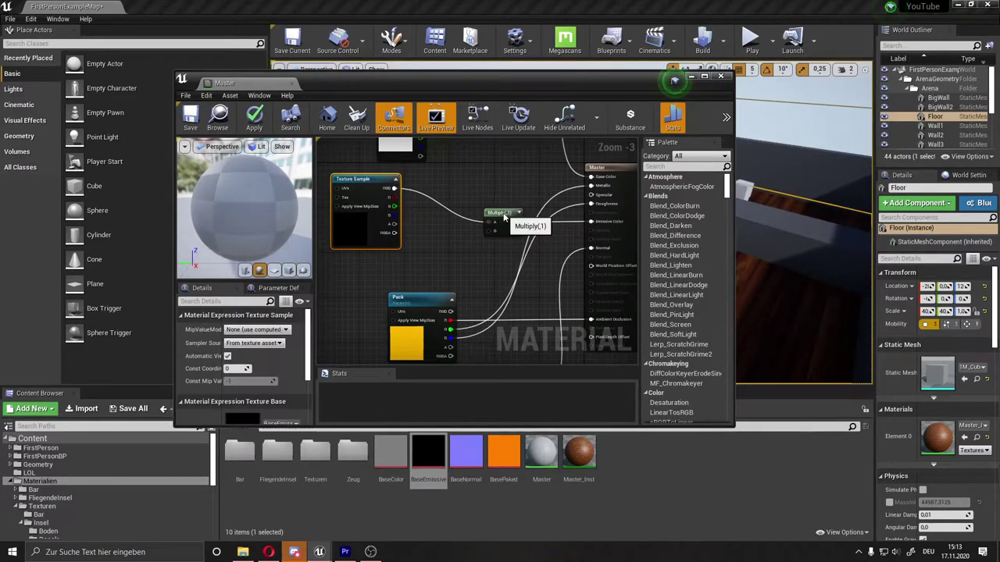
pyautogui.moveTo(501, 212); pyautogui.dragTo(491, 207)
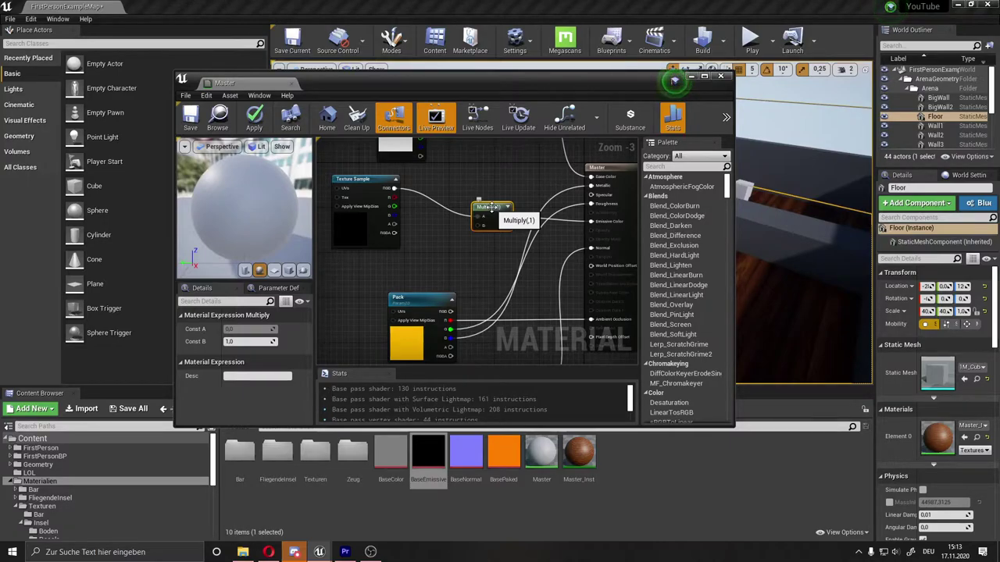
pyautogui.scroll(1, 489, 207)
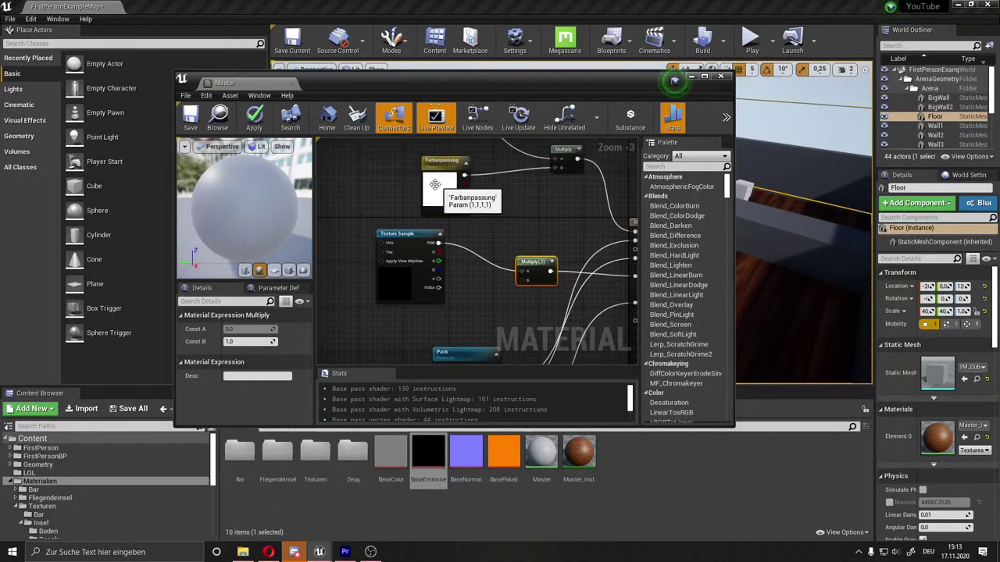
pyautogui.scroll(-1, 511, 173)
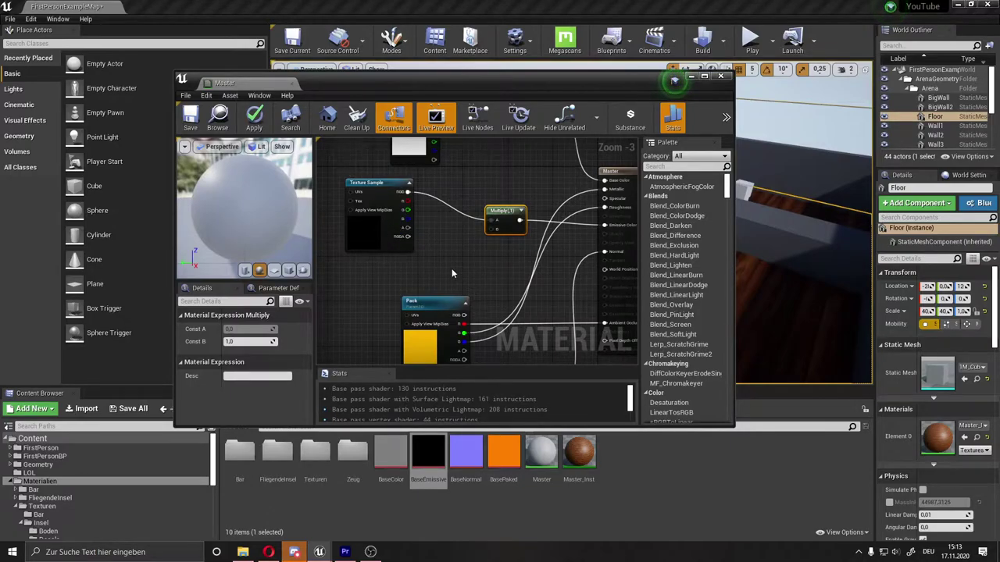
pyautogui.moveTo(451, 273); pyautogui.dragTo(423, 263, button='right')
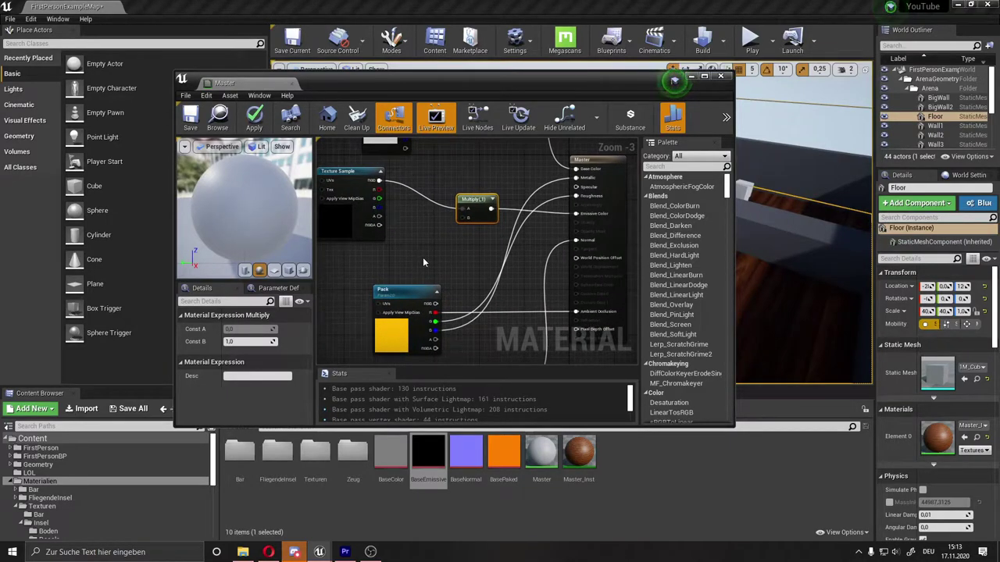
pyautogui.moveTo(440, 225); pyautogui.dragTo(449, 211, button='right')
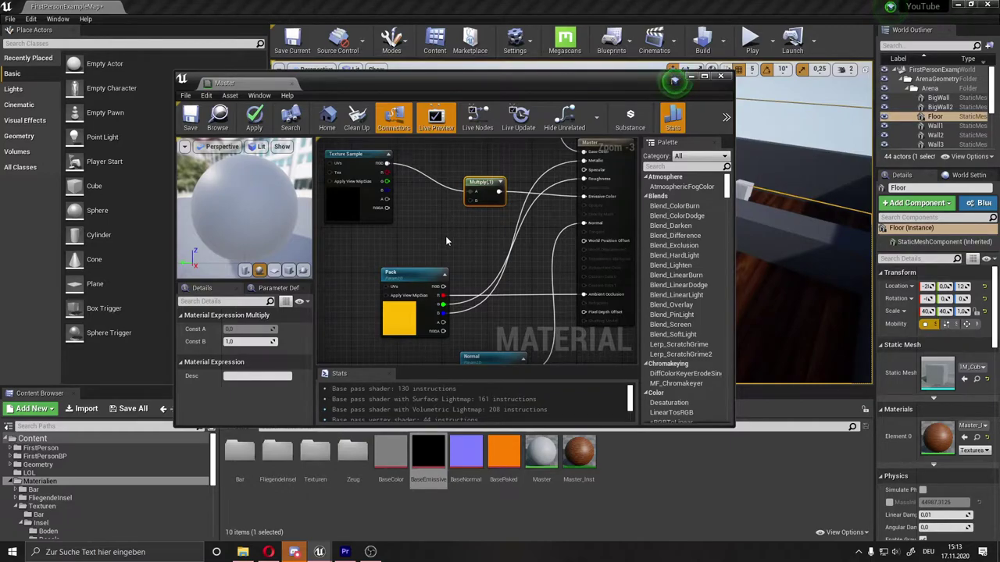
pyautogui.click(455, 228)
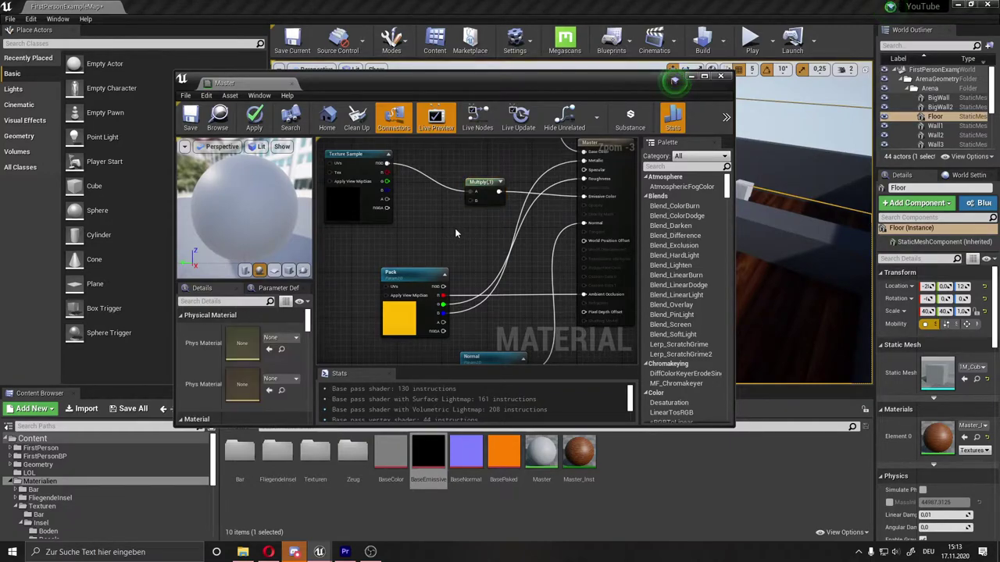
pyautogui.moveTo(462, 238)
pyautogui.mouseDown()
pyautogui.moveTo(469, 201)
pyautogui.moveTo(401, 239)
pyautogui.mouseUp()
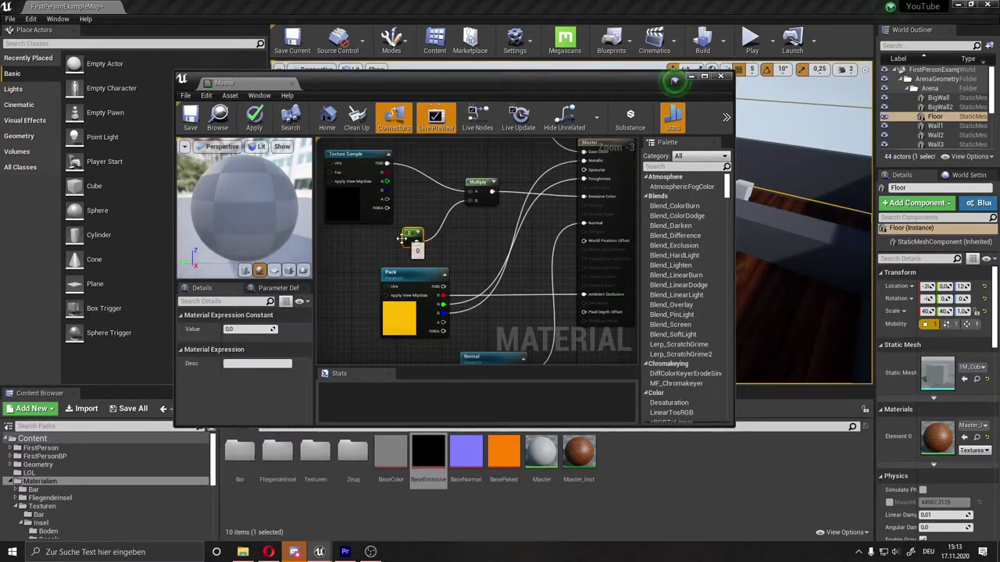
# - Convert the Constant into a scalar parameter named Power
pyautogui.rightClick(412, 234)
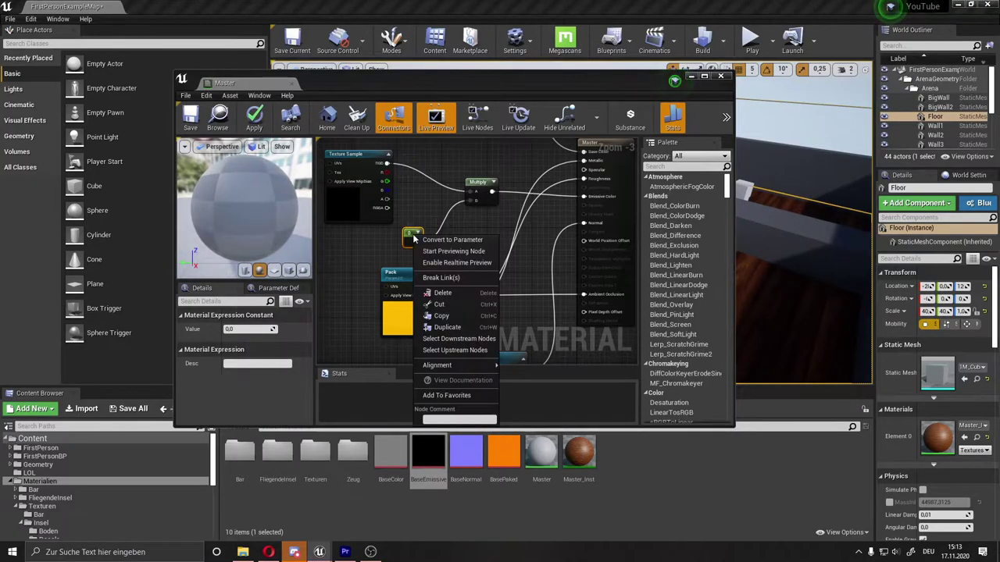
pyautogui.click(464, 243)
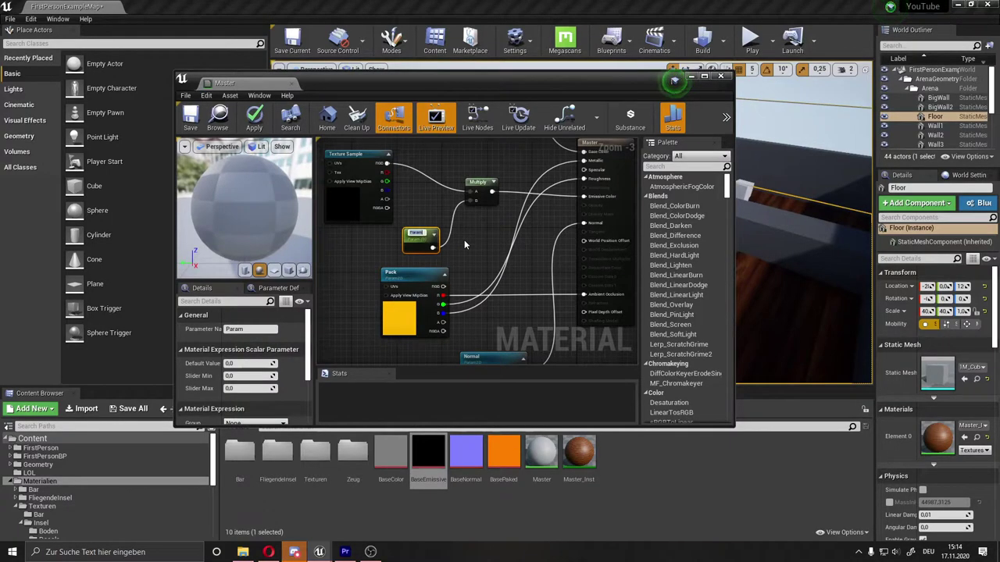
pyautogui.write('H')
pyautogui.write('r')
pyautogui.press('Return')
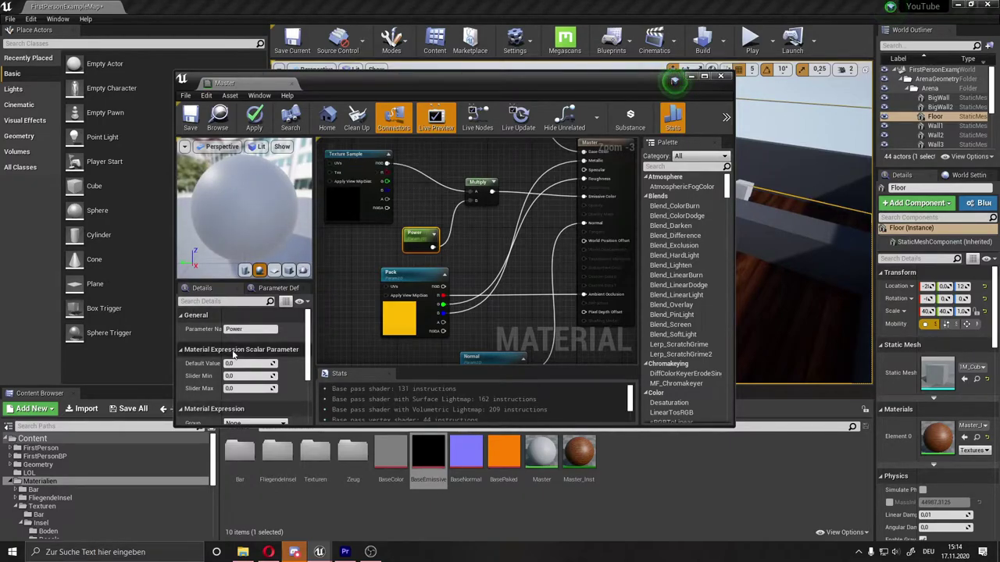
# - Convert the emissive Texture Sample into a texture parameter named Emissive
pyautogui.click(329, 187)
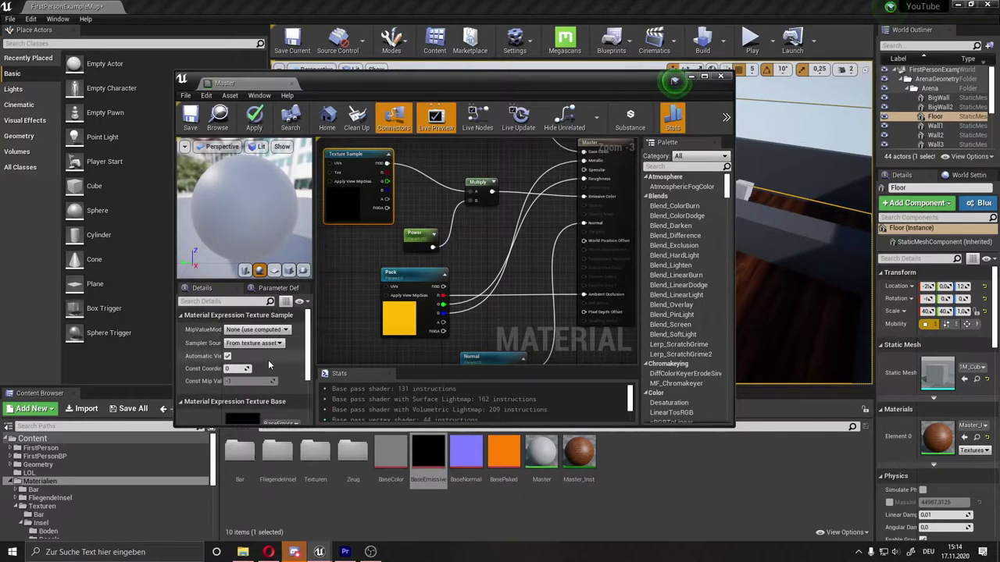
pyautogui.scroll(-2, 271, 365)
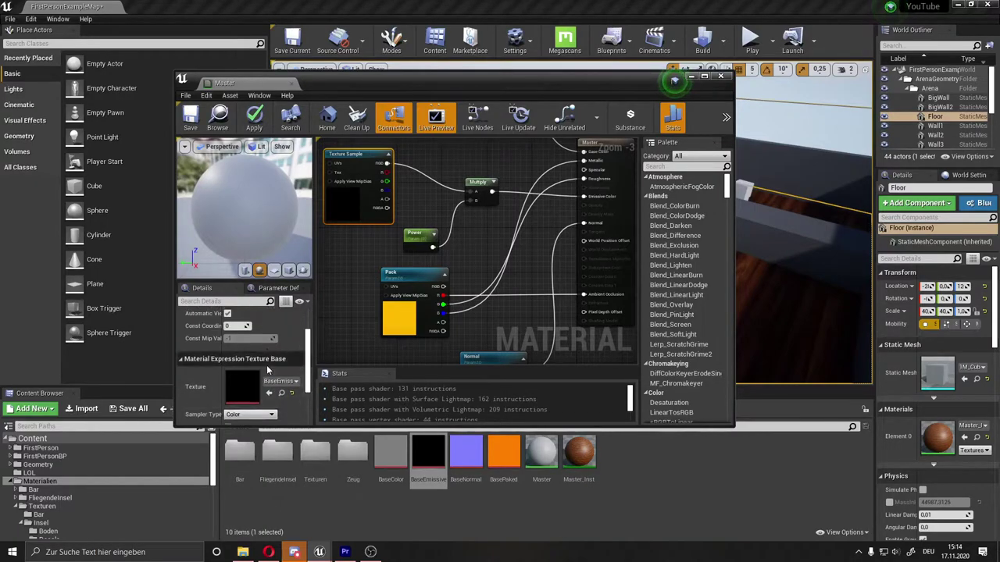
pyautogui.scroll(3, 268, 370)
pyautogui.rightClick(347, 161)
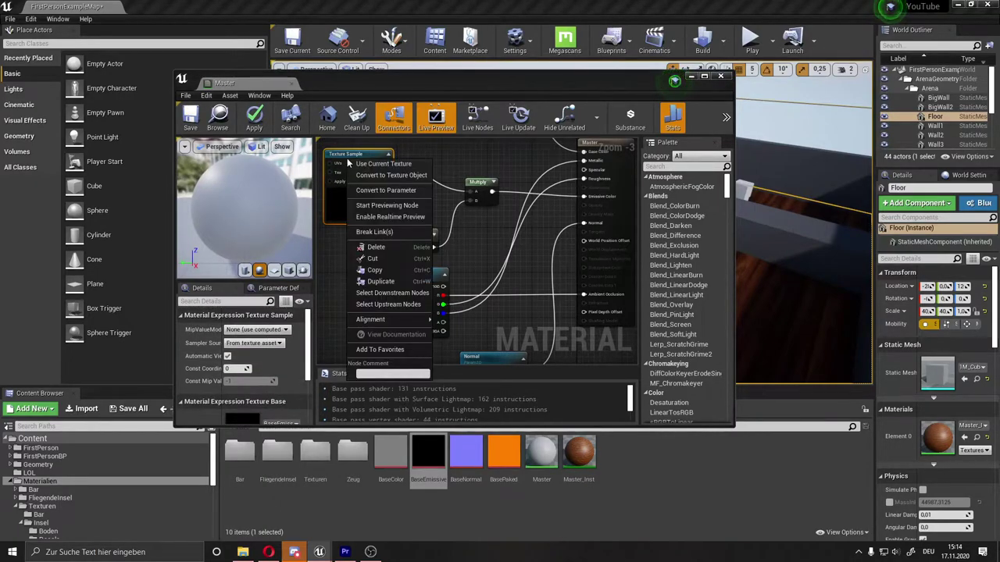
pyautogui.click(391, 190)
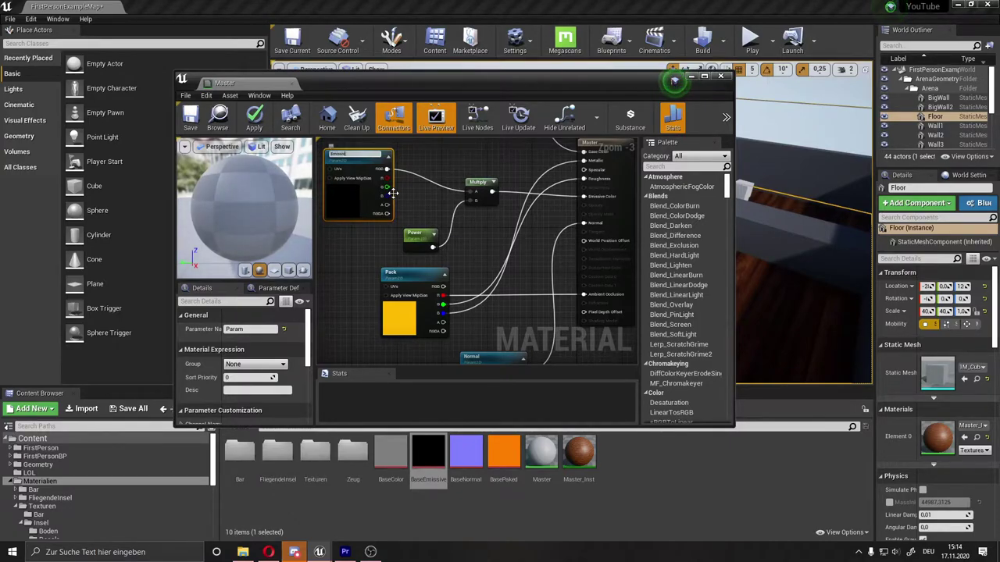
pyautogui.press('Return')
# - Put the Emissive and Power parameters into a new group named emissive
pyautogui.click(266, 364)
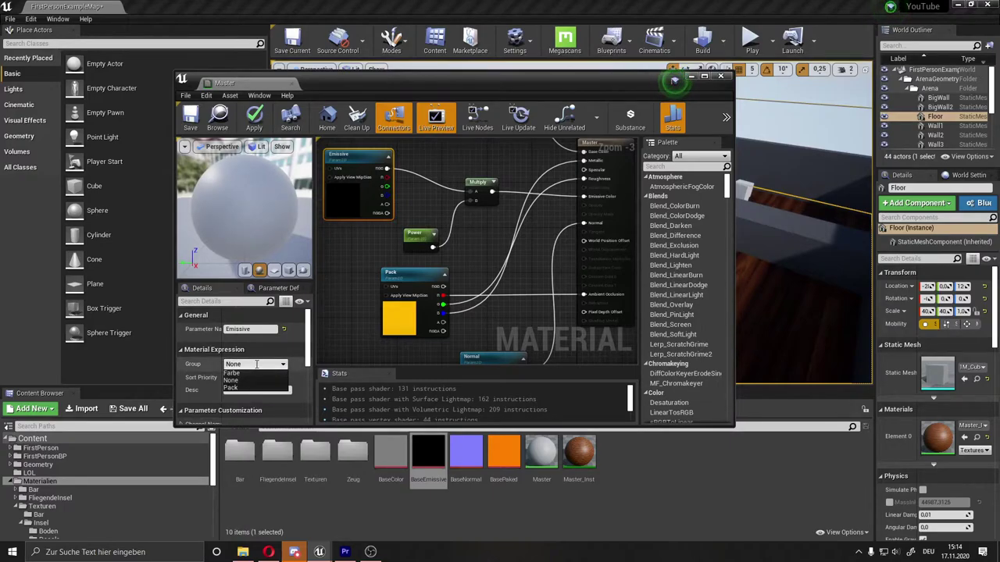
pyautogui.click(246, 364)
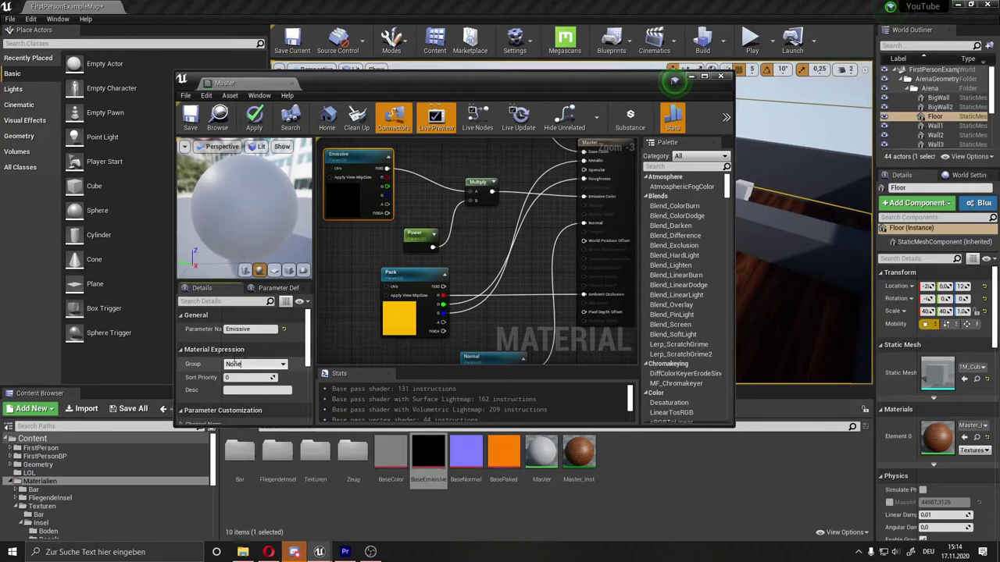
pyautogui.write('emissi')
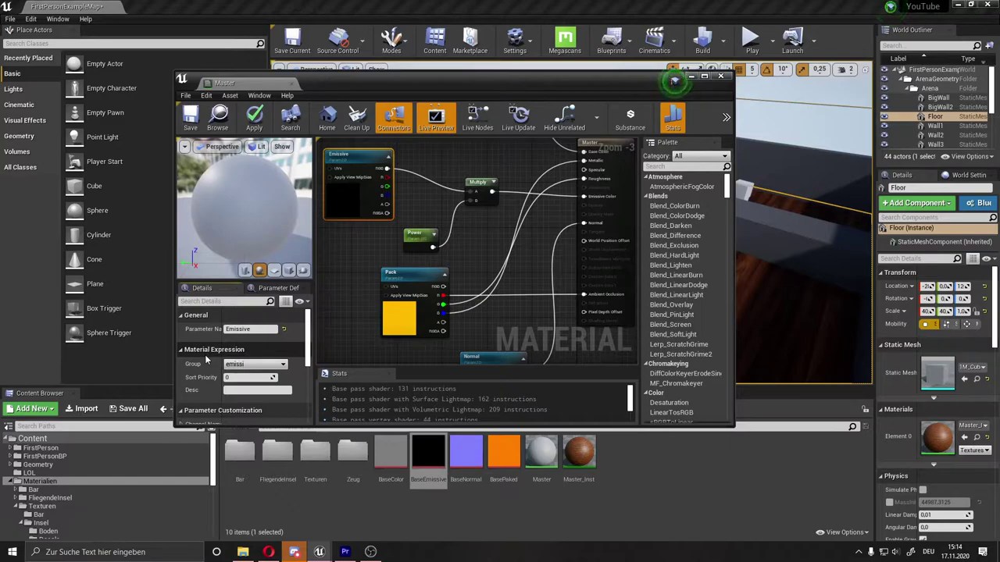
pyautogui.write('ve')
pyautogui.press('Return')
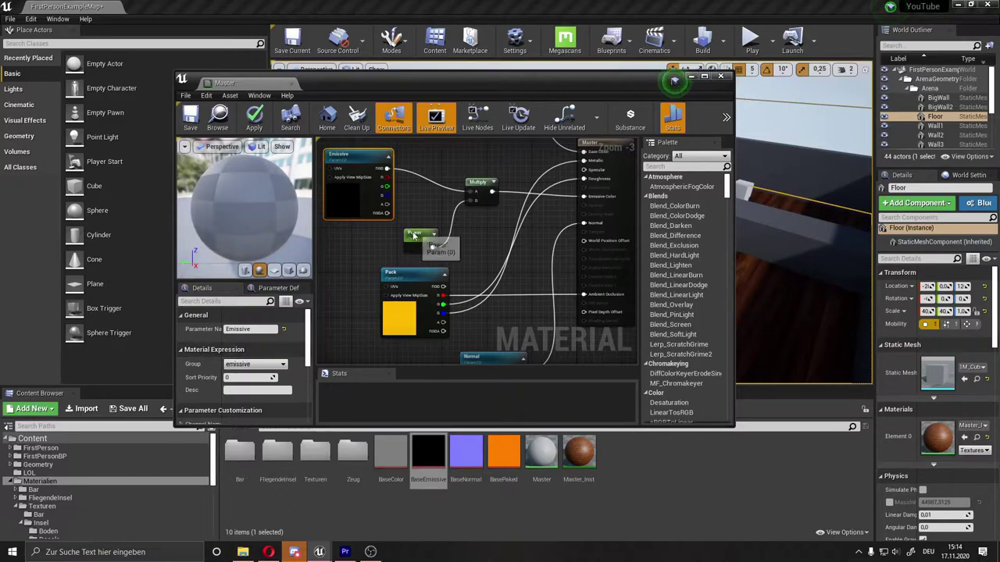
pyautogui.click(414, 234)
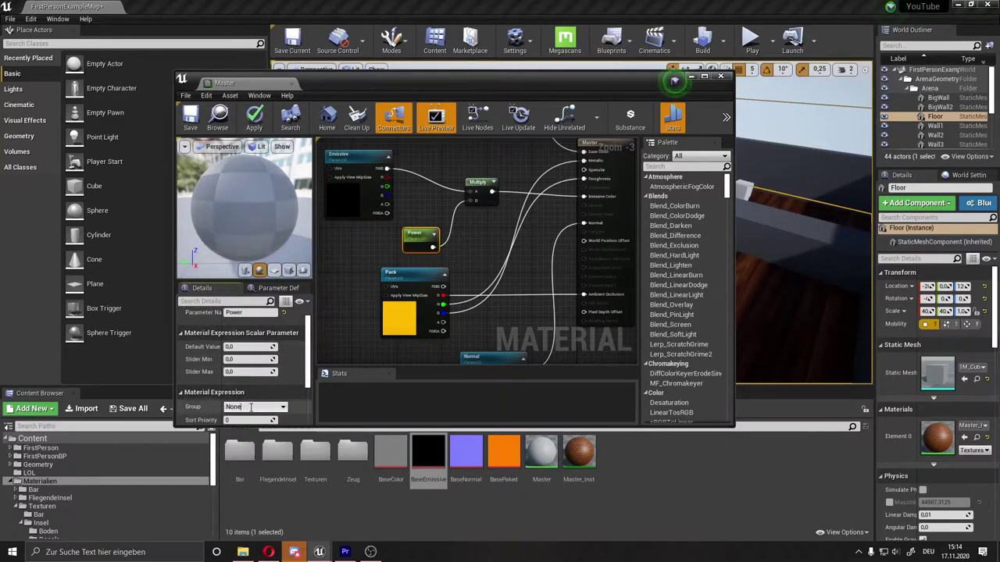
pyautogui.click(282, 409)
pyautogui.click(236, 420)
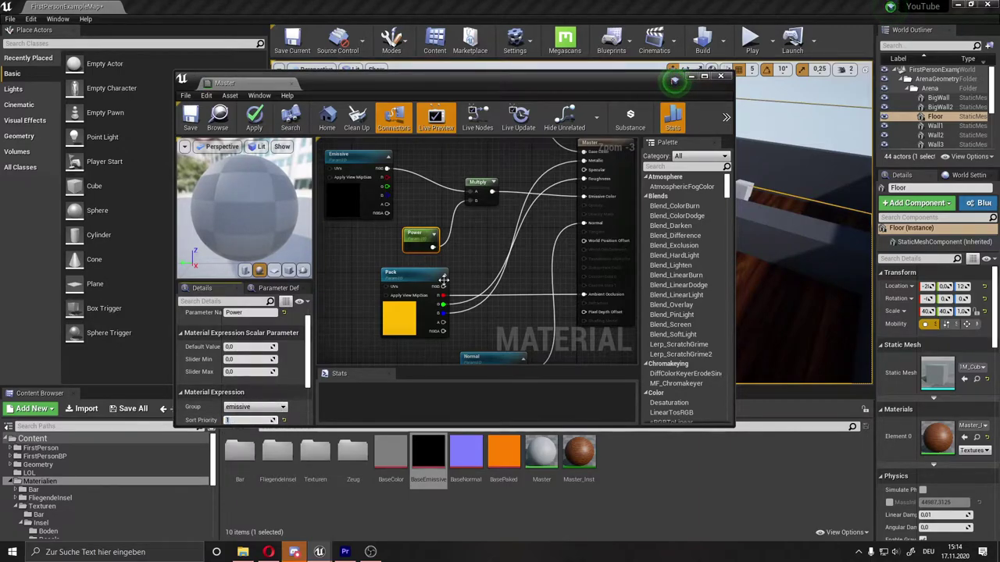
pyautogui.doubleClick(578, 453)
# - Override Emissive and Power in Master_Inst, using BuschFarn_Subsurface as the Emissive texture
pyautogui.scroll(-1, 530, 309)
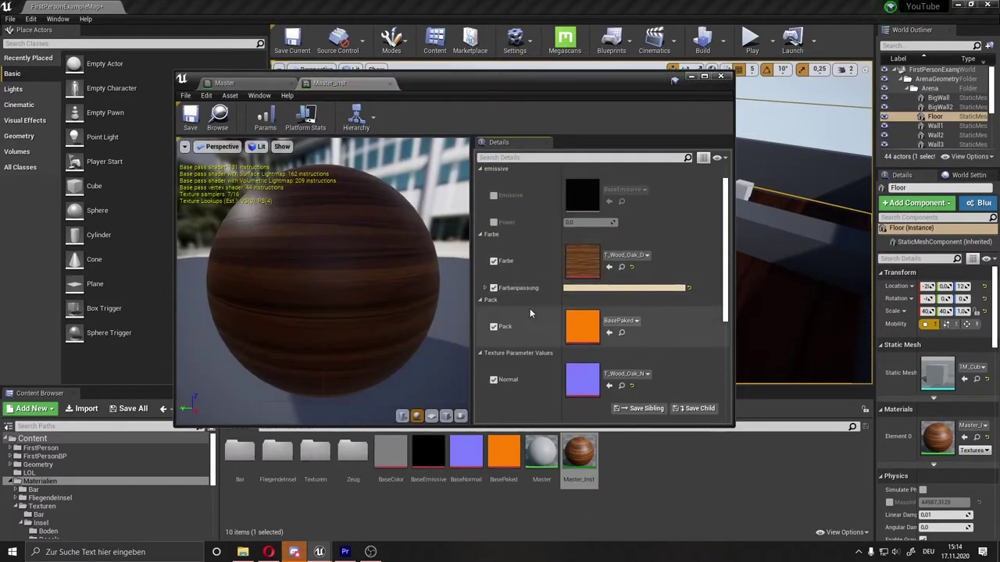
pyautogui.click(492, 195)
pyautogui.click(492, 222)
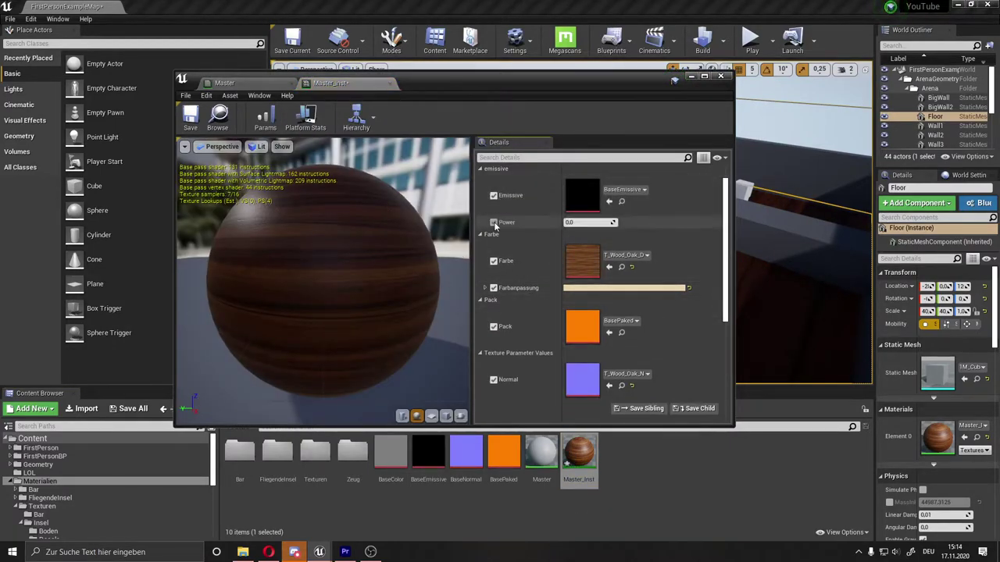
pyautogui.scroll(-3, 27, 519)
pyautogui.click(52, 498)
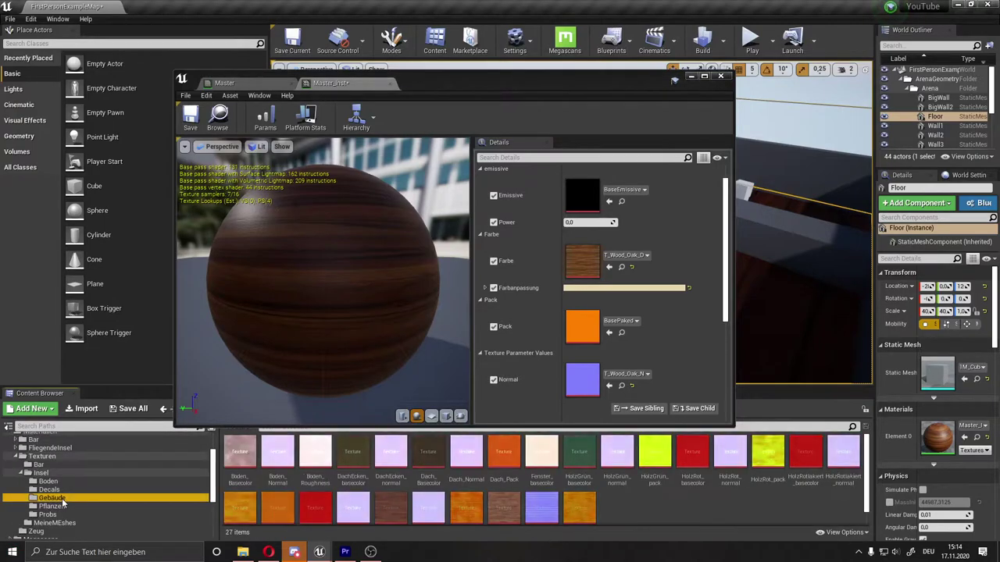
pyautogui.click(51, 506)
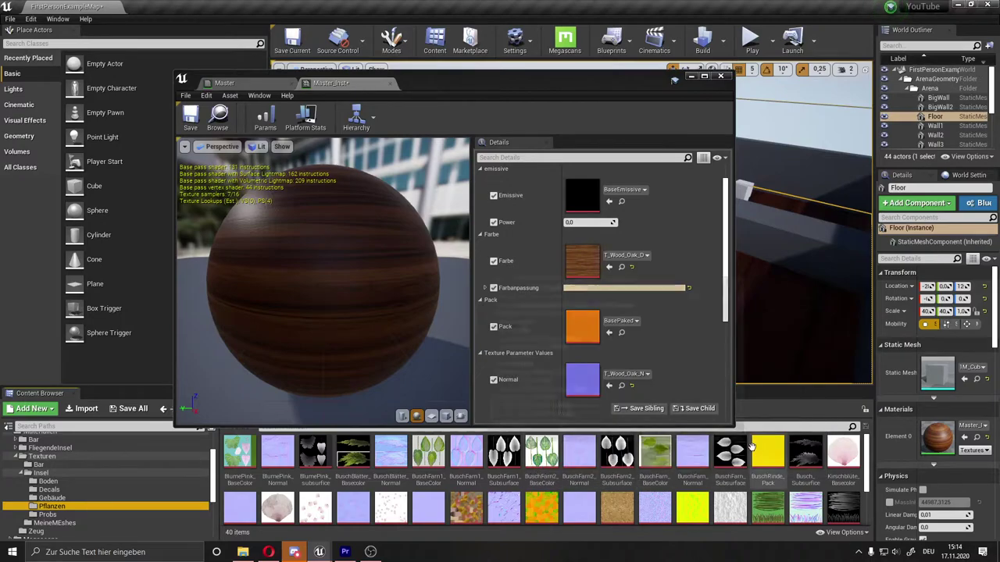
pyautogui.click(738, 460)
pyautogui.moveTo(738, 460); pyautogui.dragTo(580, 192)
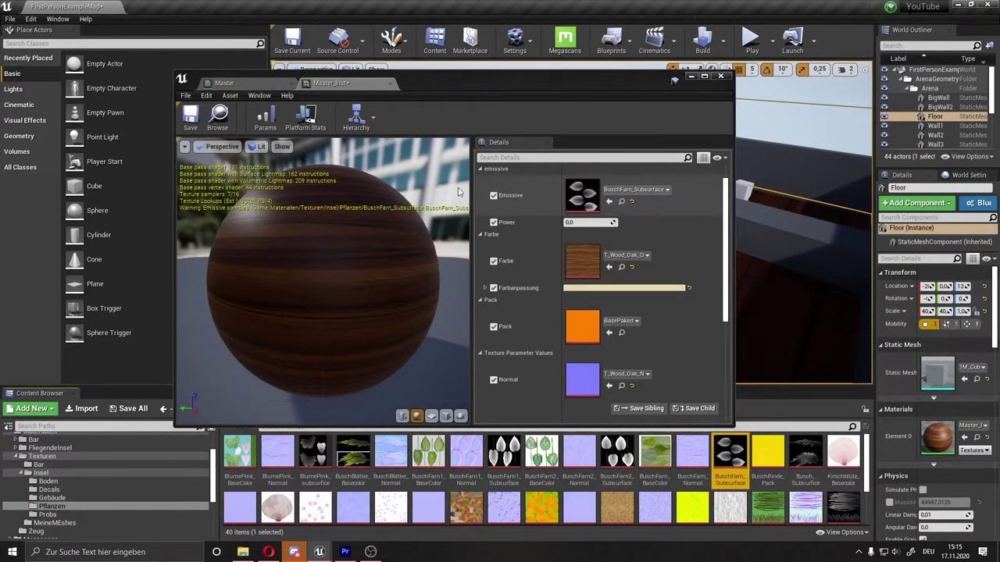
# - Save the material instance and show the Materialien folder in the Content Browser
pyautogui.click(190, 117)
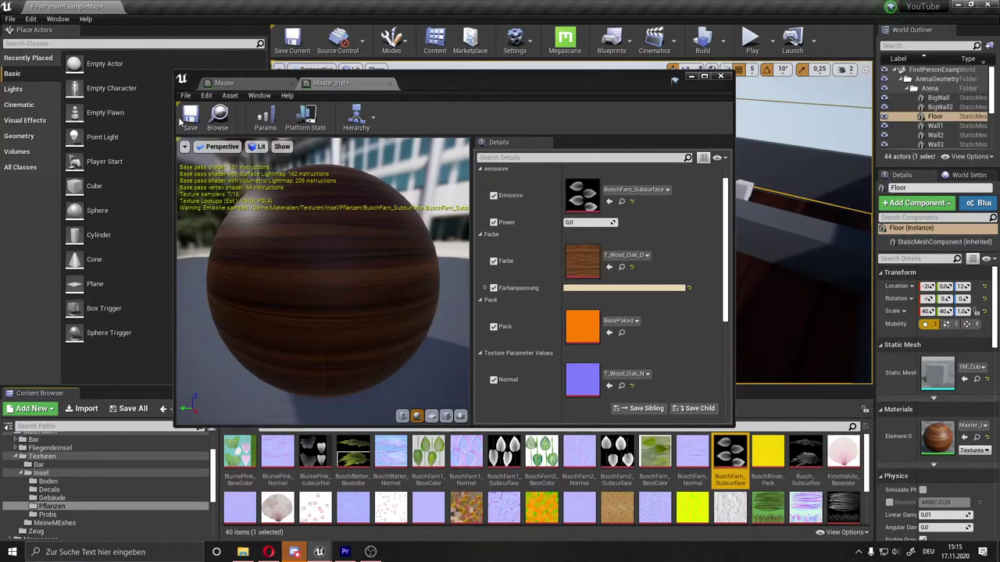
pyautogui.click(39, 456)
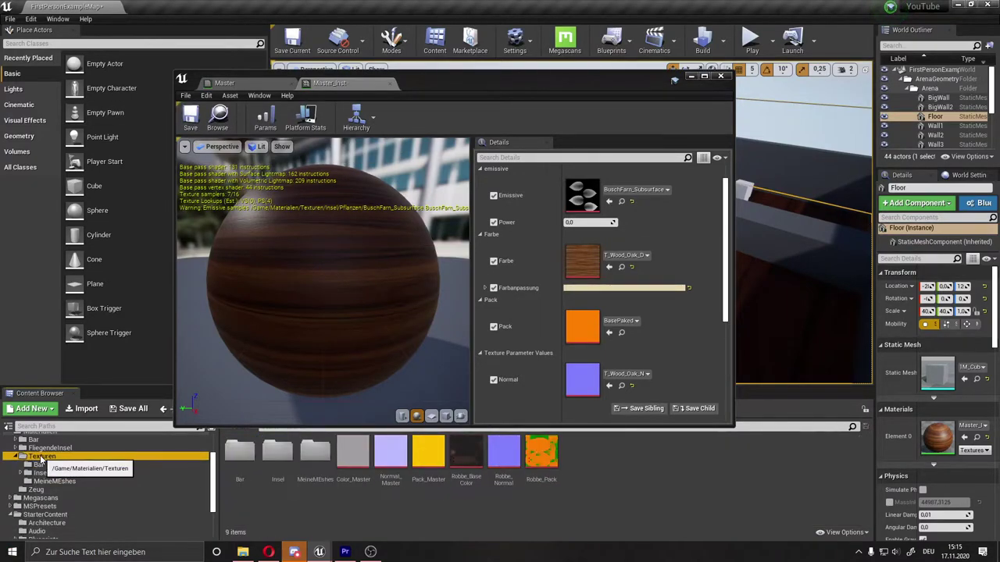
pyautogui.scroll(2, 39, 456)
pyautogui.click(39, 465)
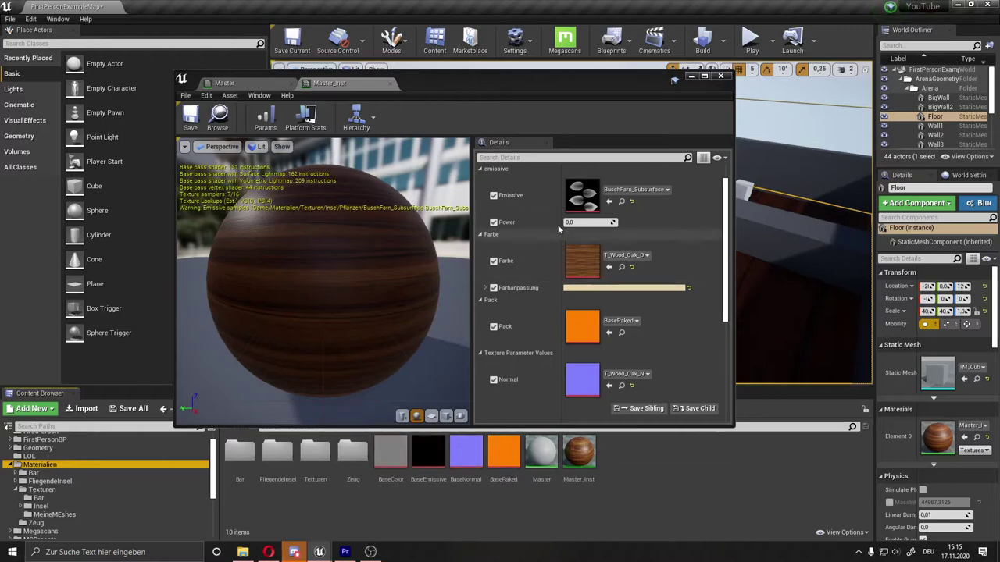
# - Test higher emissive Power values, checking the glowing leaves in the level and cube preview
pyautogui.moveTo(469, 81); pyautogui.dragTo(113, 113)
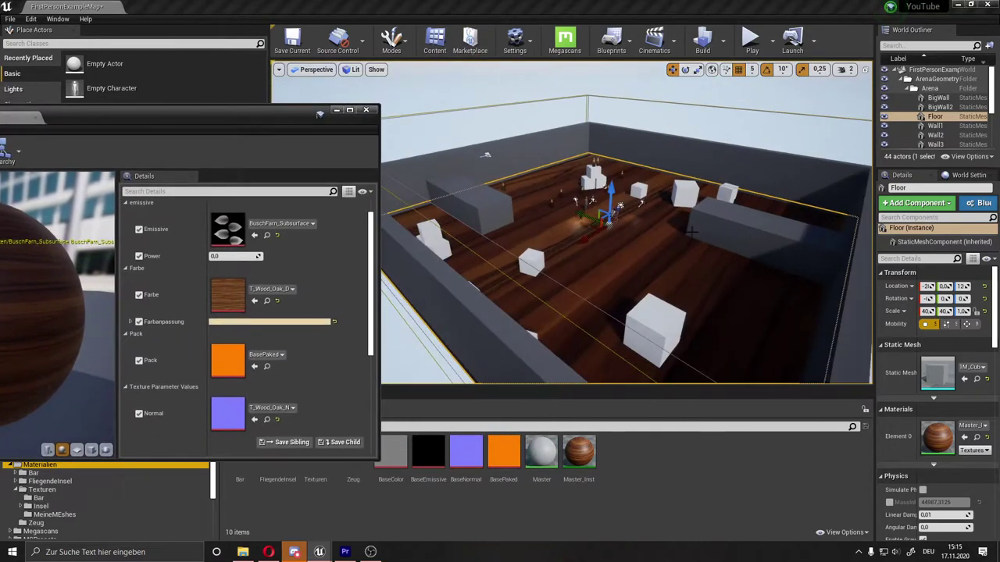
pyautogui.moveTo(691, 231)
pyautogui.mouseDown()
pyautogui.moveTo(671, 265)
pyautogui.moveTo(626, 221)
pyautogui.mouseUp()
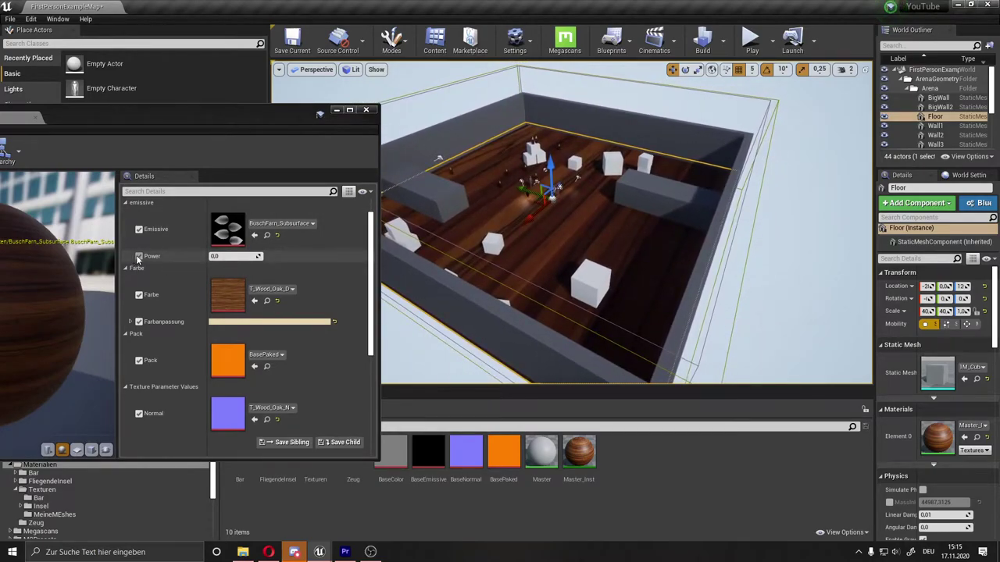
pyautogui.moveTo(235, 255)
pyautogui.mouseDown()
pyautogui.moveTo(258, 256)
pyautogui.moveTo(247, 255)
pyautogui.mouseUp()
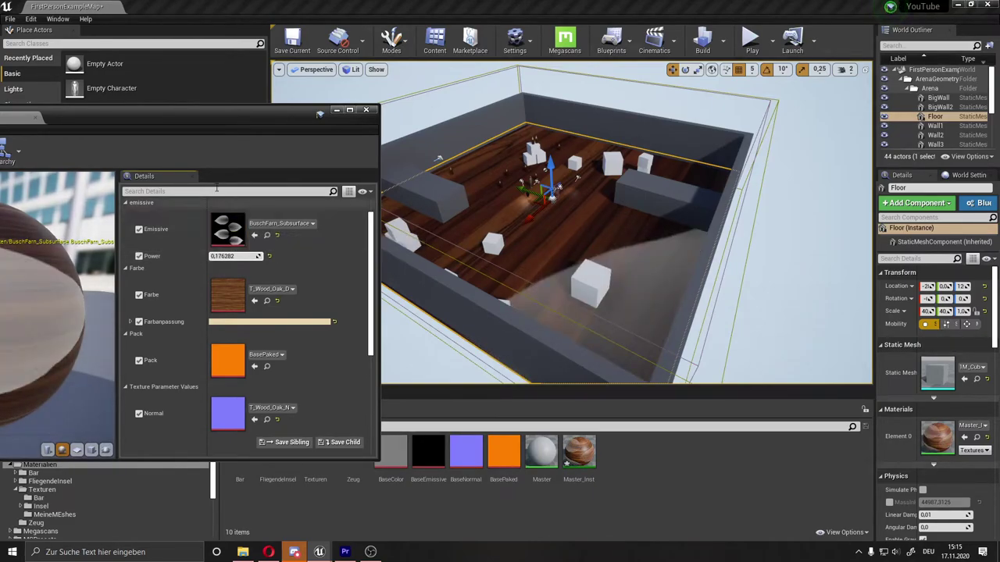
pyautogui.moveTo(320, 114); pyautogui.dragTo(463, 68)
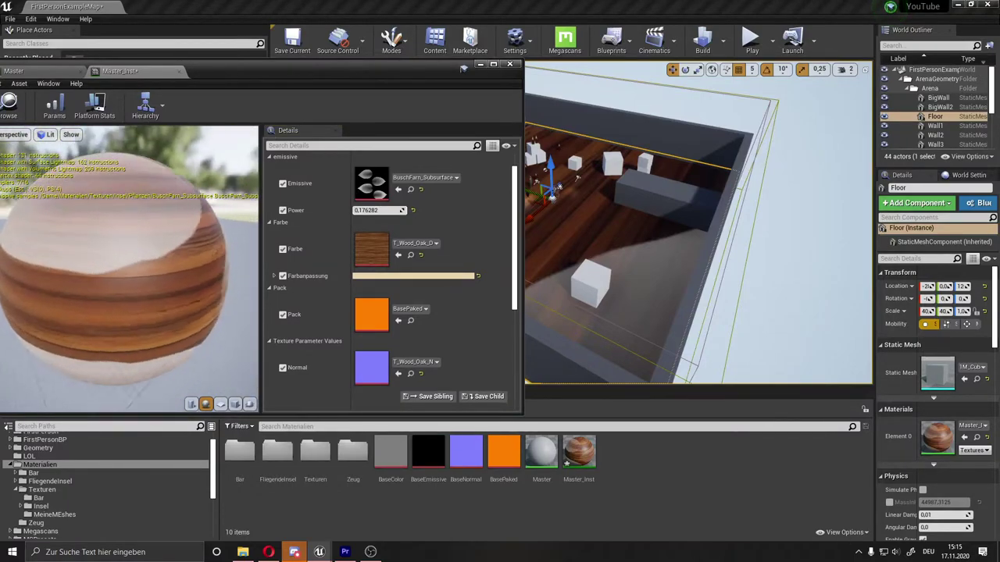
pyautogui.click(236, 404)
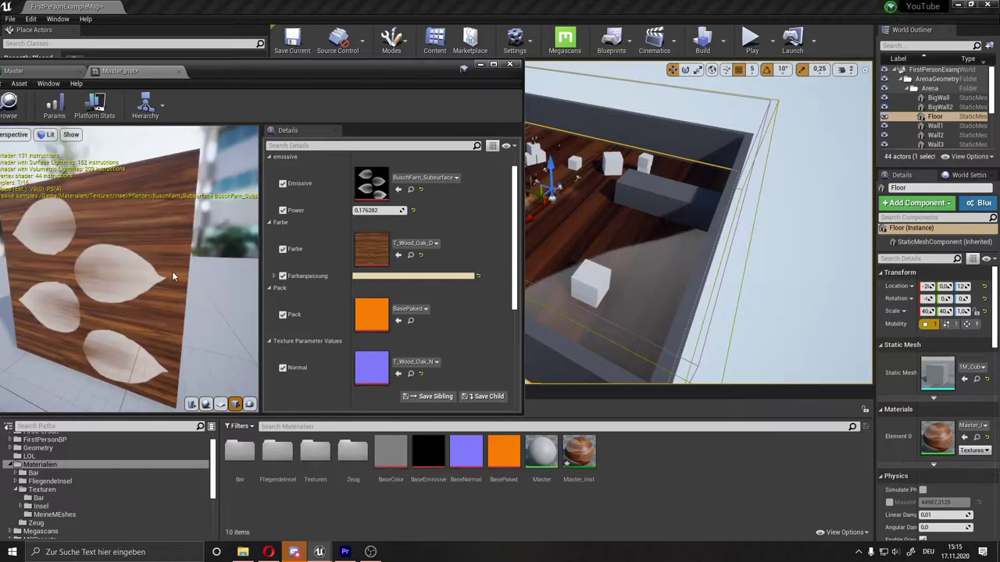
pyautogui.moveTo(172, 271); pyautogui.dragTo(125, 273)
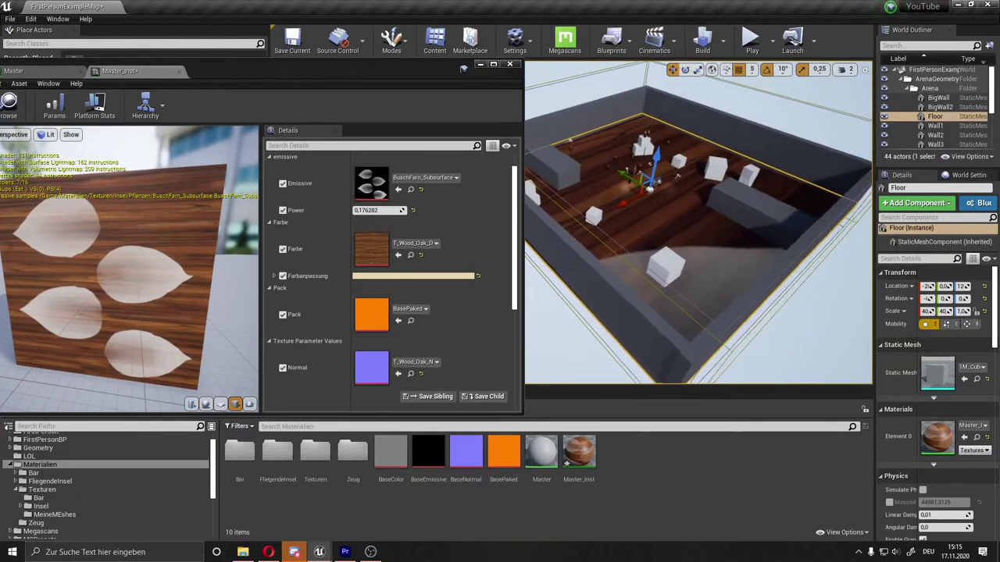
pyautogui.moveTo(641, 128); pyautogui.dragTo(401, 280, button='right')
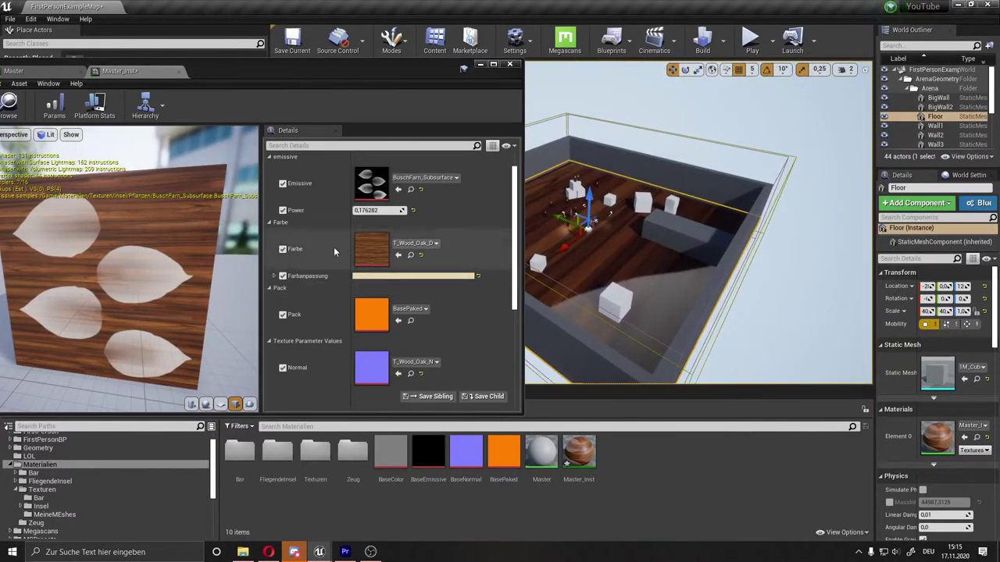
pyautogui.moveTo(374, 210)
pyautogui.mouseDown()
pyautogui.moveTo(531, 210)
pyautogui.moveTo(480, 210)
pyautogui.mouseUp()
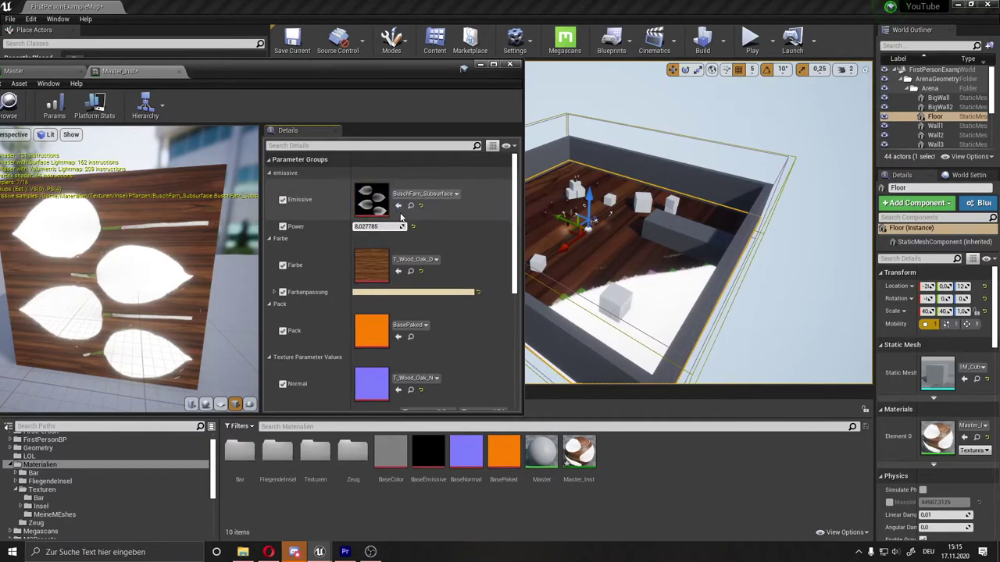
pyautogui.moveTo(125, 265)
pyautogui.mouseDown()
pyautogui.moveTo(156, 266)
pyautogui.moveTo(93, 256)
pyautogui.mouseUp()
pyautogui.moveTo(546, 281)
pyautogui.mouseDown(button='right')
pyautogui.moveTo(601, 269)
pyautogui.moveTo(661, 232)
pyautogui.mouseUp(button='right')
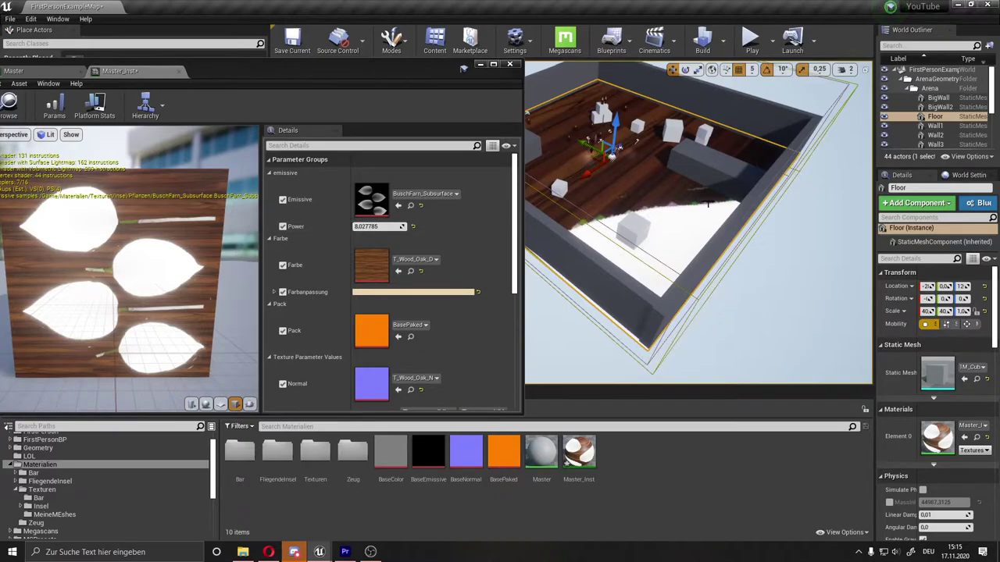
# - Reset Power to 0 and turn off the Emissive parameter override
pyautogui.moveTo(413, 227); pyautogui.dragTo(343, 225)
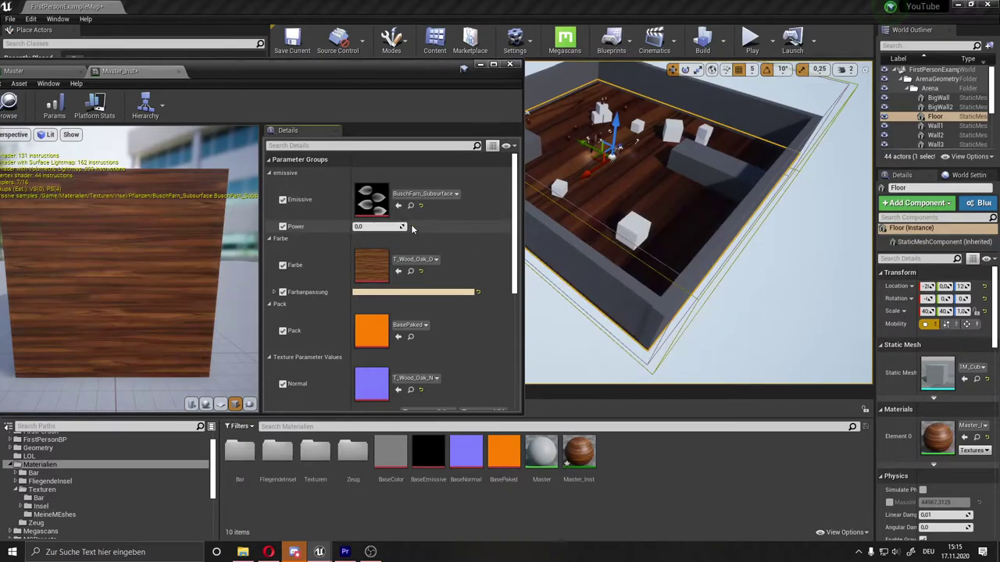
pyautogui.click(283, 201)
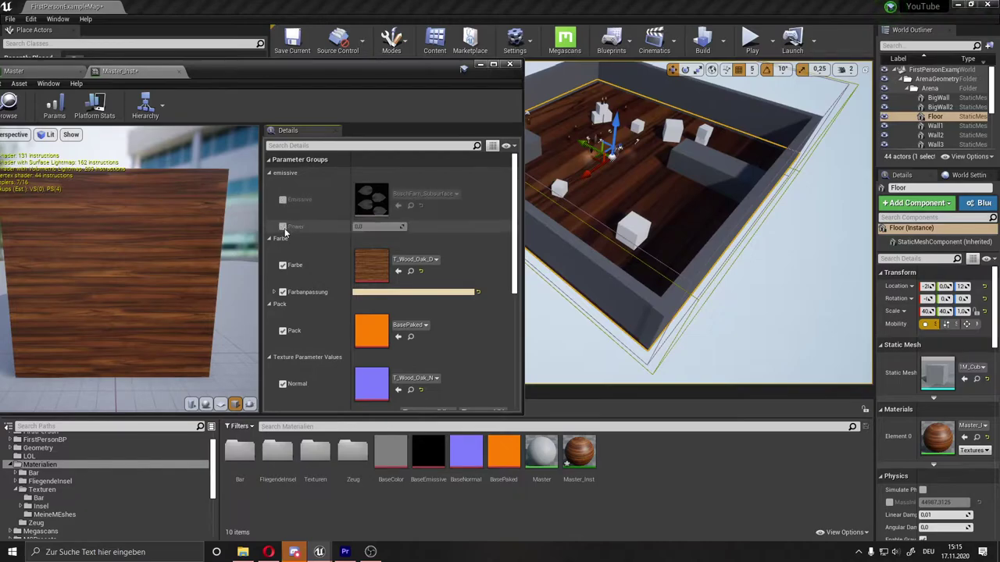
pyautogui.moveTo(241, 66); pyautogui.dragTo(359, 68)
# - In the Master graph, move the Normal texture node lower left and settle the Pack node beside it
pyautogui.click(130, 74)
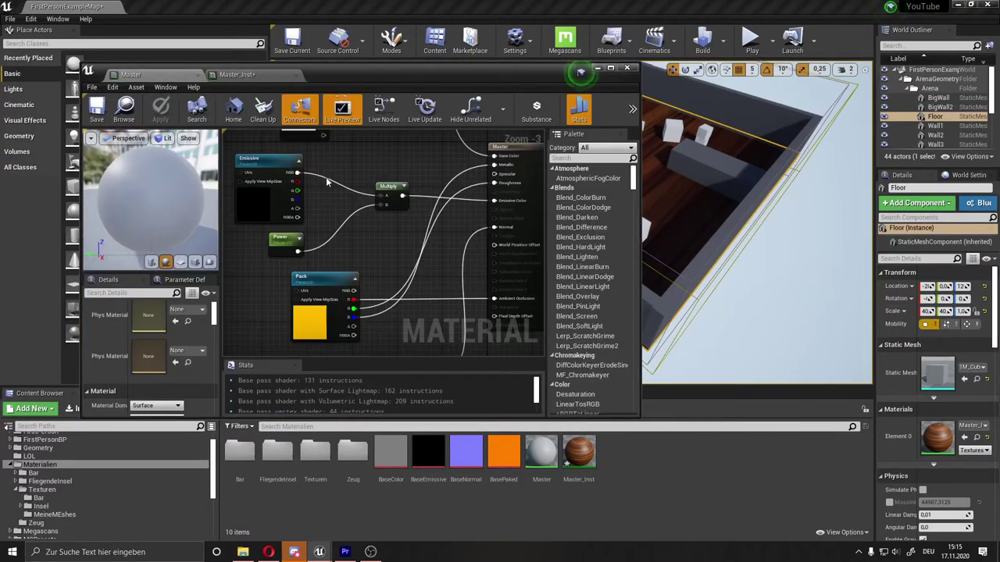
pyautogui.scroll(-6, 375, 226)
pyautogui.scroll(1, 376, 226)
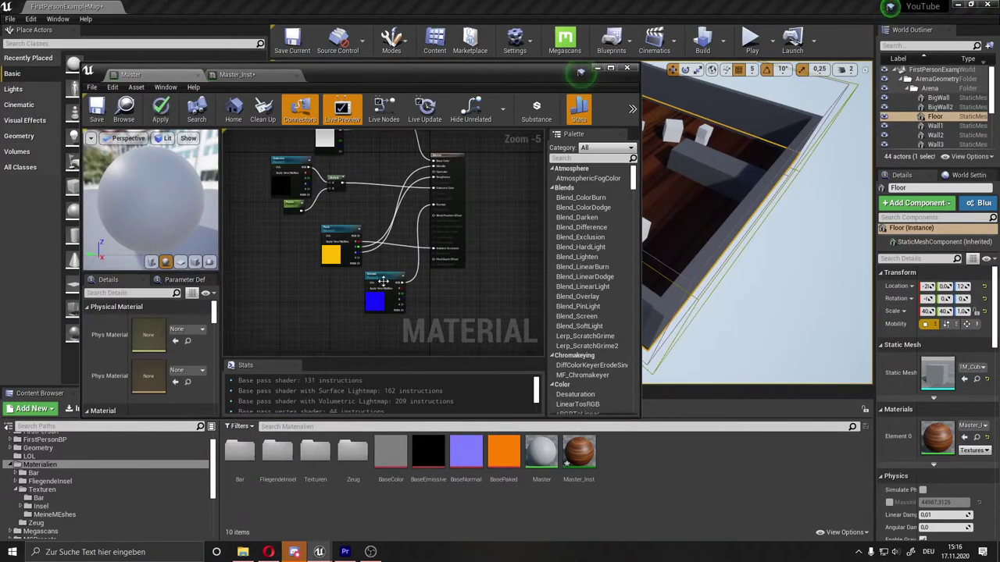
pyautogui.moveTo(382, 283); pyautogui.dragTo(274, 318)
pyautogui.scroll(3, 374, 205)
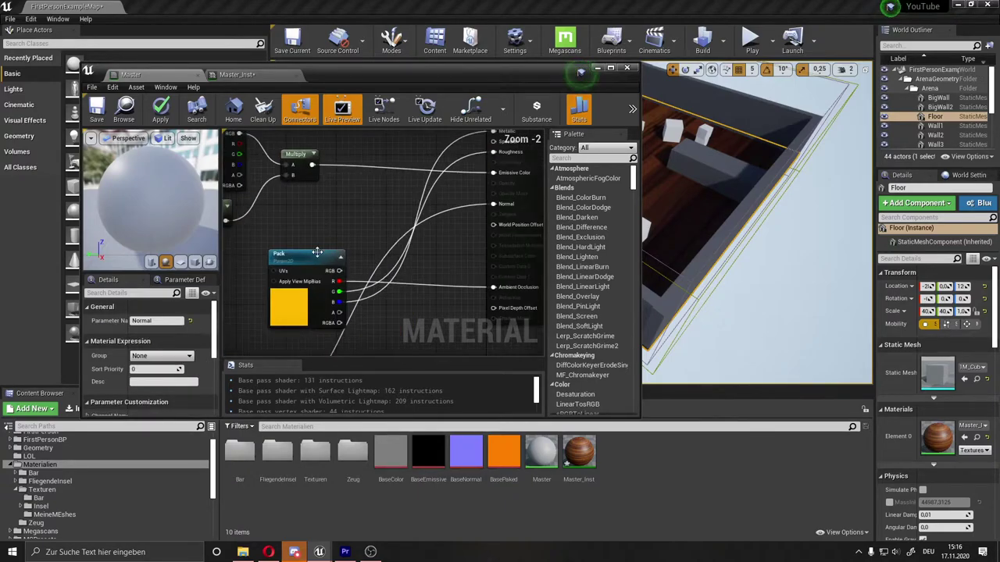
pyautogui.moveTo(317, 252); pyautogui.dragTo(327, 204)
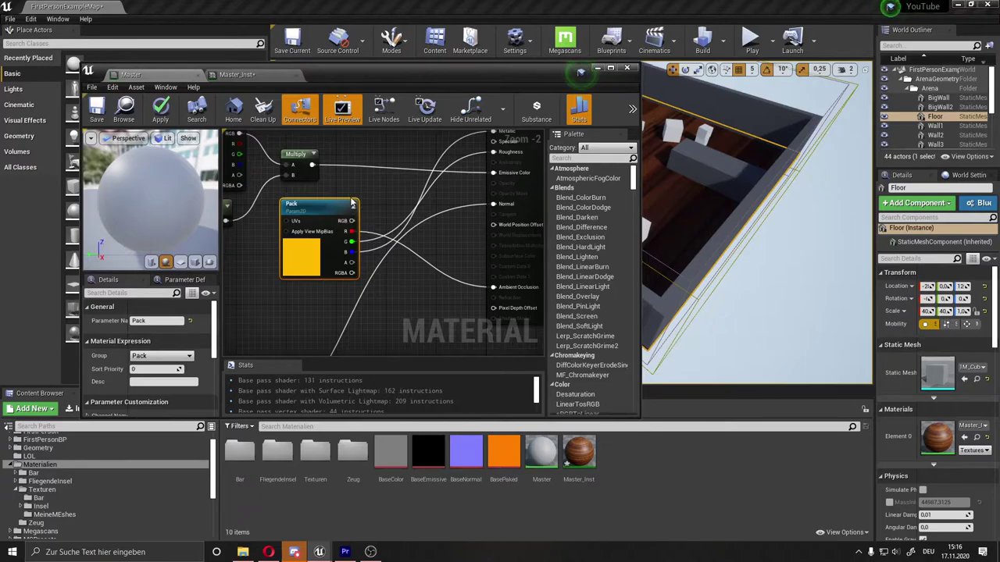
pyautogui.moveTo(418, 204); pyautogui.dragTo(398, 208, button='right')
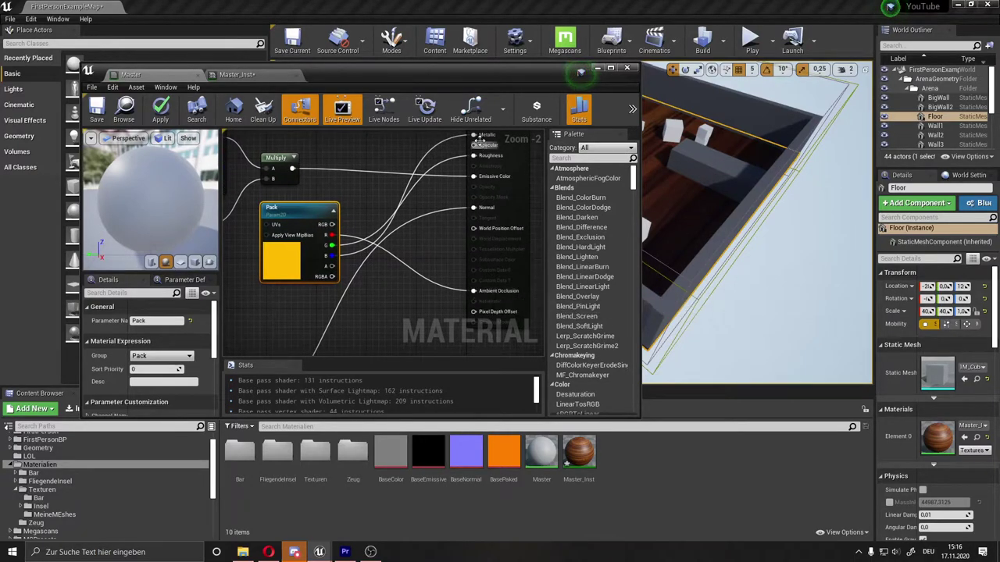
pyautogui.moveTo(333, 275); pyautogui.dragTo(344, 266, button='right')
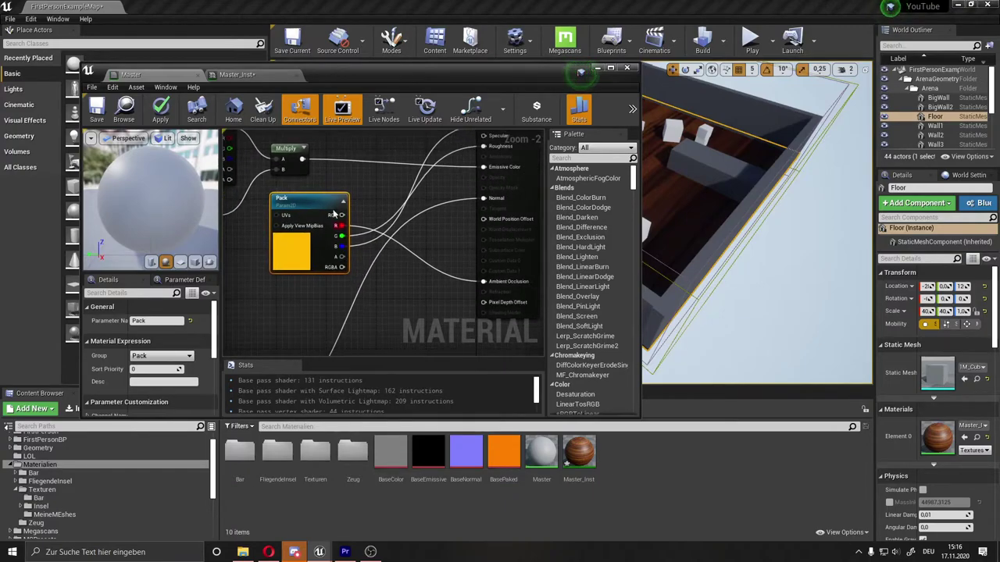
pyautogui.moveTo(333, 213)
pyautogui.mouseDown()
pyautogui.moveTo(321, 226)
pyautogui.moveTo(437, 276)
pyautogui.mouseUp()
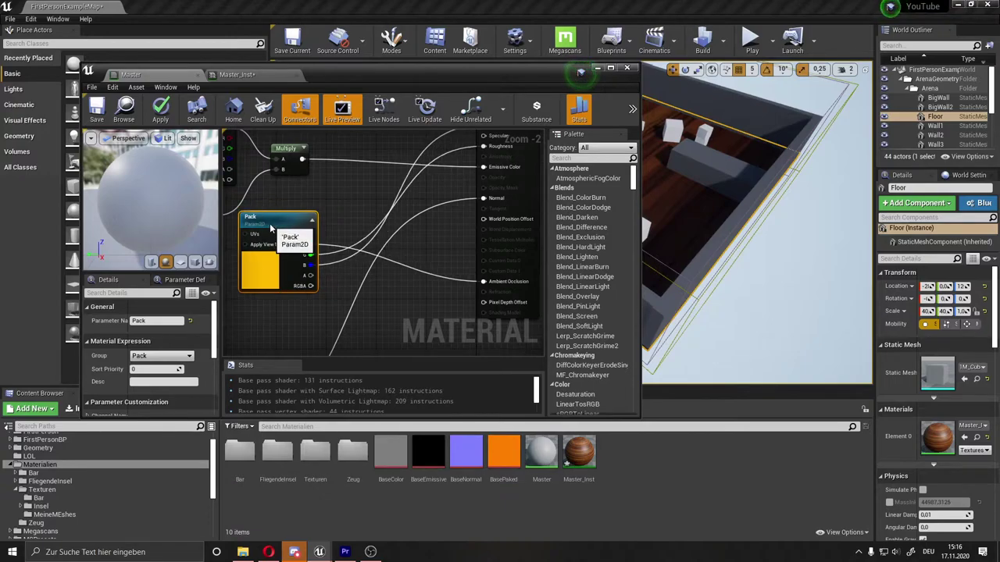
pyautogui.moveTo(287, 217); pyautogui.dragTo(268, 229)
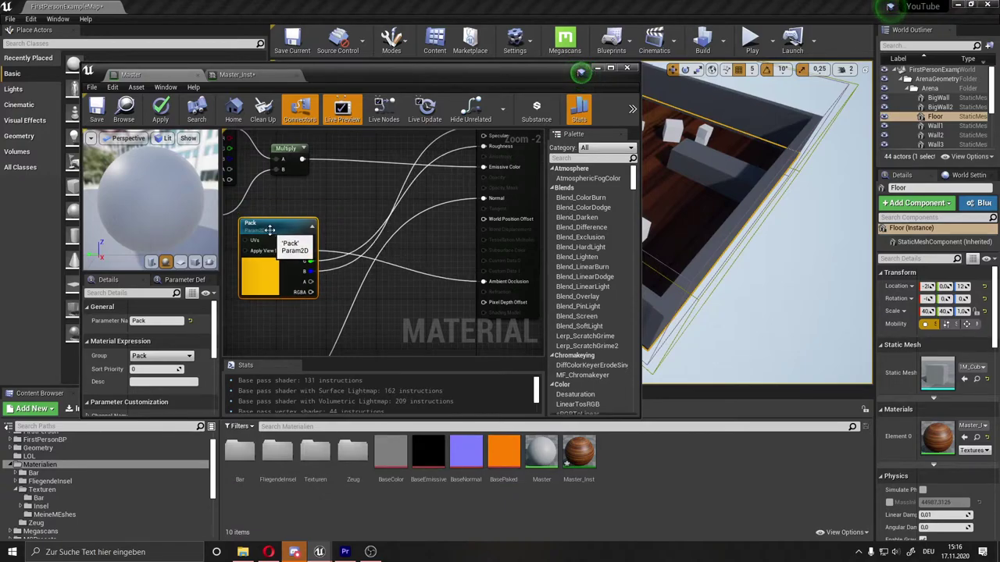
pyautogui.click(421, 177)
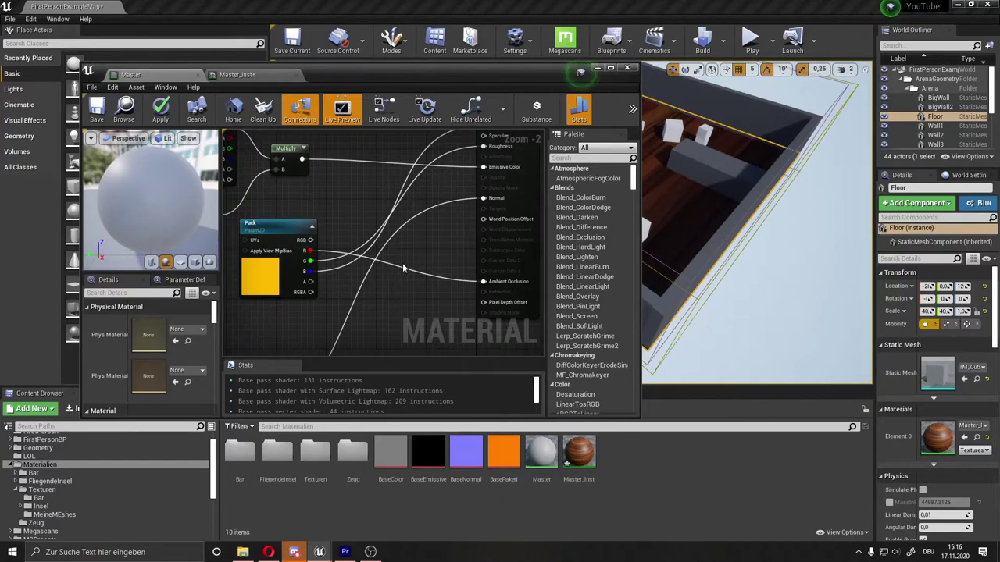
pyautogui.moveTo(415, 235); pyautogui.dragTo(445, 251, button='right')
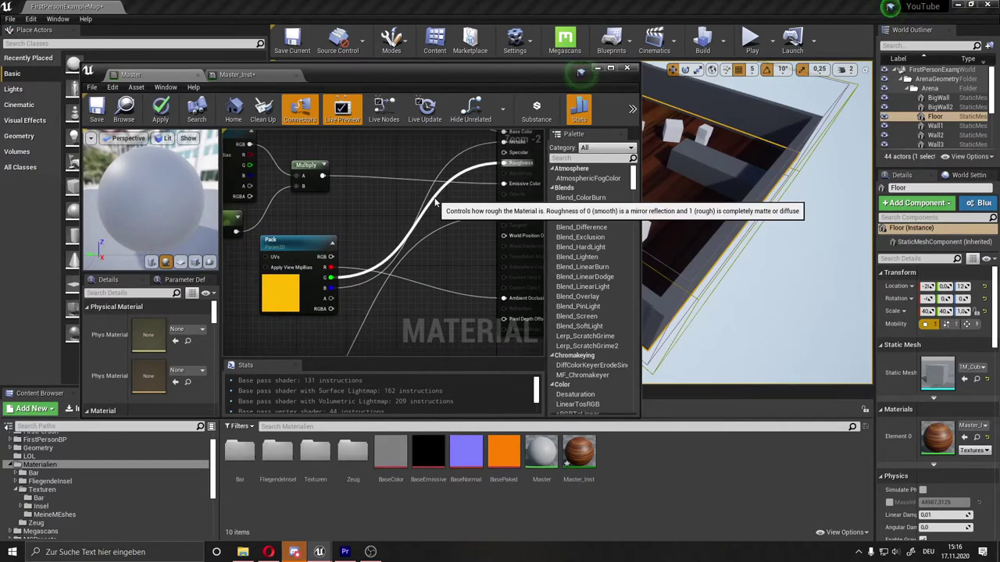
# - Add a Multiply node near the Normal input, discarding an accidental Normalize node
pyautogui.click(437, 202)
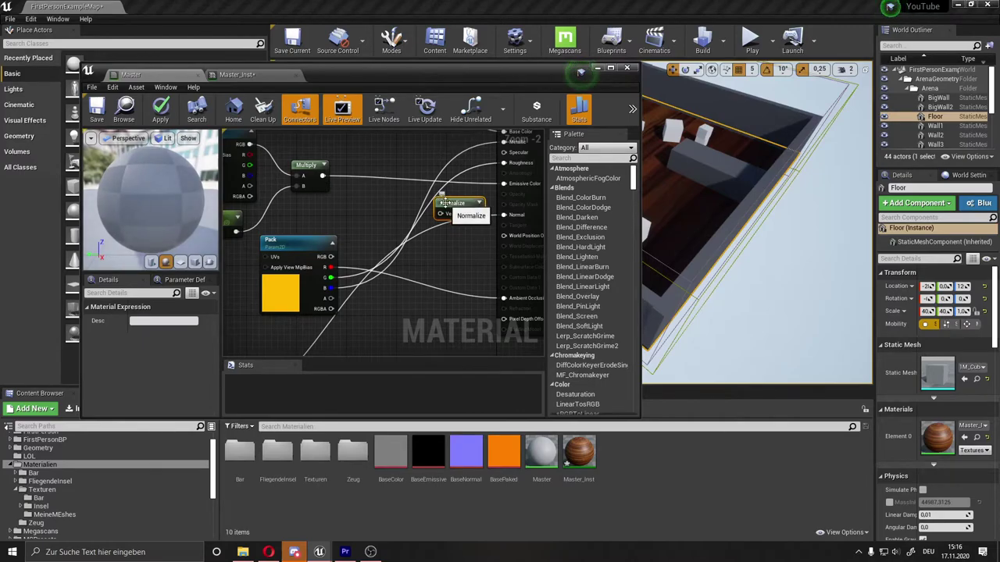
pyautogui.hotkey('ctrl', 'z')
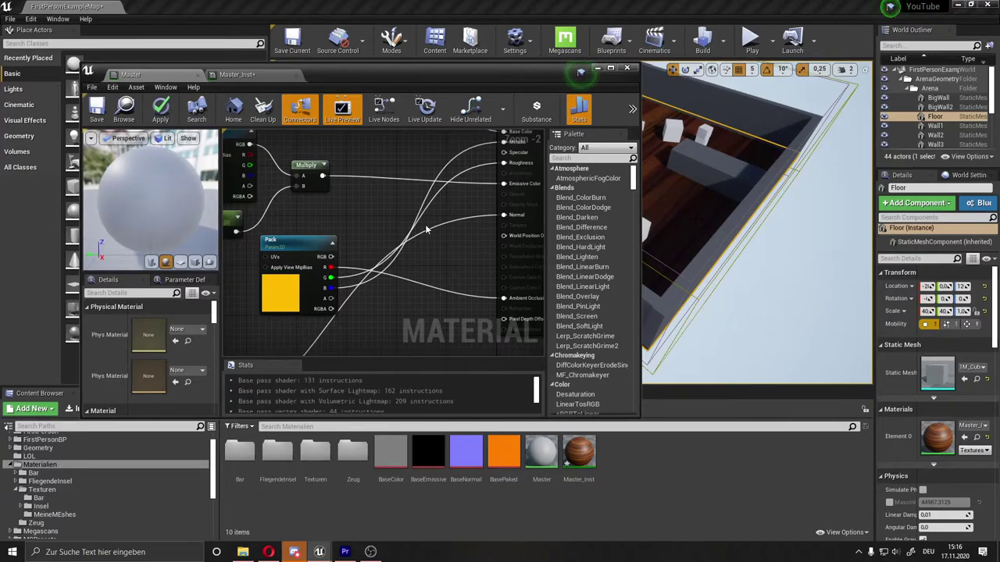
pyautogui.click(453, 211)
pyautogui.moveTo(452, 211); pyautogui.dragTo(397, 207)
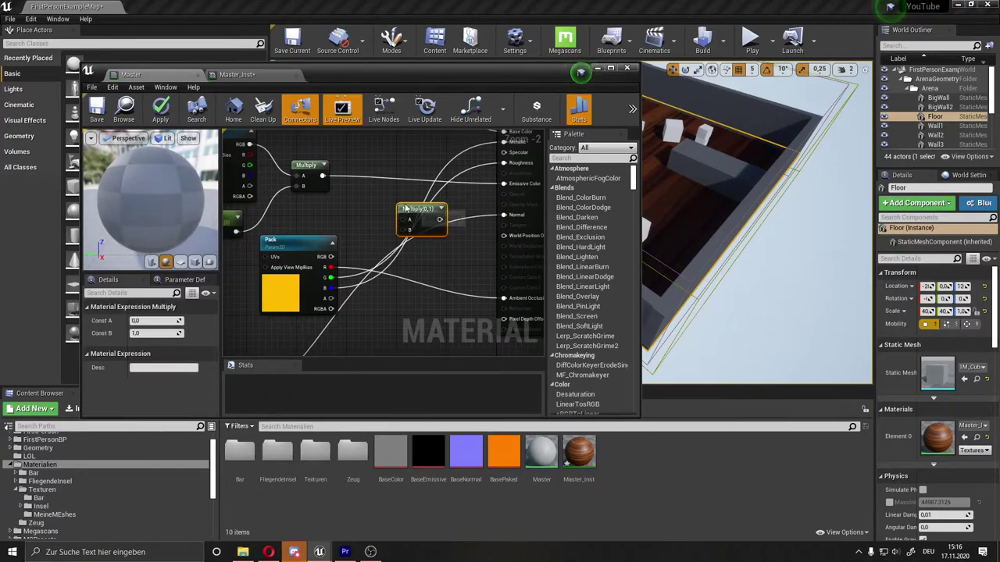
pyautogui.click(354, 207)
# - Add a 0 Constant wired into the Multiply's B input and place it beside Pack
pyautogui.click(364, 300)
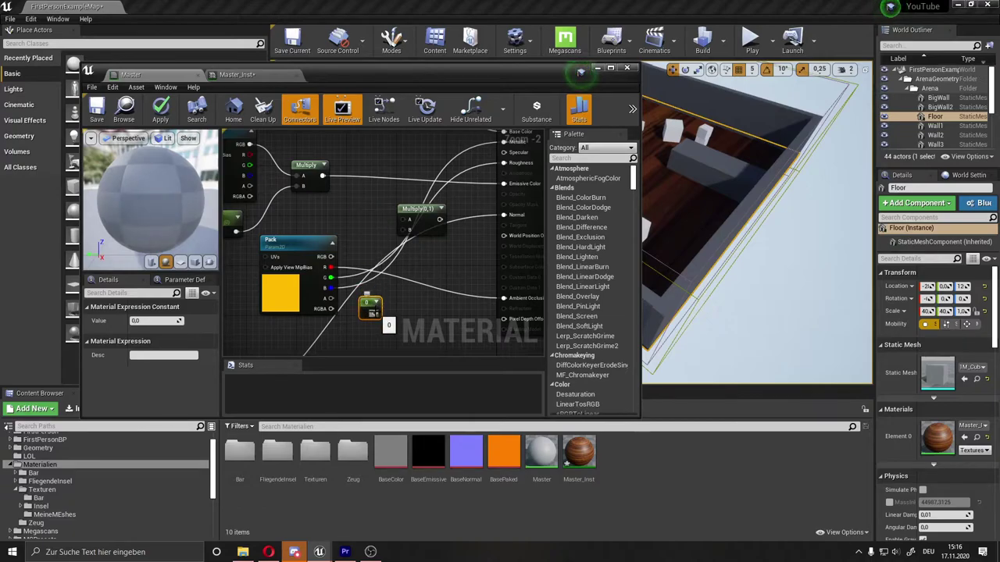
pyautogui.moveTo(380, 306)
pyautogui.mouseDown()
pyautogui.moveTo(328, 278)
pyautogui.moveTo(408, 230)
pyautogui.mouseUp()
pyautogui.moveTo(427, 220)
pyautogui.mouseDown(button='right')
pyautogui.moveTo(427, 236)
pyautogui.moveTo(429, 210)
pyautogui.mouseUp(button='right')
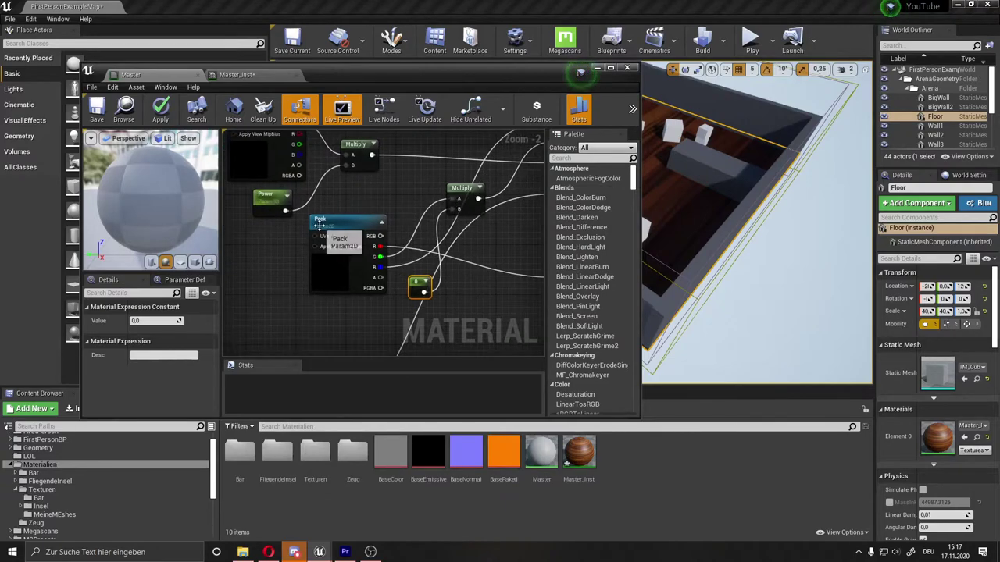
pyautogui.moveTo(341, 266); pyautogui.dragTo(339, 225, button='right')
pyautogui.moveTo(419, 240); pyautogui.dragTo(344, 272)
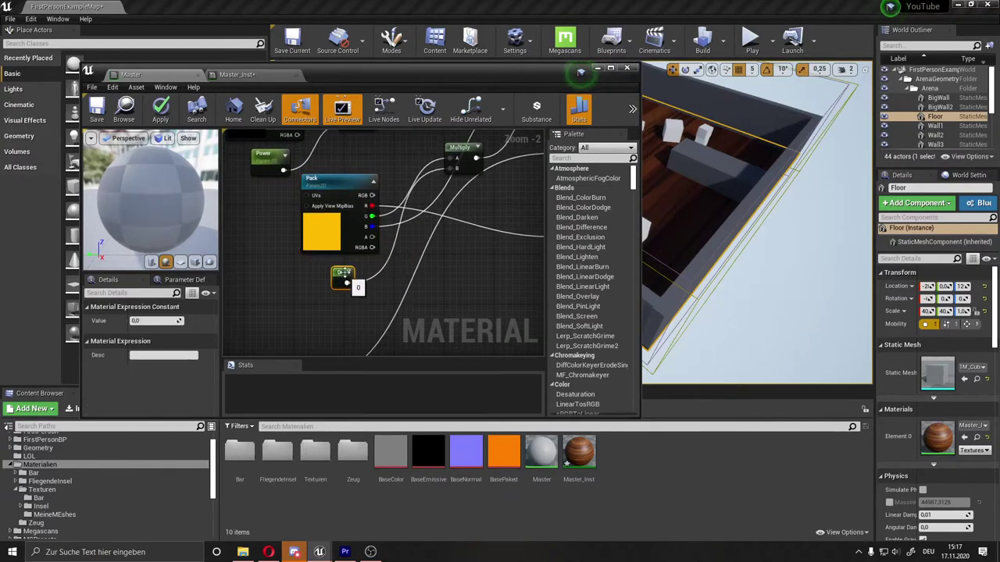
# - Convert the 0 constant into a scalar parameter named Roughness Anpassung with default 1.0
pyautogui.rightClick(344, 271)
pyautogui.click(377, 273)
pyautogui.write('Roughness Anpassung')
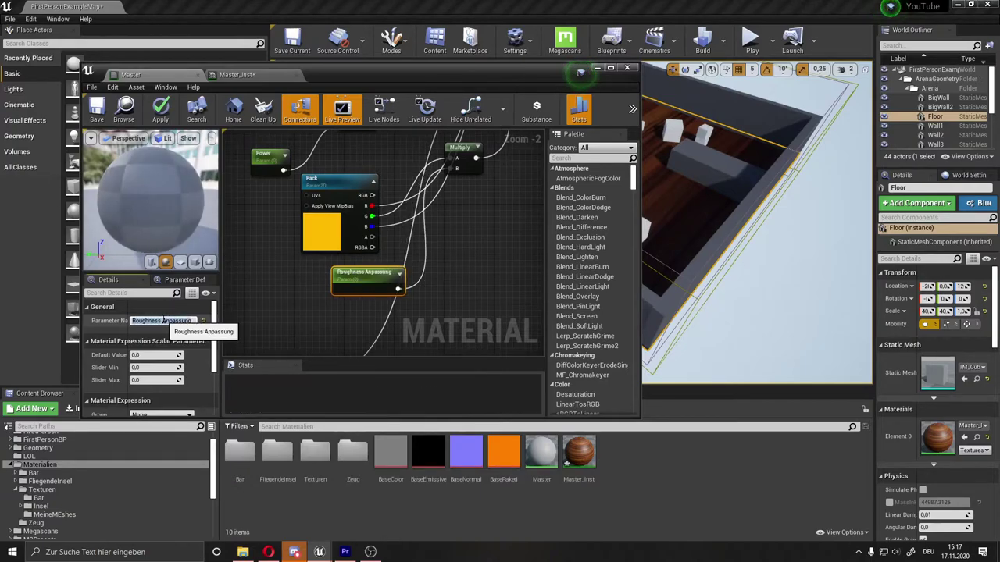
pyautogui.press('Return')
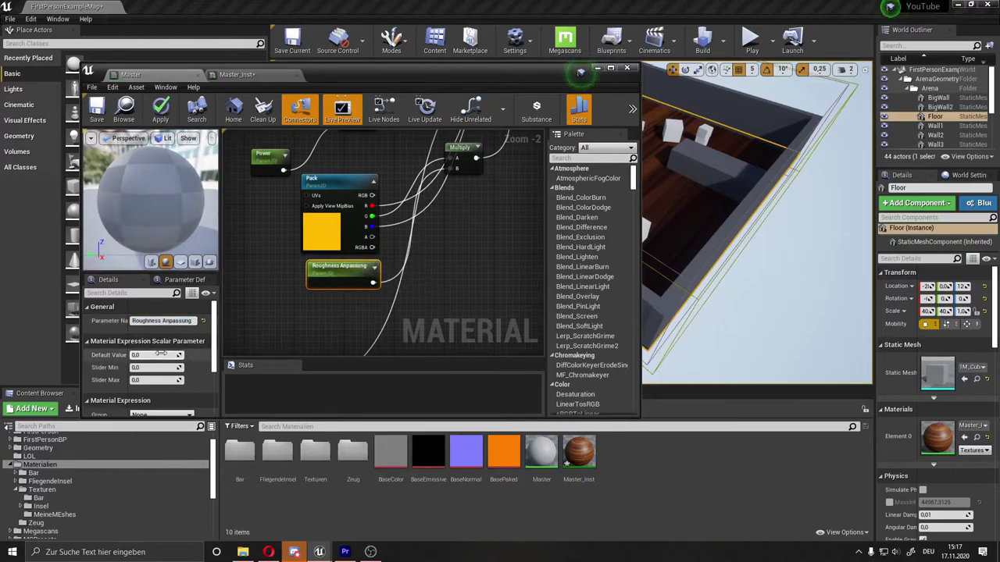
pyautogui.scroll(-2, 148, 343)
pyautogui.scroll(1, 158, 362)
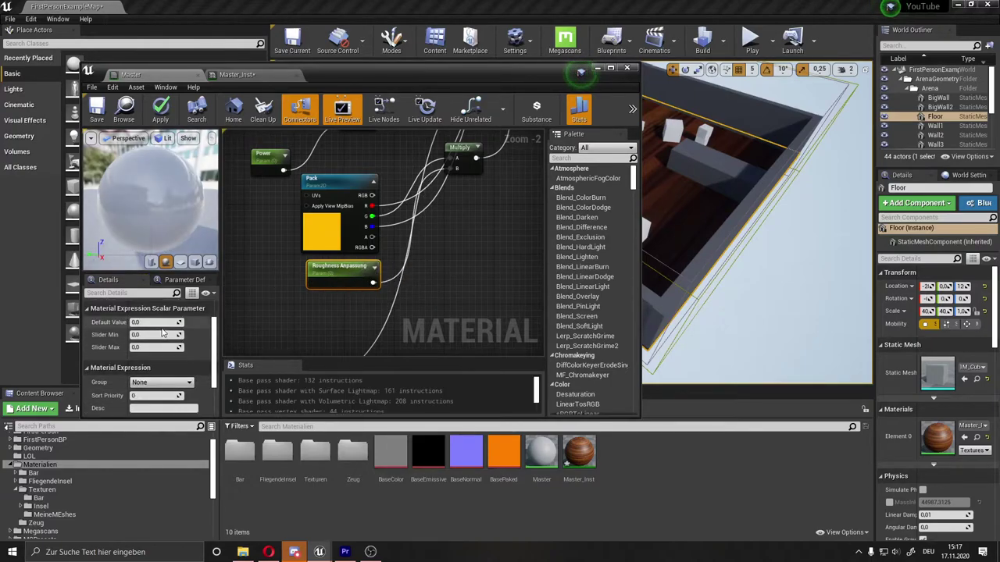
pyautogui.scroll(1, 160, 363)
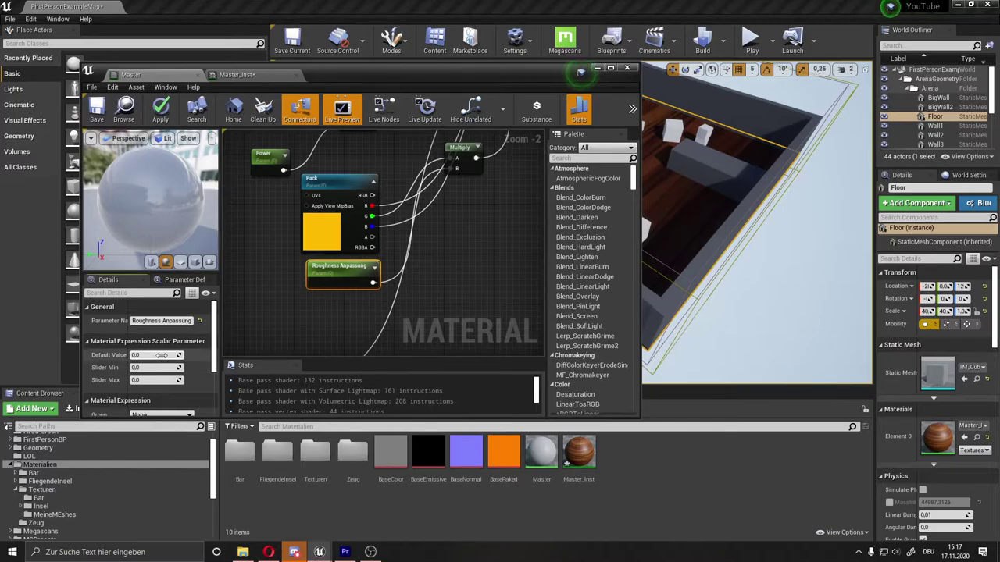
pyautogui.write('1')
pyautogui.press('Return')
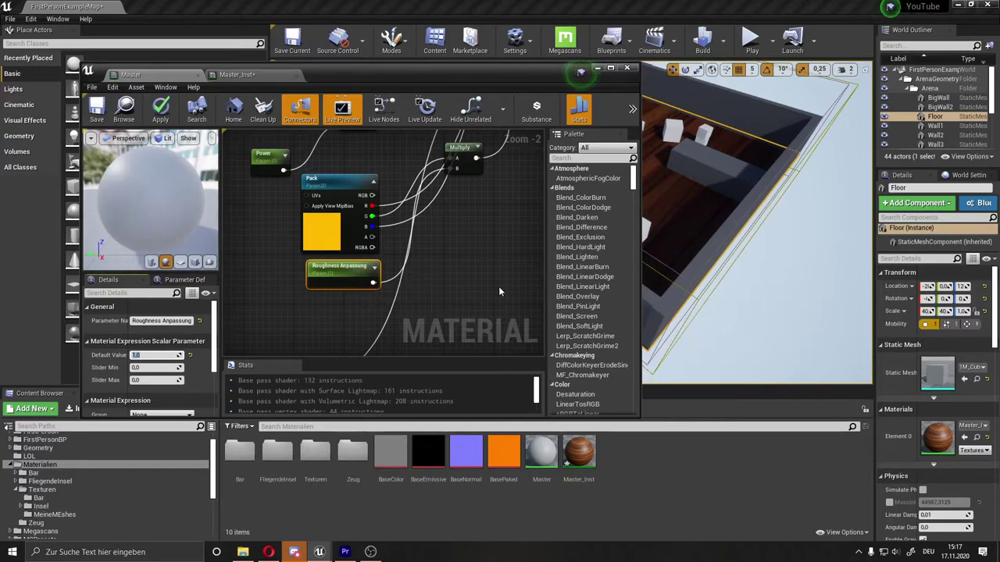
# - Assign the Roughness Anpassung parameter to the Pack group
pyautogui.moveTo(192, 203); pyautogui.dragTo(149, 195)
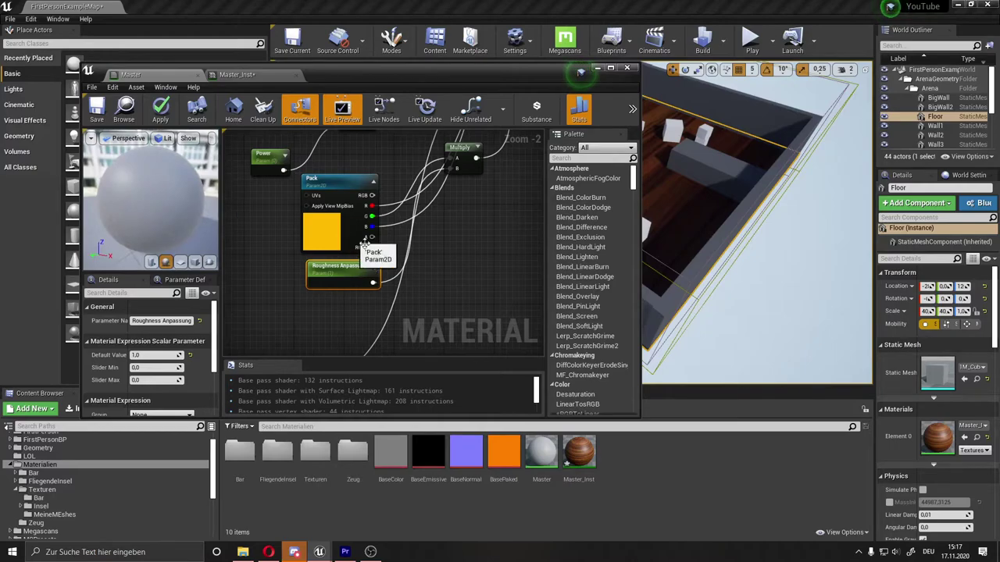
pyautogui.scroll(-2, 371, 250)
pyautogui.moveTo(429, 256); pyautogui.dragTo(428, 259, button='right')
pyautogui.click(266, 241)
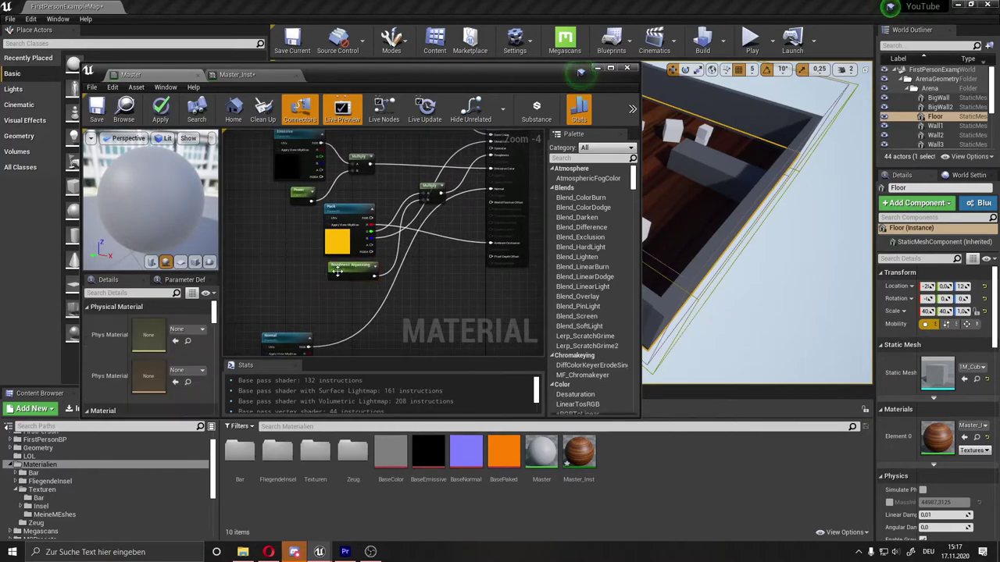
pyautogui.click(351, 206)
pyautogui.click(343, 273)
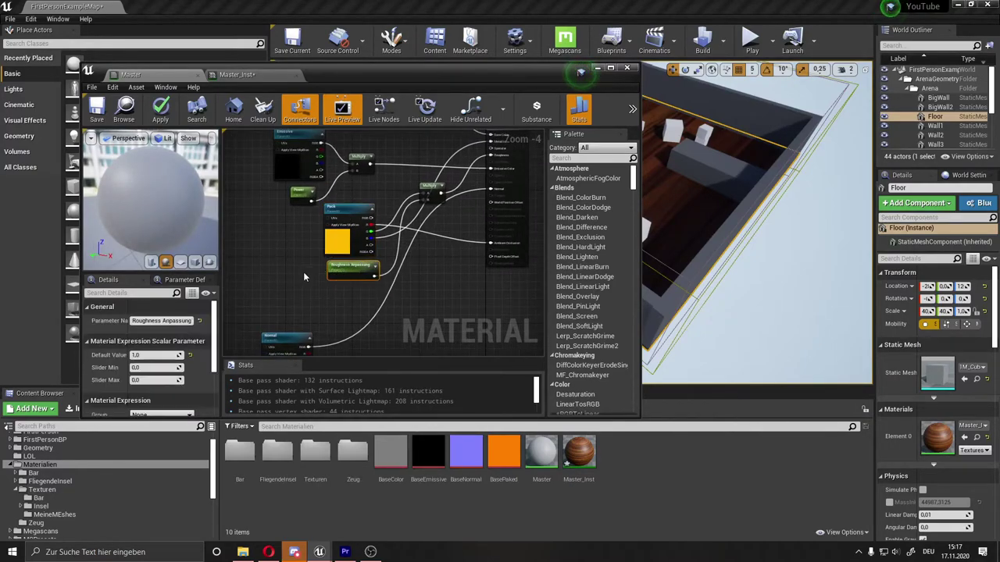
pyautogui.scroll(-1, 156, 367)
pyautogui.scroll(-1, 190, 351)
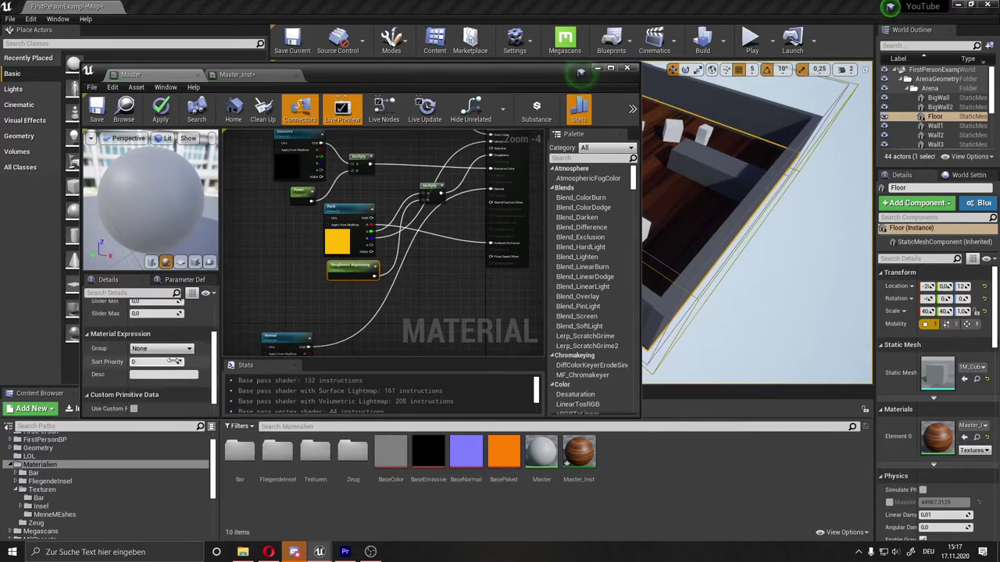
pyautogui.click(190, 350)
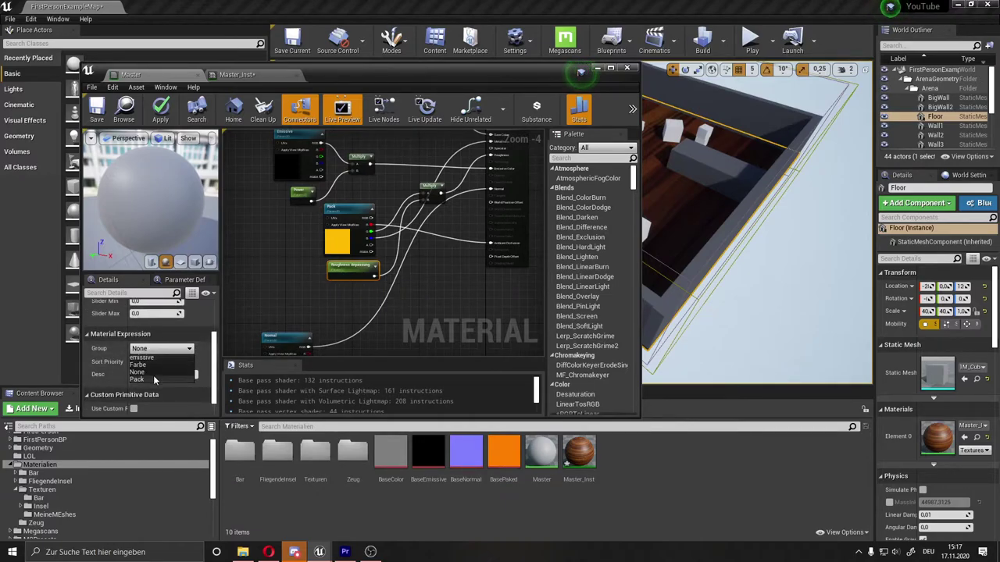
pyautogui.click(138, 379)
pyautogui.click(157, 361)
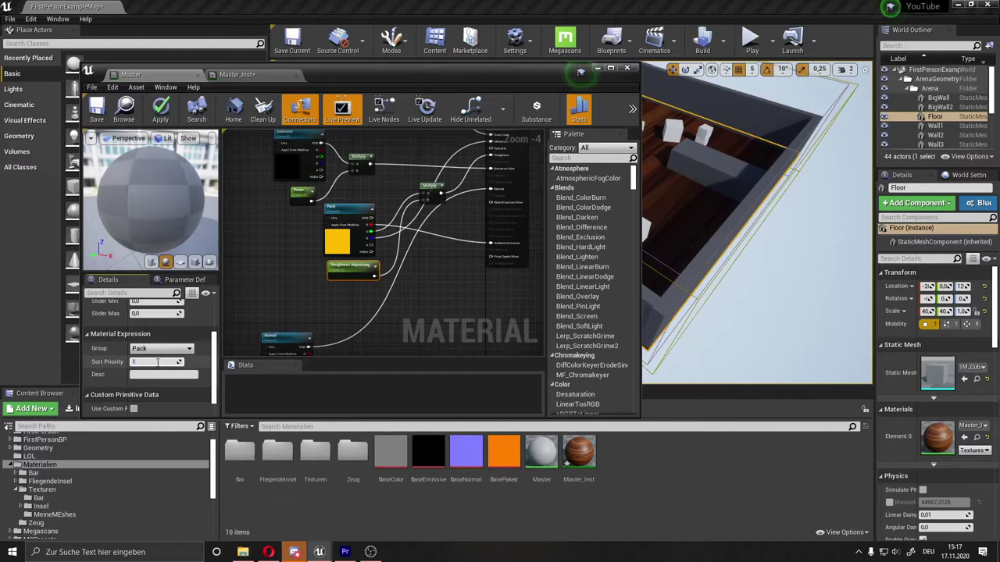
pyautogui.click(417, 299)
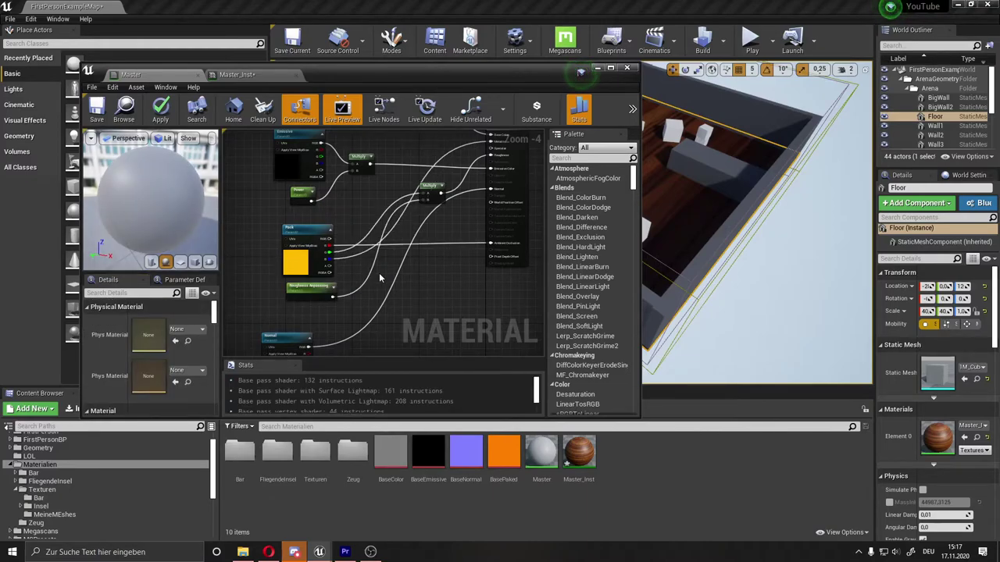
# - Reposition the second Multiply, Normal and Pack nodes into a cleaner layout
pyautogui.moveTo(426, 187)
pyautogui.mouseDown()
pyautogui.moveTo(438, 204)
pyautogui.moveTo(404, 218)
pyautogui.mouseUp()
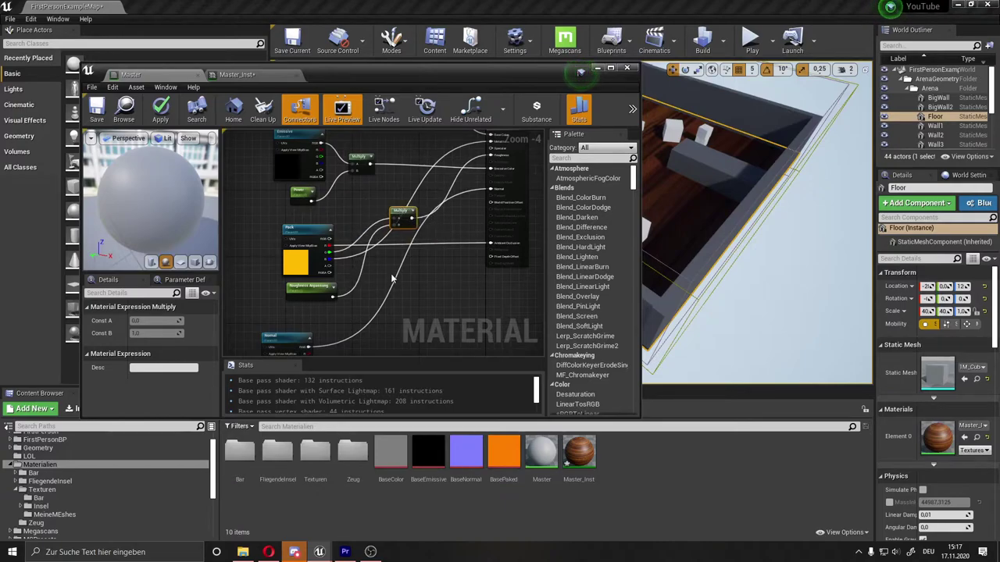
pyautogui.click(447, 276)
pyautogui.moveTo(447, 276); pyautogui.dragTo(461, 251, button='right')
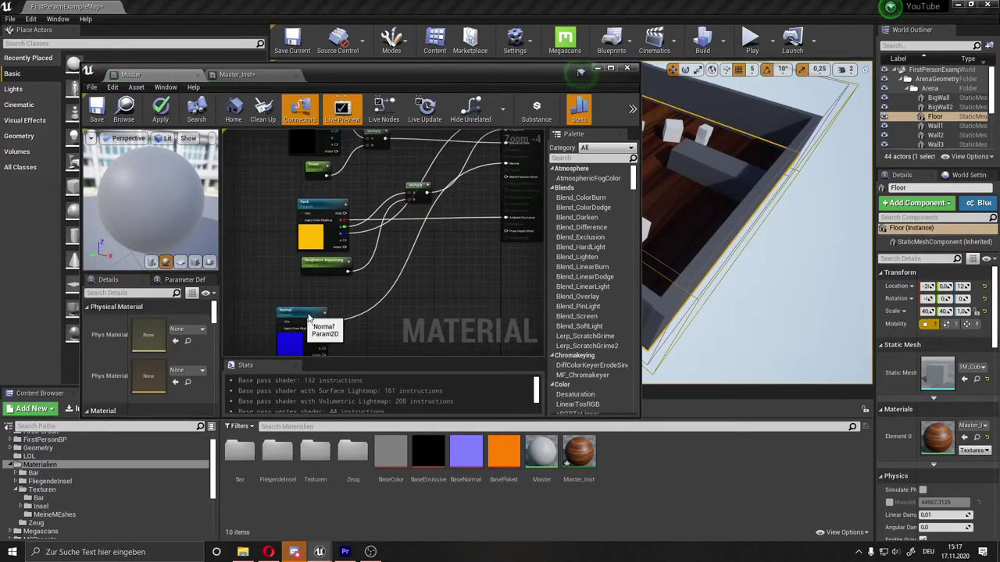
pyautogui.moveTo(309, 318); pyautogui.dragTo(350, 305)
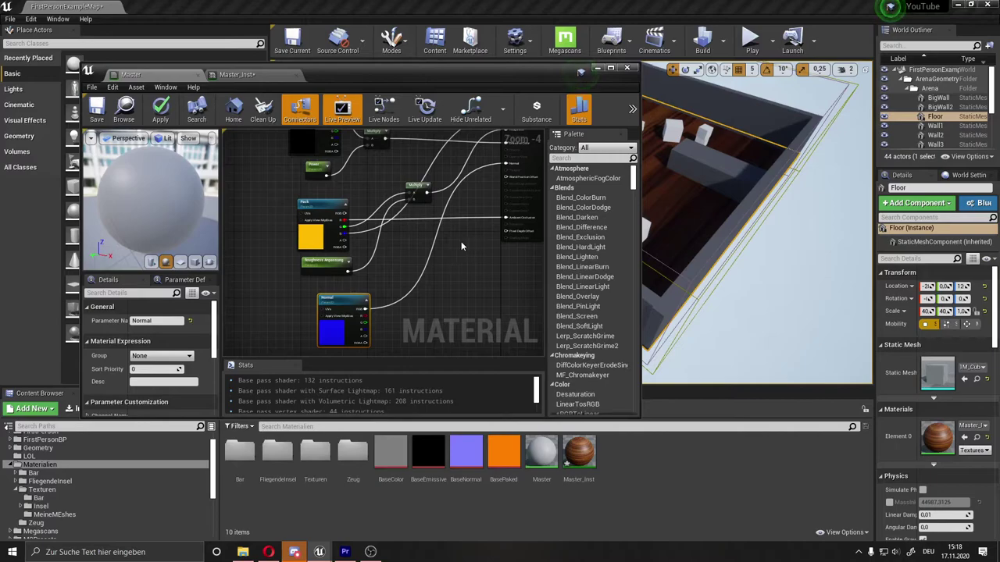
pyautogui.moveTo(461, 246); pyautogui.dragTo(457, 262, button='right')
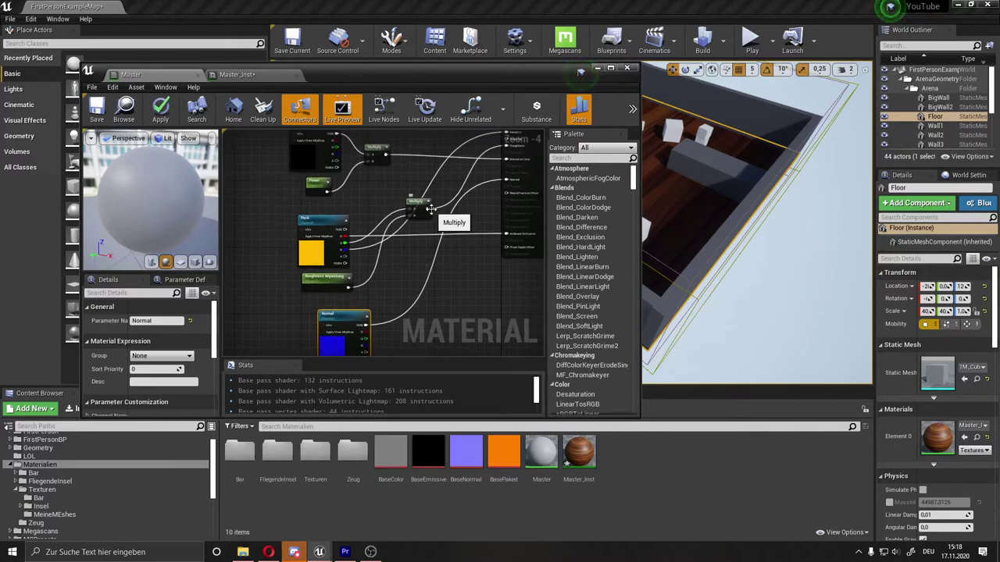
pyautogui.moveTo(429, 210); pyautogui.dragTo(416, 191)
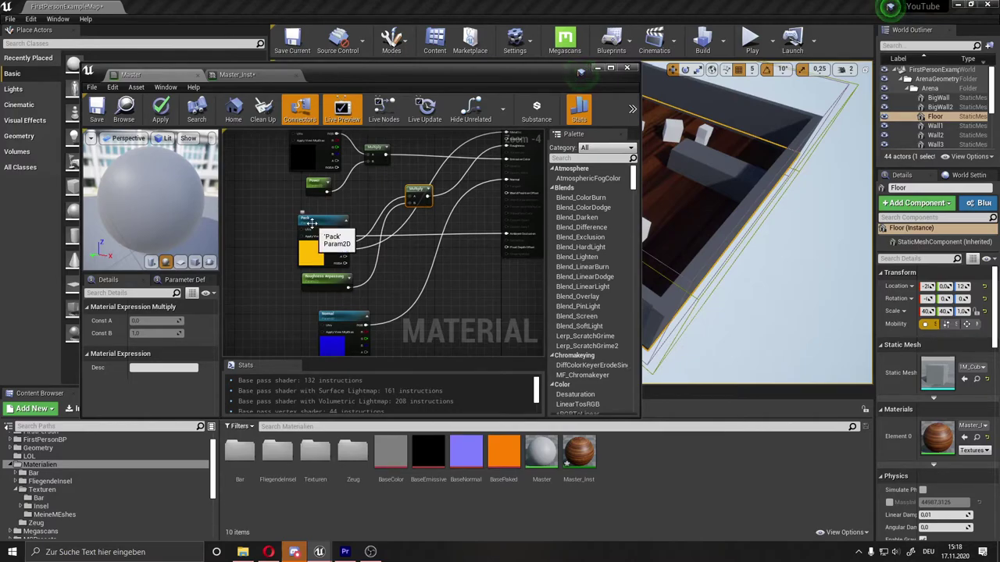
pyautogui.moveTo(313, 222); pyautogui.dragTo(290, 221)
pyautogui.click(402, 241)
# - Recentre the graph on the nodes and save the Master material
pyautogui.scroll(-1, 402, 241)
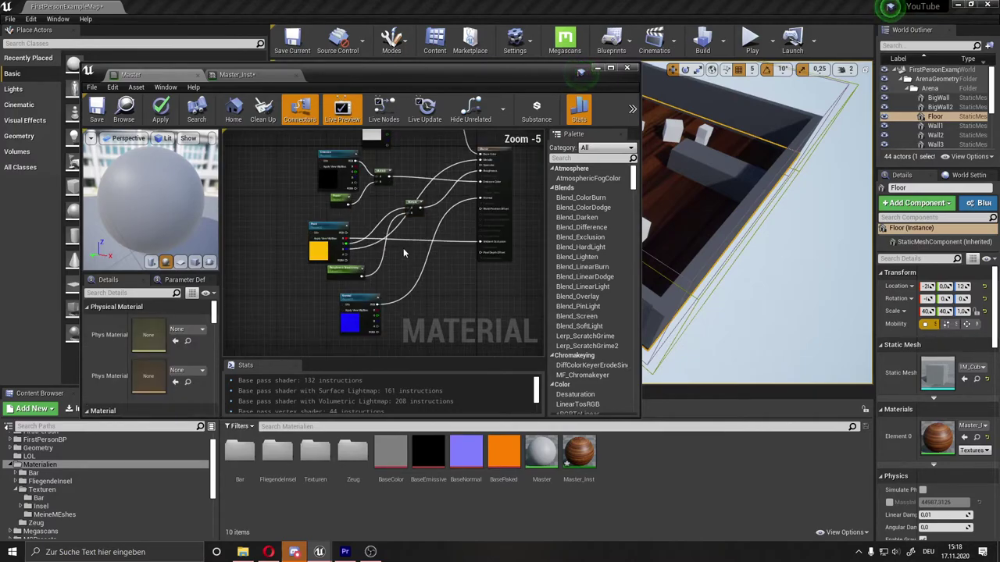
pyautogui.moveTo(403, 248); pyautogui.dragTo(364, 278, button='right')
pyautogui.scroll(-1, 364, 279)
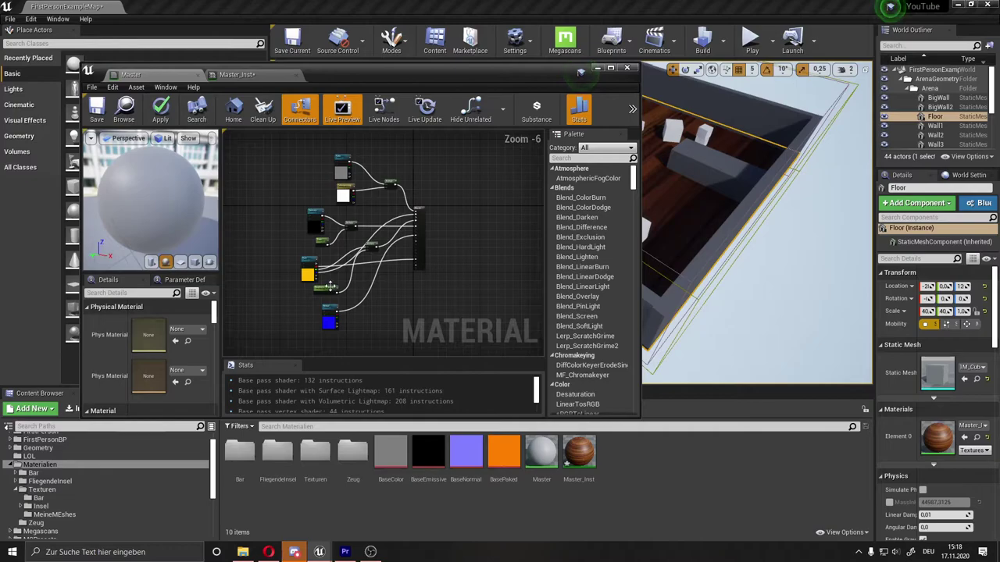
pyautogui.click(329, 286)
pyautogui.moveTo(383, 292); pyautogui.dragTo(416, 278, button='right')
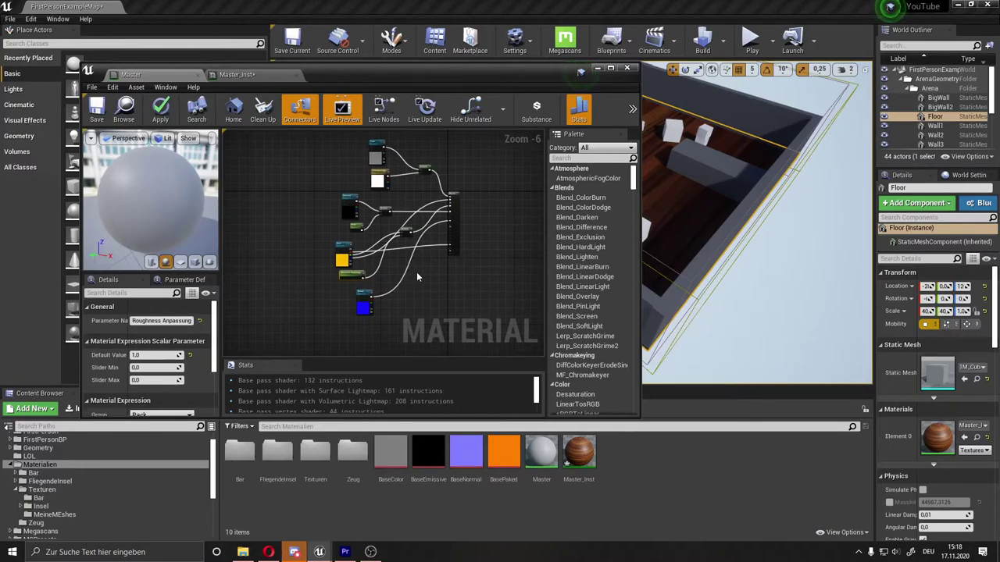
pyautogui.click(97, 109)
# - In Master_Inst, enable the Roughness Anpassung override and try a slightly higher value
pyautogui.click(228, 76)
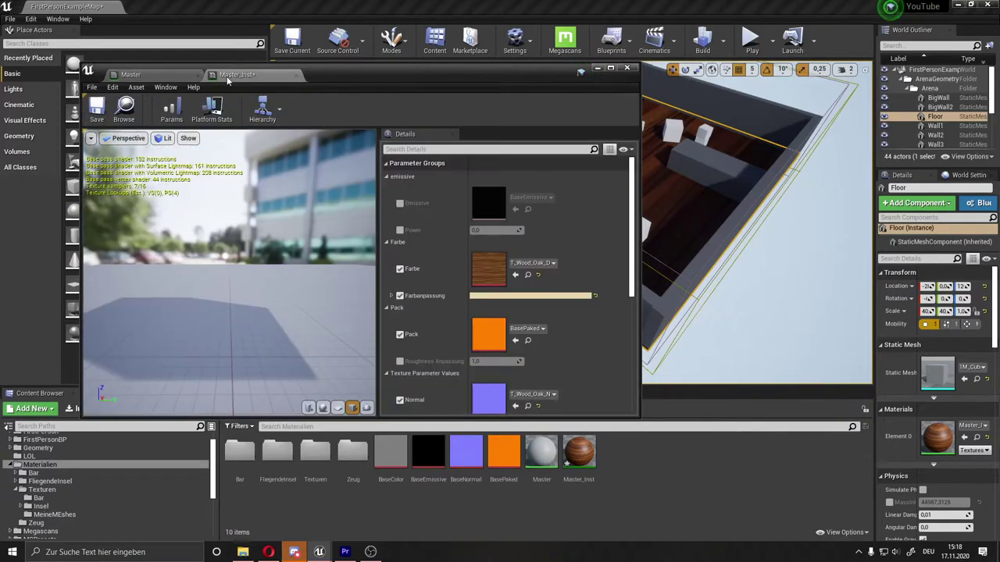
pyautogui.scroll(-2, 457, 279)
pyautogui.moveTo(274, 312); pyautogui.dragTo(362, 295)
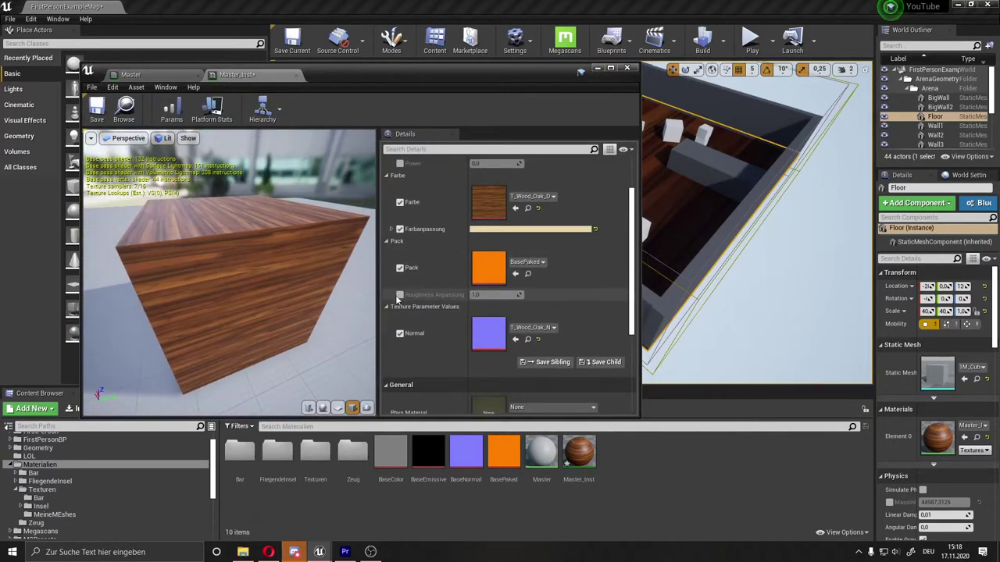
pyautogui.click(399, 295)
pyautogui.moveTo(475, 295); pyautogui.dragTo(484, 294)
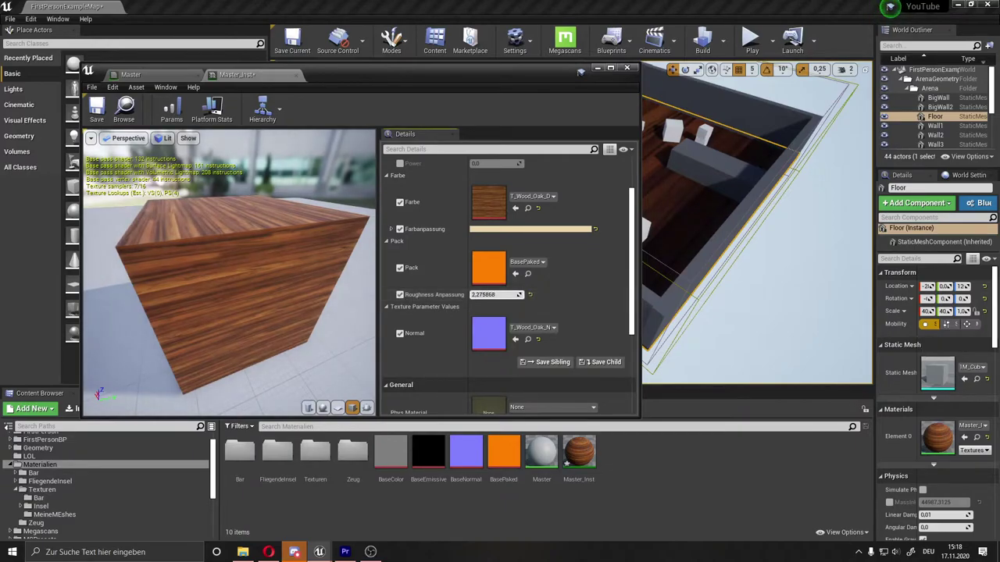
# - Compare floor glossiness, reset Roughness Anpassung to 1.0, and return to the Master graph
pyautogui.moveTo(507, 75); pyautogui.dragTo(360, 70)
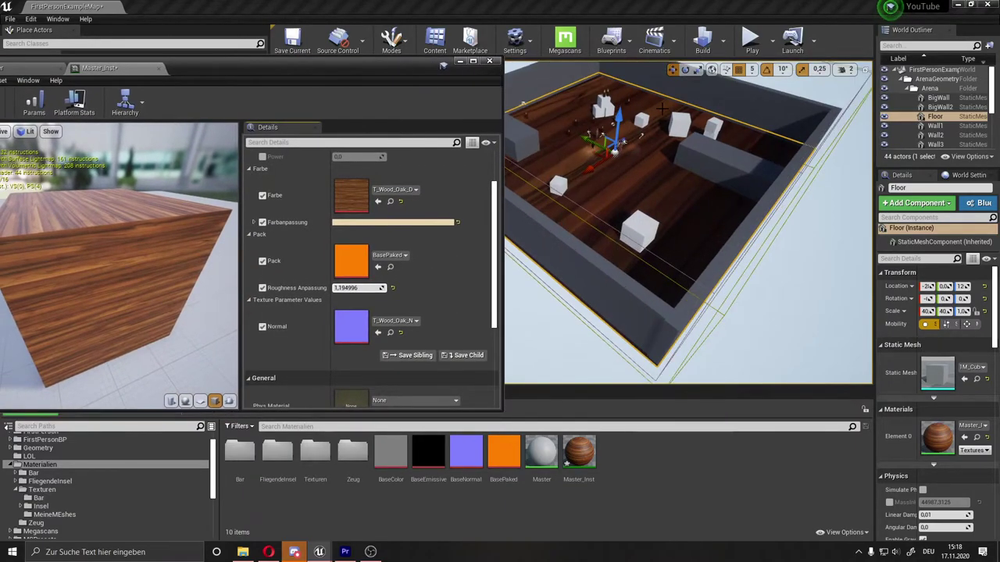
pyautogui.moveTo(688, 234)
pyautogui.mouseDown(button='right')
pyautogui.moveTo(672, 257)
pyautogui.moveTo(687, 250)
pyautogui.mouseUp(button='right')
pyautogui.doubleClick(357, 287)
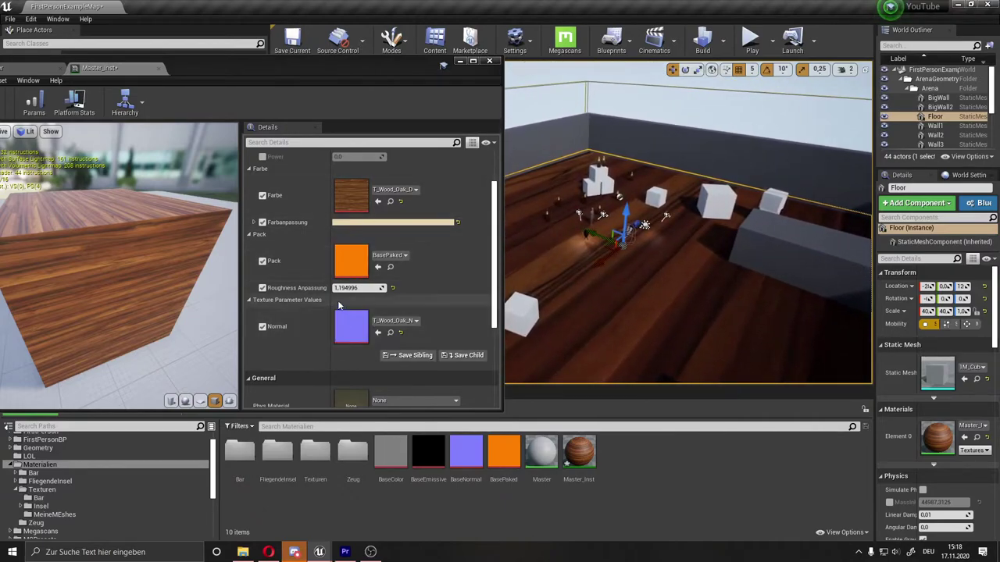
pyautogui.moveTo(358, 287)
pyautogui.mouseDown()
pyautogui.moveTo(375, 287)
pyautogui.moveTo(344, 288)
pyautogui.moveTo(367, 288)
pyautogui.mouseUp()
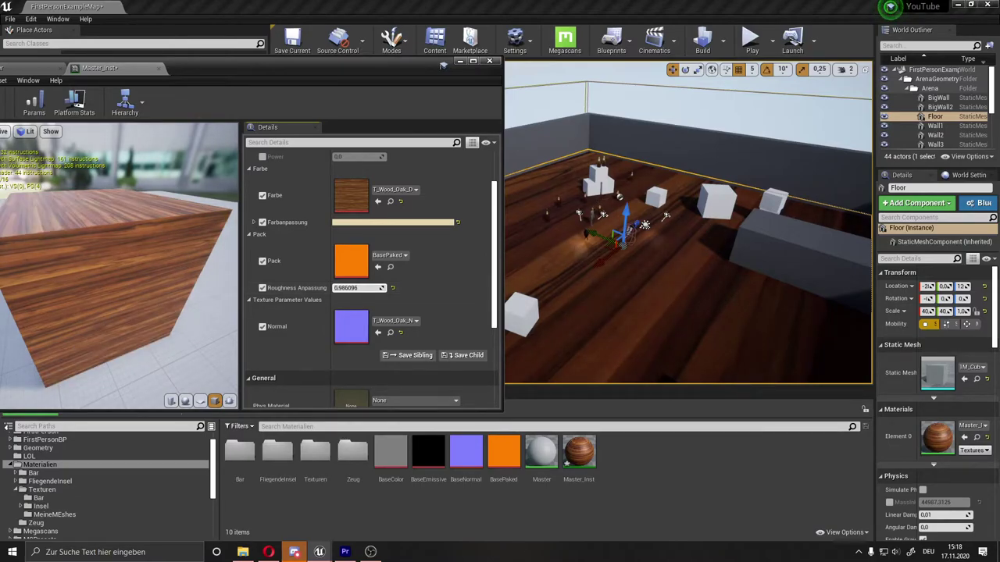
pyautogui.click(393, 287)
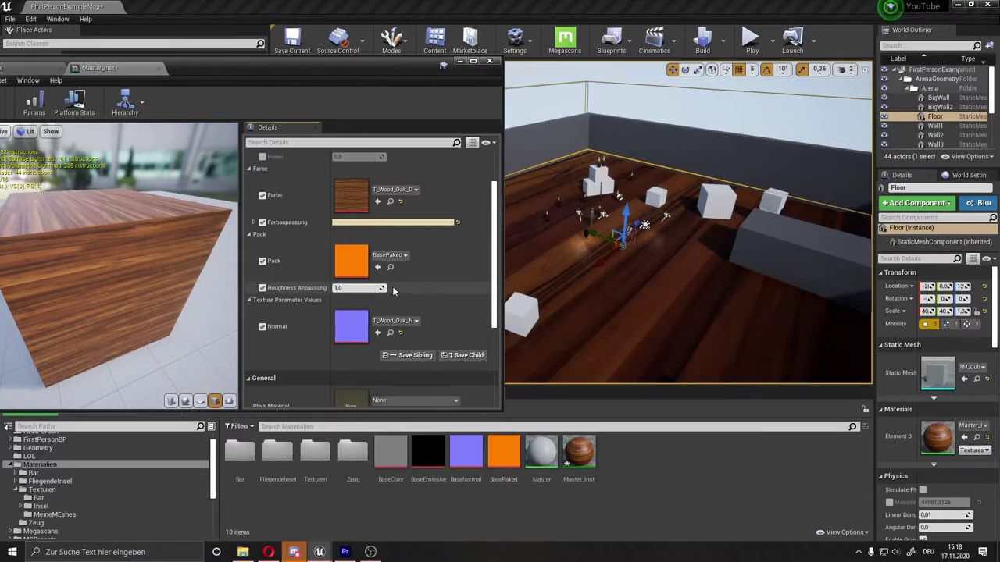
pyautogui.moveTo(181, 67); pyautogui.dragTo(291, 64)
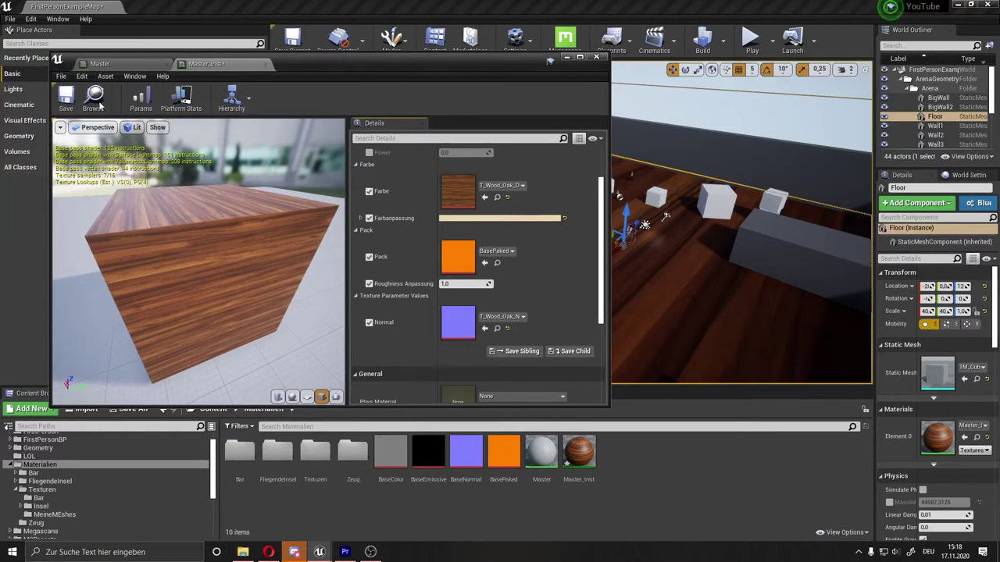
pyautogui.click(109, 64)
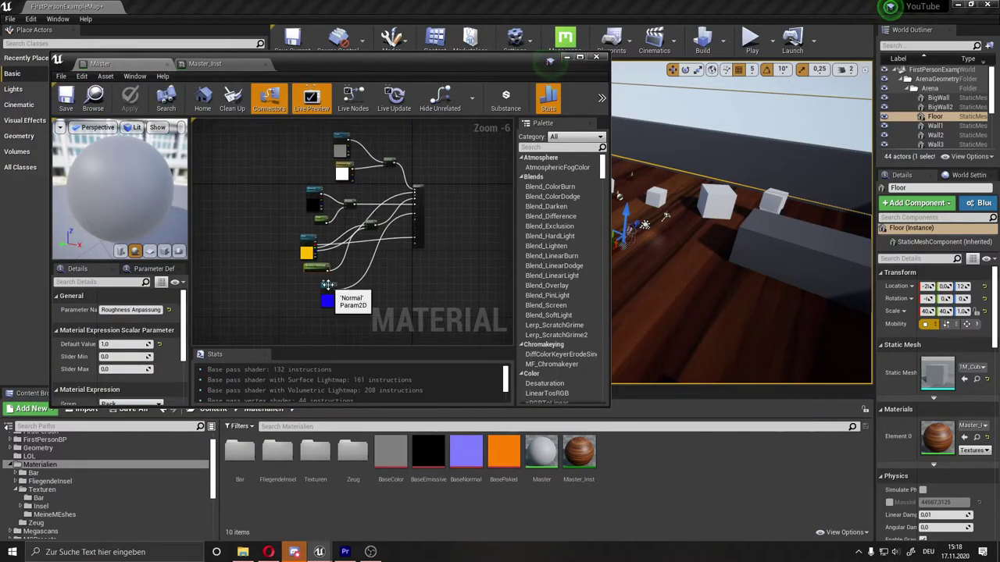
# - Arrange the Normal, Pack and Farbe texture nodes, with Normal beside Pack
pyautogui.scroll(1, 410, 268)
pyautogui.scroll(1, 410, 267)
pyautogui.scroll(-1, 409, 274)
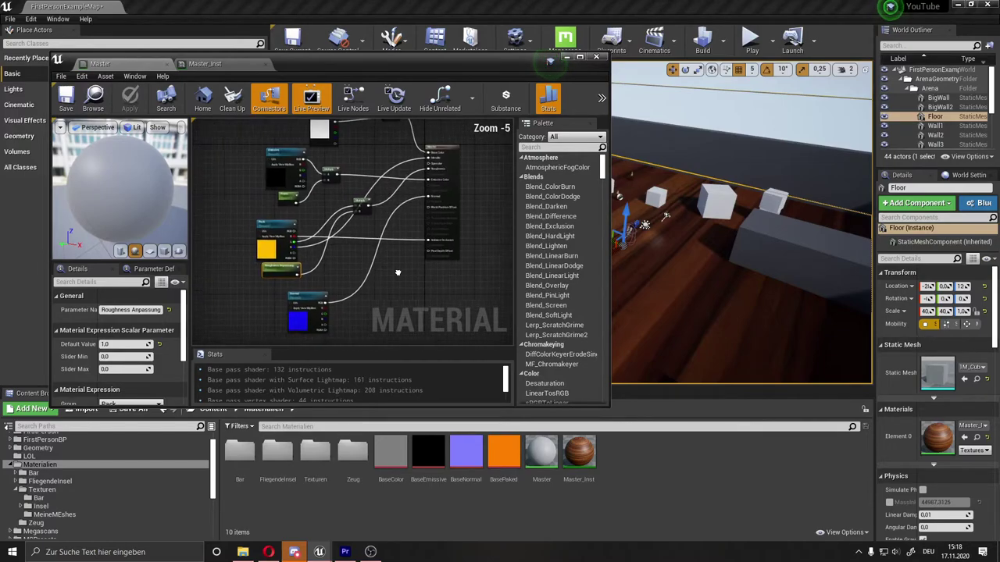
pyautogui.moveTo(328, 300); pyautogui.dragTo(403, 263)
pyautogui.moveTo(404, 263); pyautogui.dragTo(407, 287, button='right')
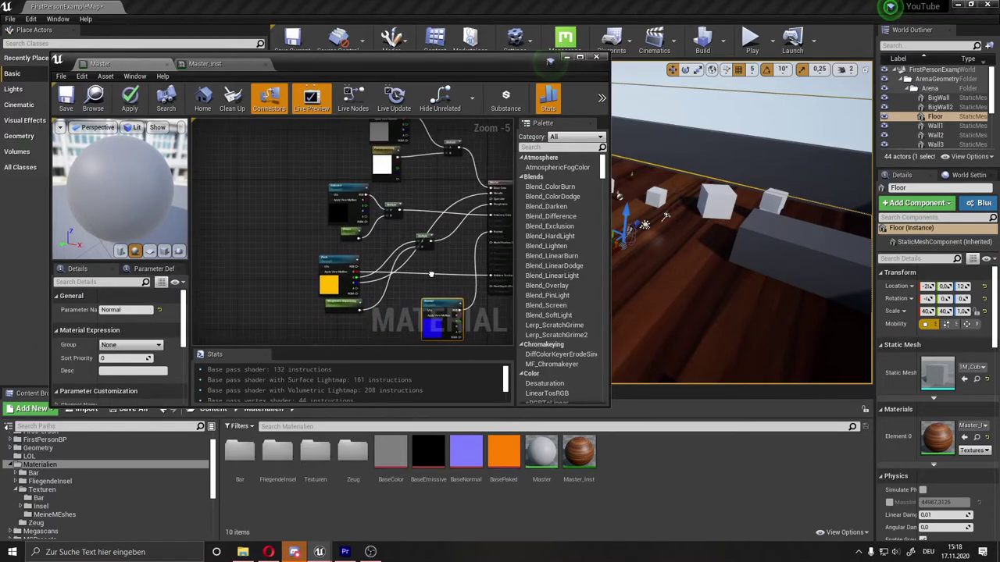
pyautogui.moveTo(319, 243); pyautogui.dragTo(334, 244, button='right')
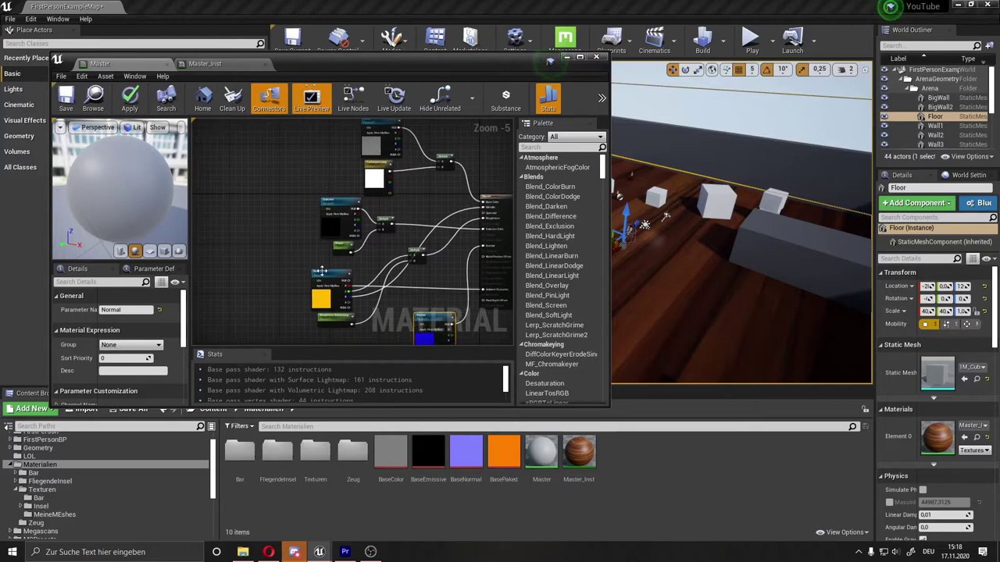
pyautogui.moveTo(321, 270); pyautogui.dragTo(282, 262)
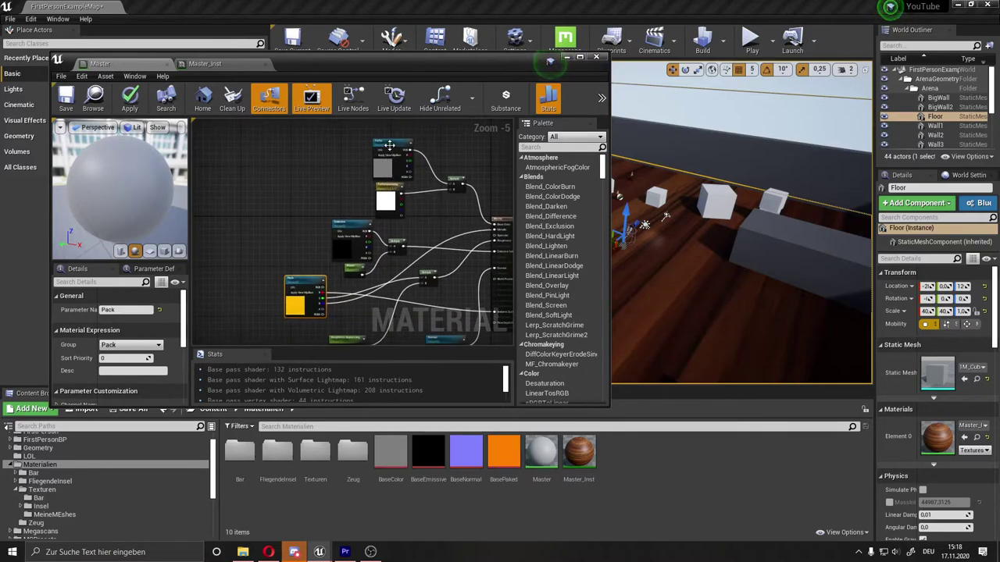
pyautogui.moveTo(391, 147); pyautogui.dragTo(303, 181)
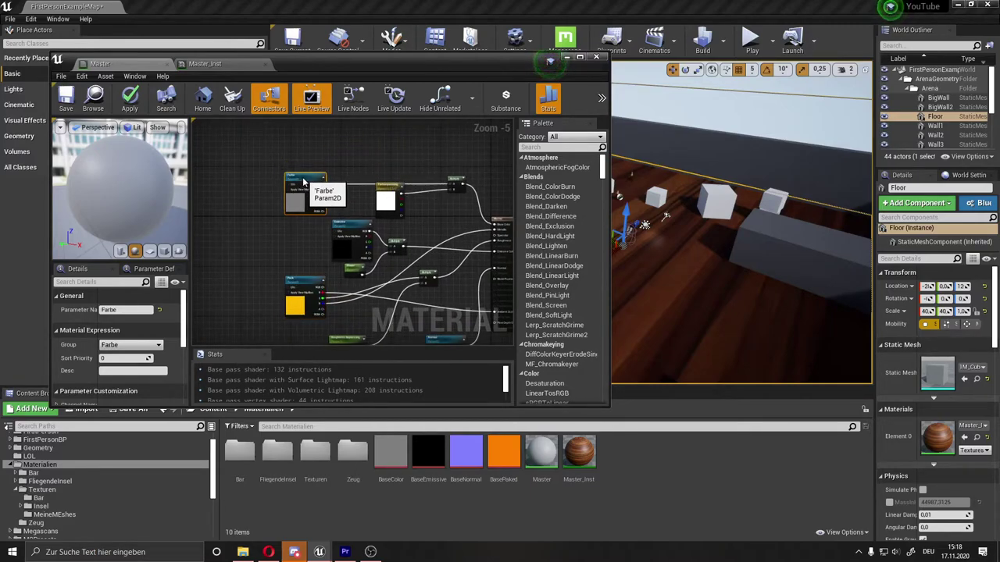
pyautogui.scroll(2, 324, 221)
pyautogui.scroll(-3, 326, 231)
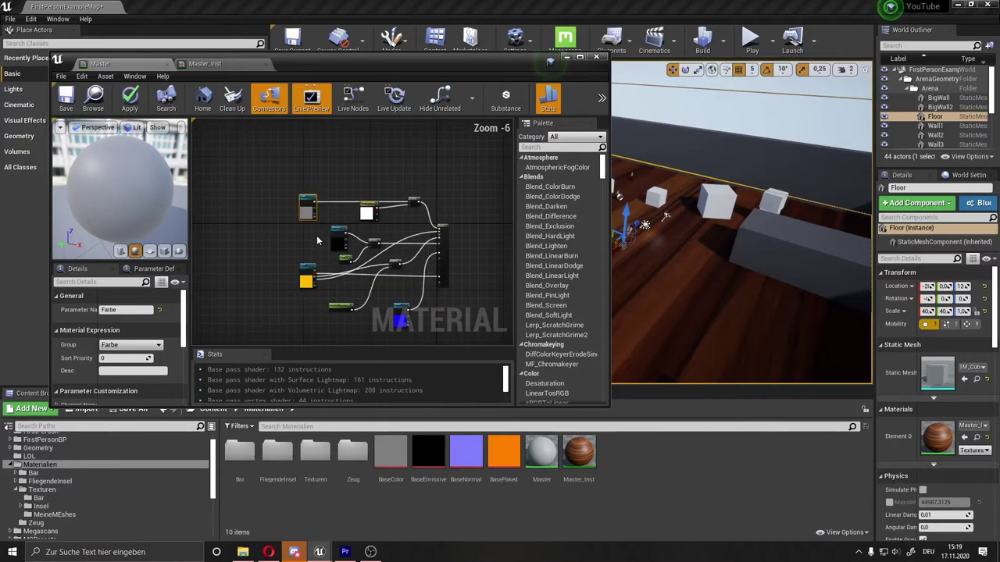
pyautogui.moveTo(316, 235); pyautogui.dragTo(318, 219, button='right')
pyautogui.moveTo(404, 297); pyautogui.dragTo(307, 292)
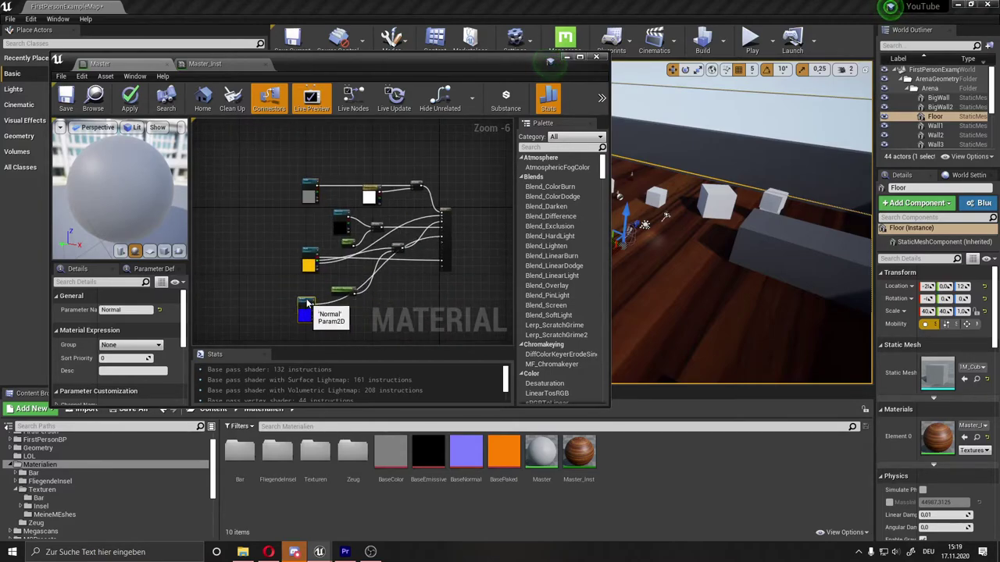
# - Lower the Farbe node and add a Multiply node wired into Farbe's UVs
pyautogui.scroll(1, 360, 211)
pyautogui.scroll(3, 344, 207)
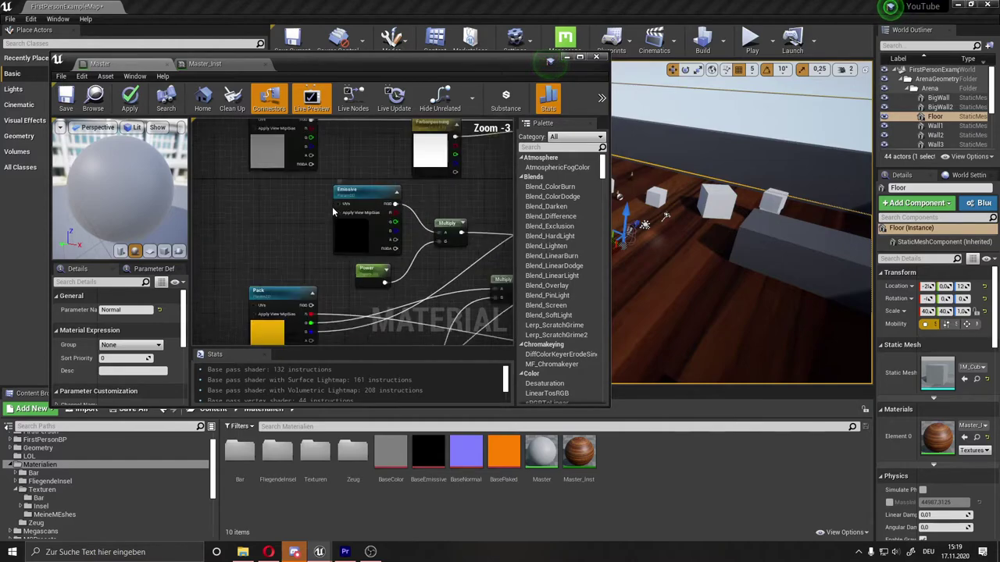
pyautogui.scroll(2, 332, 207)
pyautogui.scroll(-4, 317, 204)
pyautogui.scroll(-2, 316, 220)
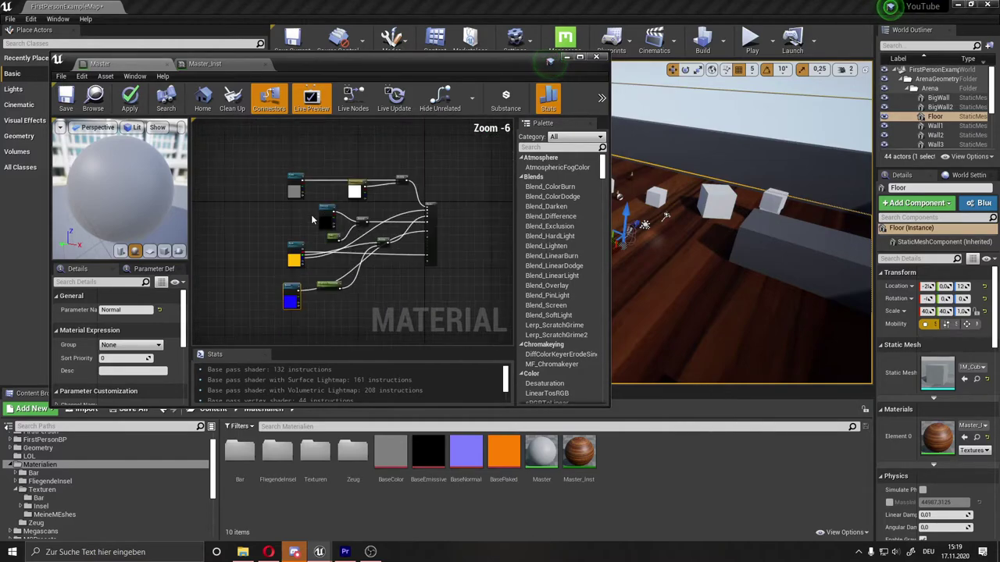
pyautogui.moveTo(292, 166); pyautogui.dragTo(331, 181, button='right')
pyautogui.moveTo(332, 181); pyautogui.dragTo(333, 210)
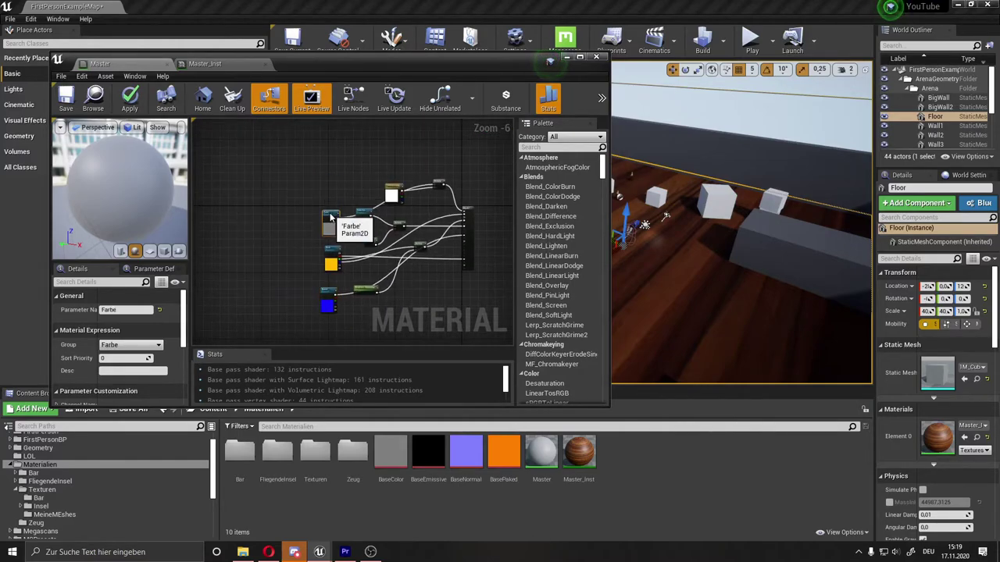
pyautogui.moveTo(304, 218); pyautogui.dragTo(344, 201, button='right')
pyautogui.scroll(2, 341, 219)
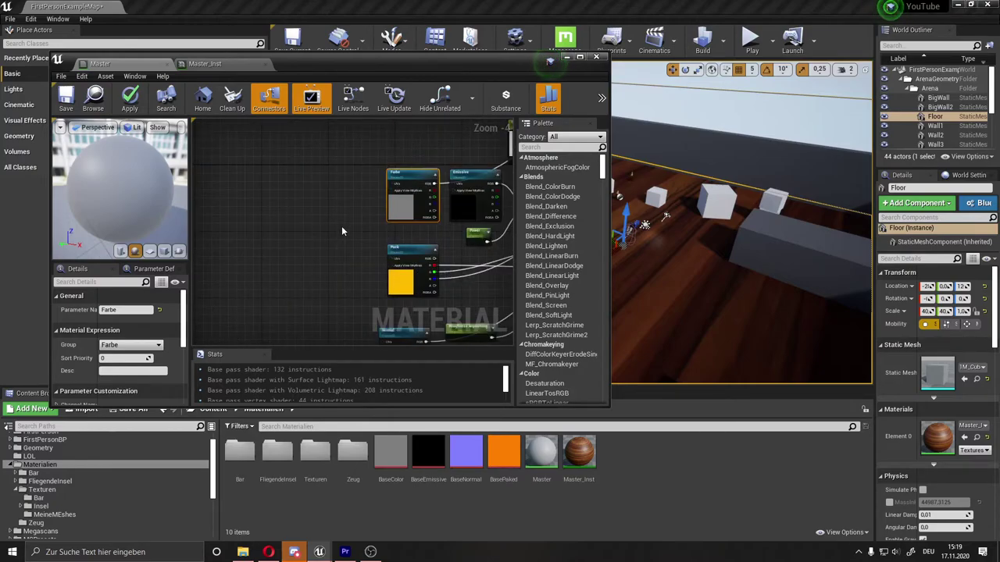
pyautogui.click(330, 230)
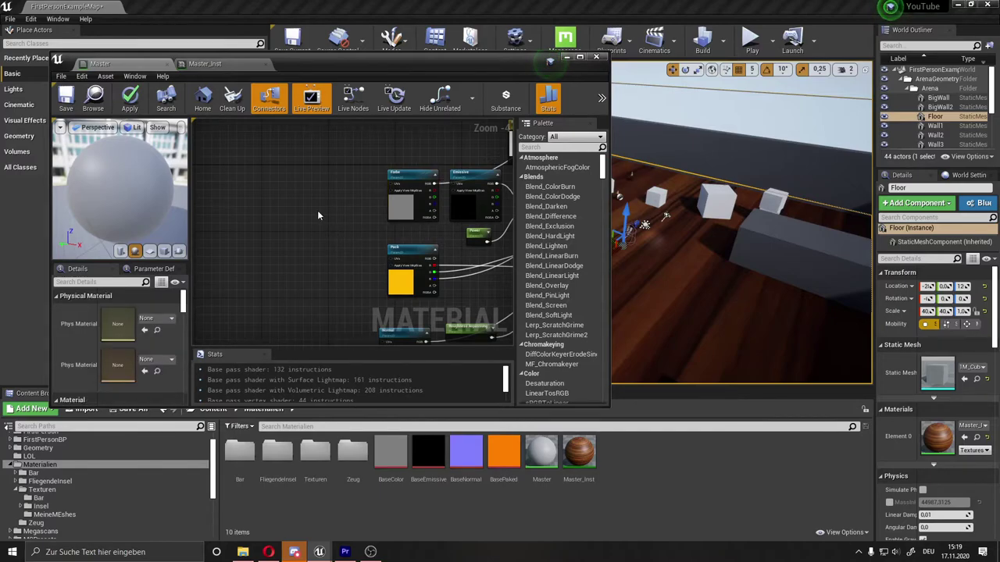
pyautogui.click(317, 215)
pyautogui.moveTo(347, 221); pyautogui.dragTo(390, 184)
pyautogui.moveTo(346, 221); pyautogui.dragTo(388, 257)
# - Wire the Multiply output into the Pack and Normal UVs, deleting a stray Texture Sample
pyautogui.moveTo(326, 235); pyautogui.dragTo(354, 203, button='right')
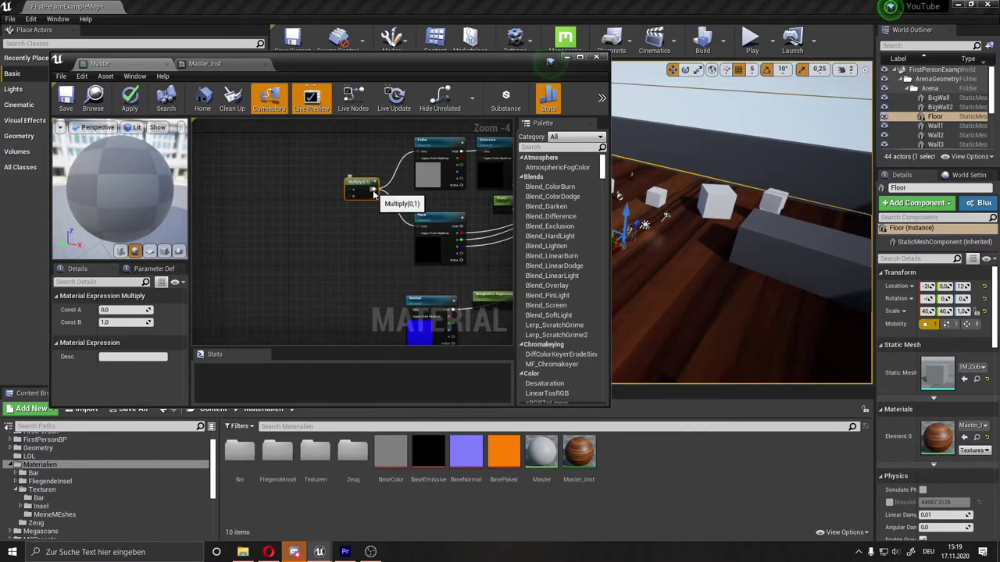
pyautogui.moveTo(373, 193); pyautogui.dragTo(410, 310)
pyautogui.moveTo(313, 216); pyautogui.dragTo(331, 242, button='right')
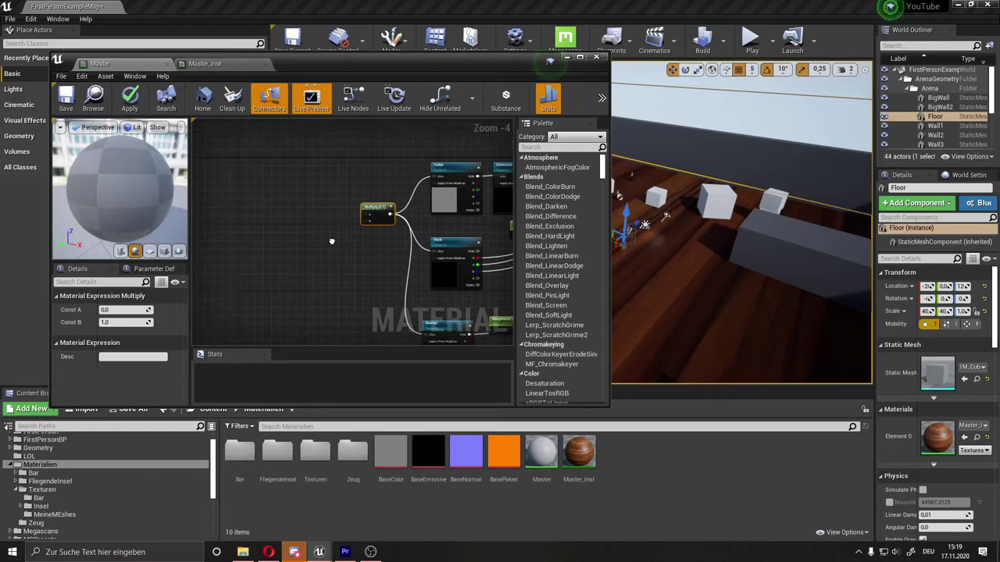
pyautogui.click(318, 187)
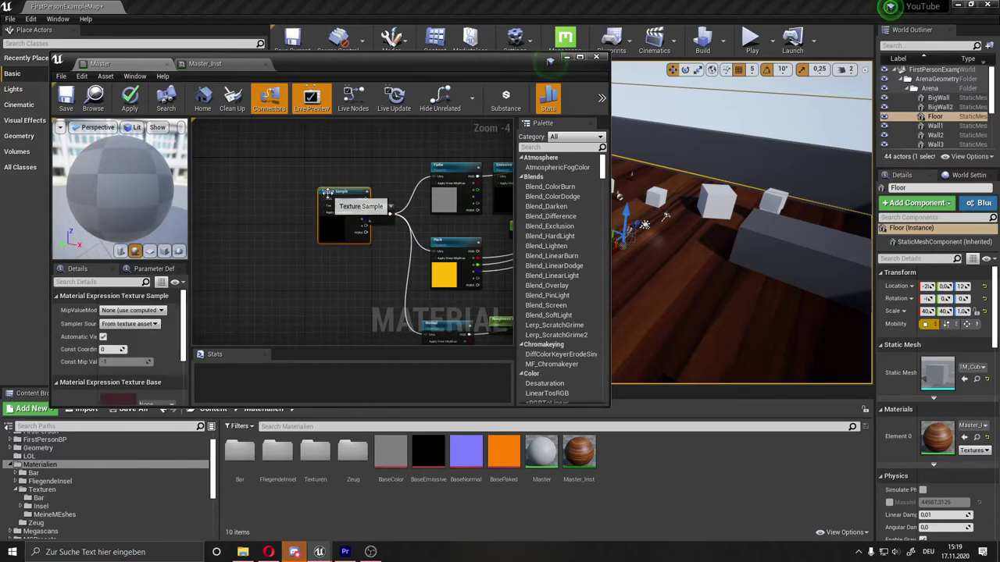
pyautogui.press('Delete')
# - Feed the Multiply with a TexCoord node on A and a Constant on B
pyautogui.rightClick(297, 192)
pyautogui.write('textur')
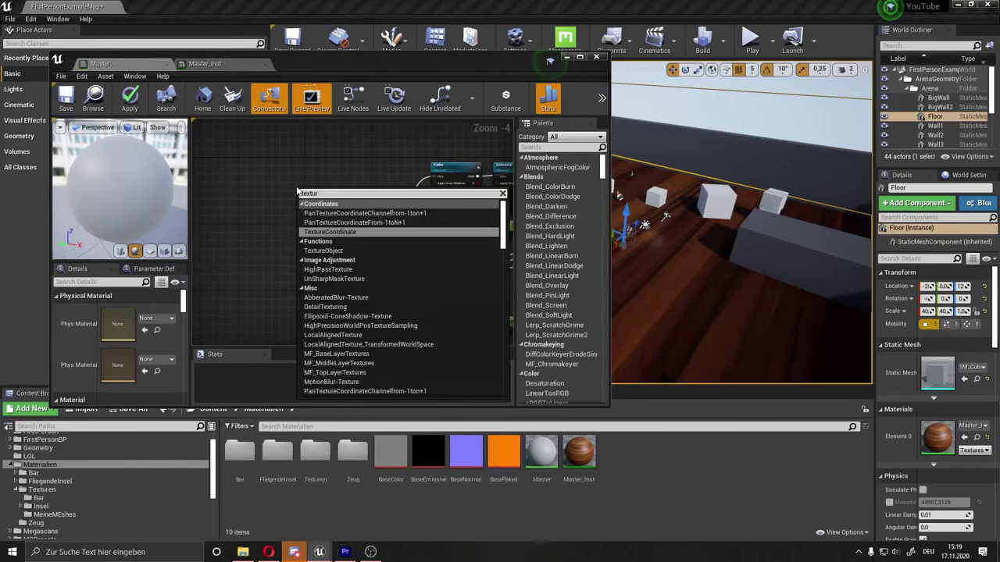
pyautogui.click(333, 233)
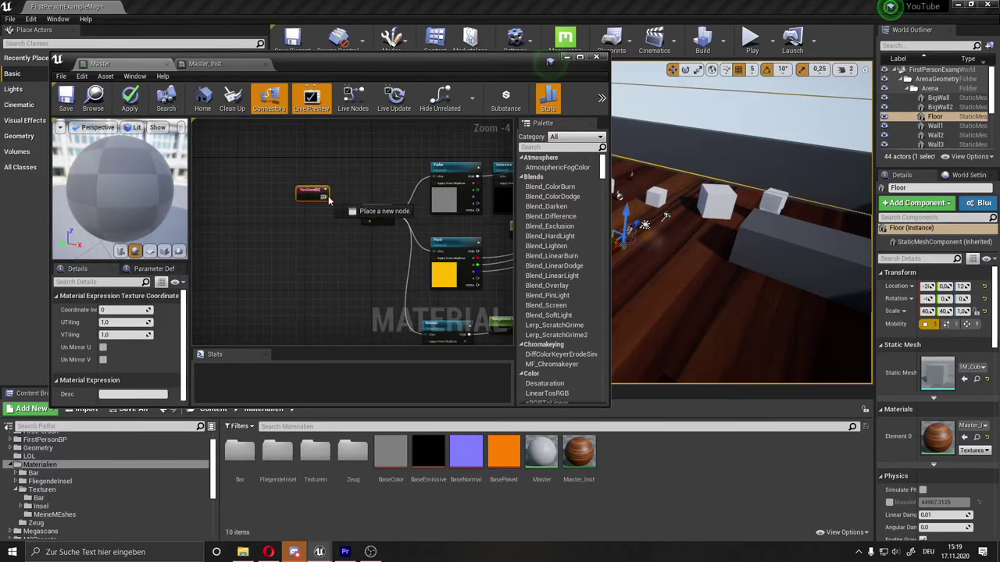
pyautogui.moveTo(324, 196); pyautogui.dragTo(368, 214)
pyautogui.click(325, 256)
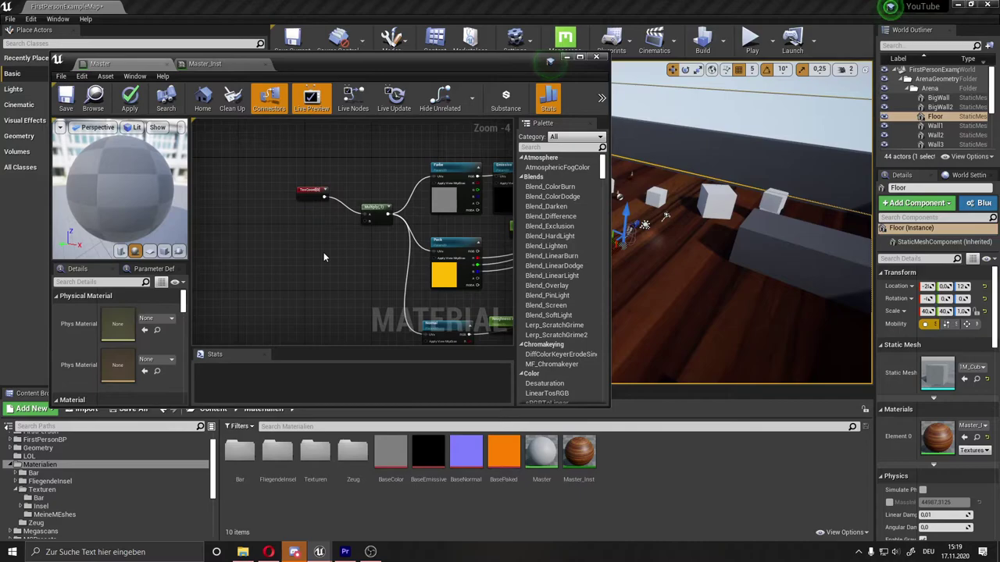
pyautogui.click(312, 241)
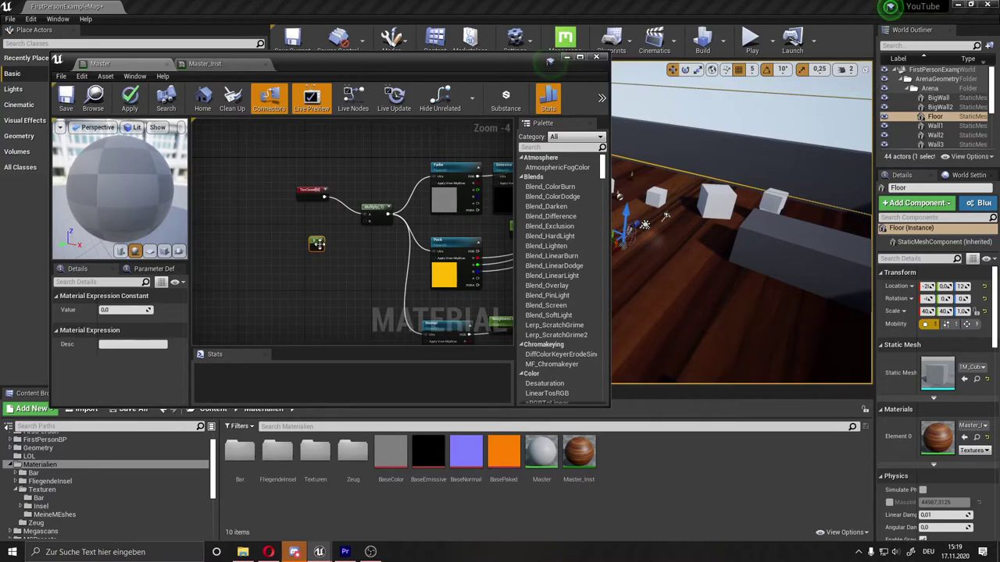
pyautogui.moveTo(323, 245); pyautogui.dragTo(362, 218)
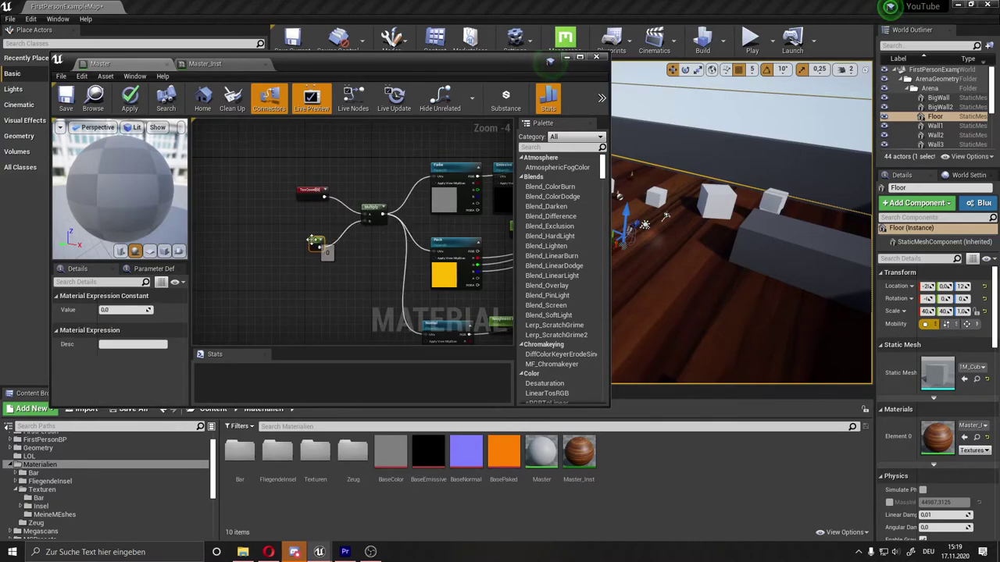
# - Convert the Constant into a Tiling parameter with default 1.0 and save the material
pyautogui.rightClick(312, 246)
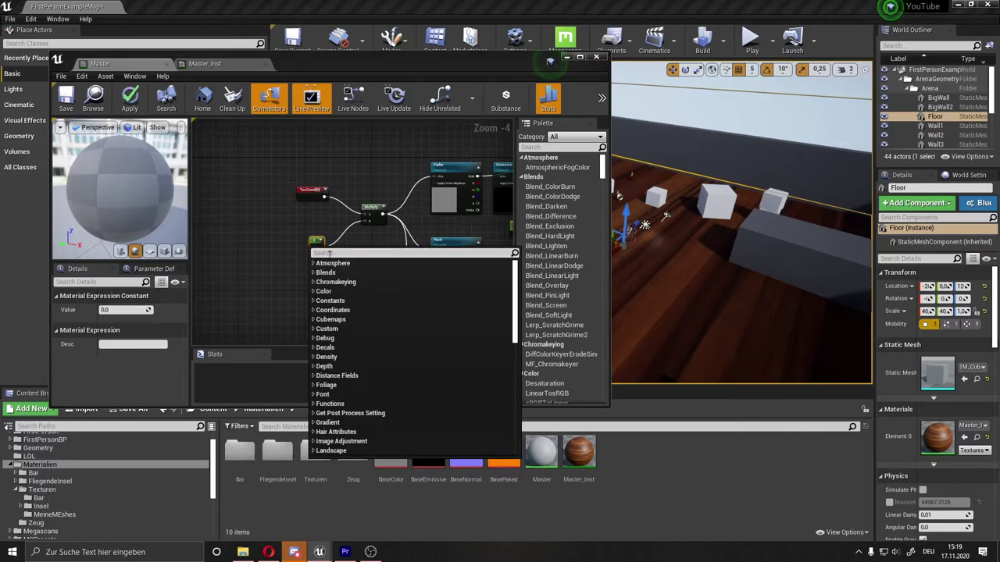
pyautogui.scroll(3, 314, 247)
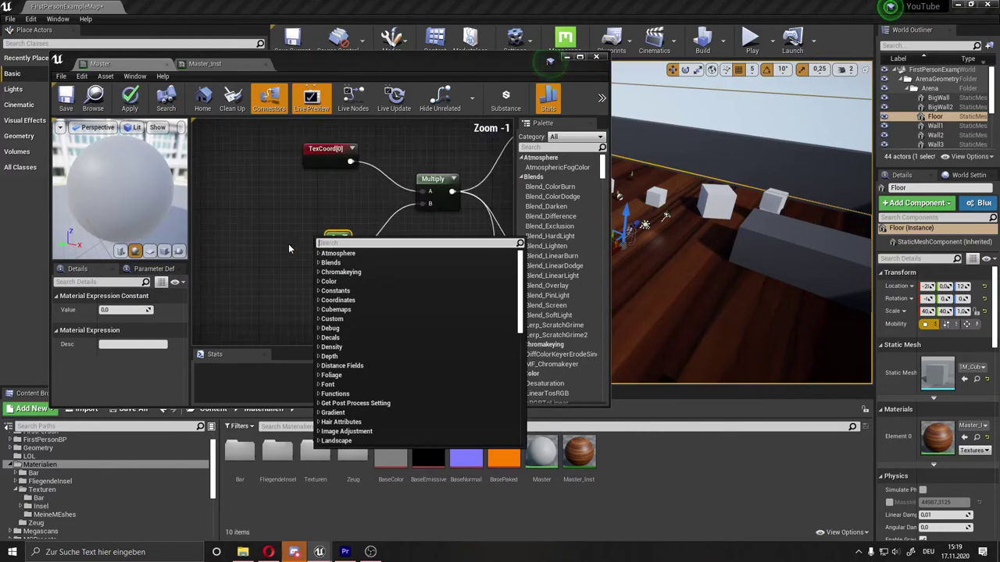
pyautogui.rightClick(333, 248)
pyautogui.click(361, 252)
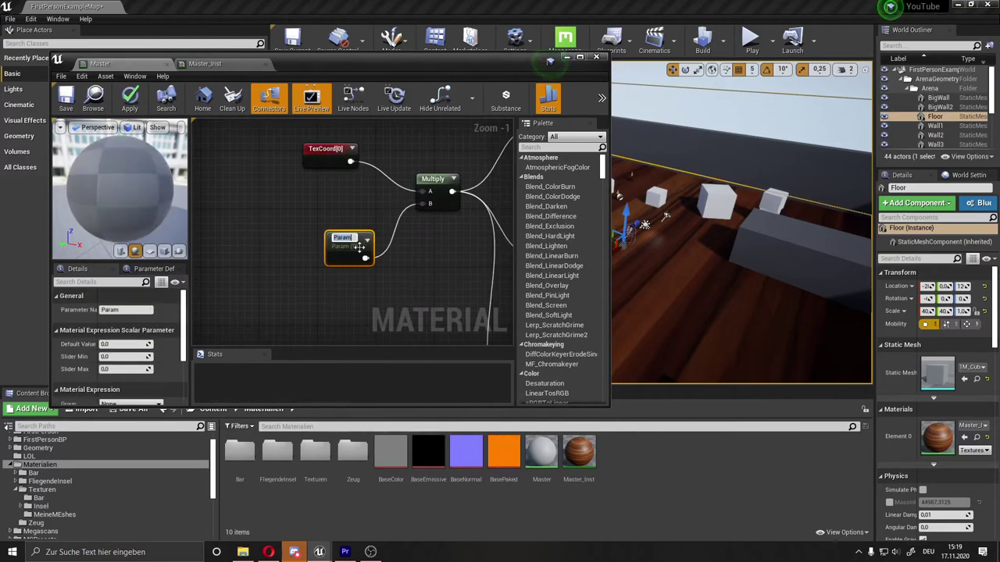
pyautogui.write('Til')
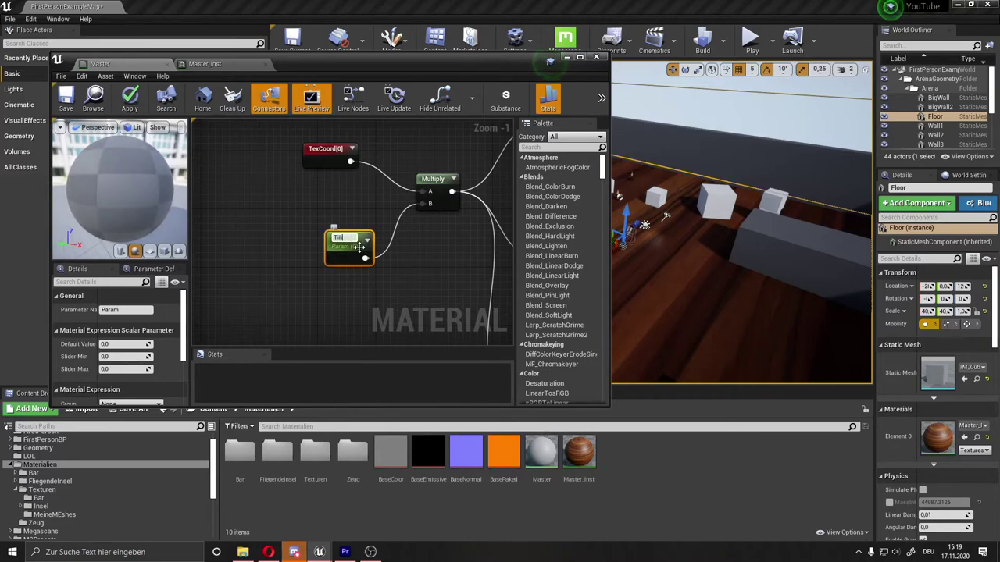
pyautogui.write('ing')
pyautogui.press('Return')
pyautogui.click(126, 343)
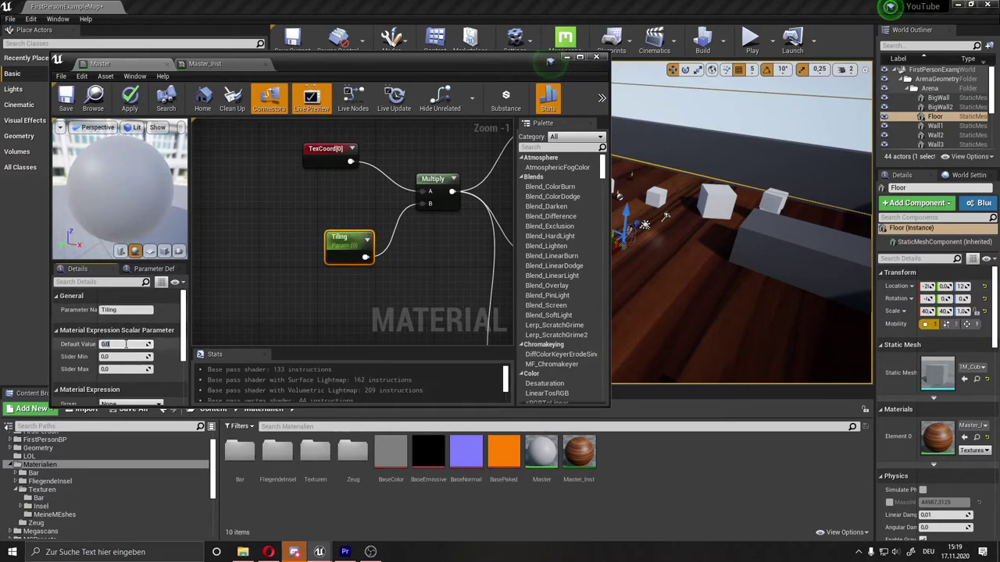
pyautogui.write('1')
pyautogui.press('Return')
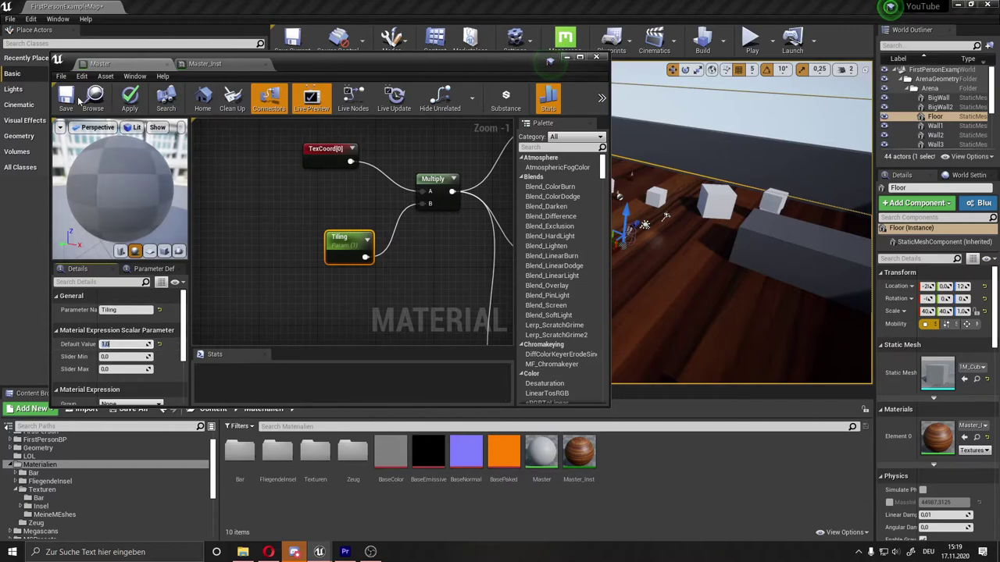
pyautogui.click(68, 97)
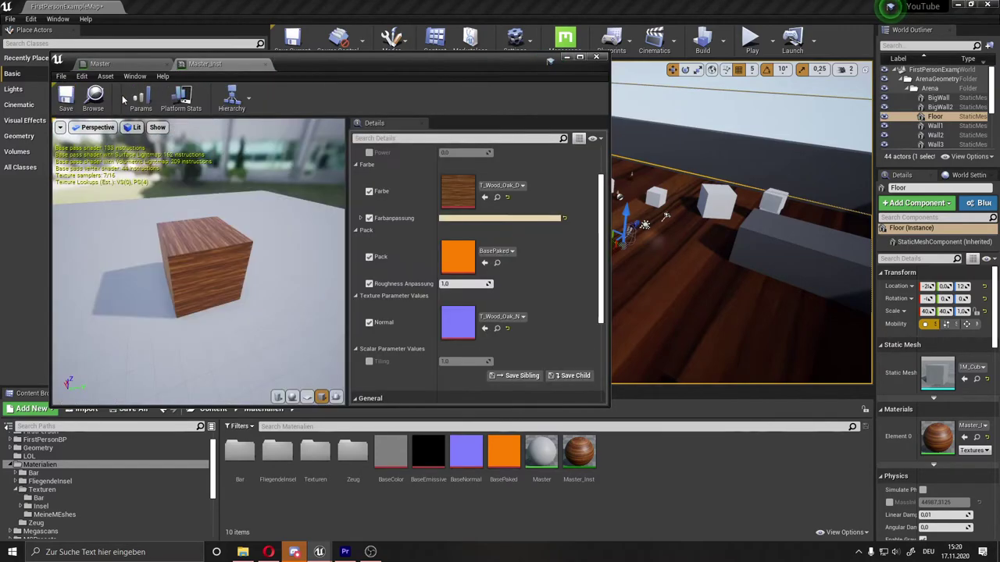
# - Move Farbe up and Emissive left, then wire the Multiply output into Emissive's UVs
pyautogui.scroll(1, 393, 212)
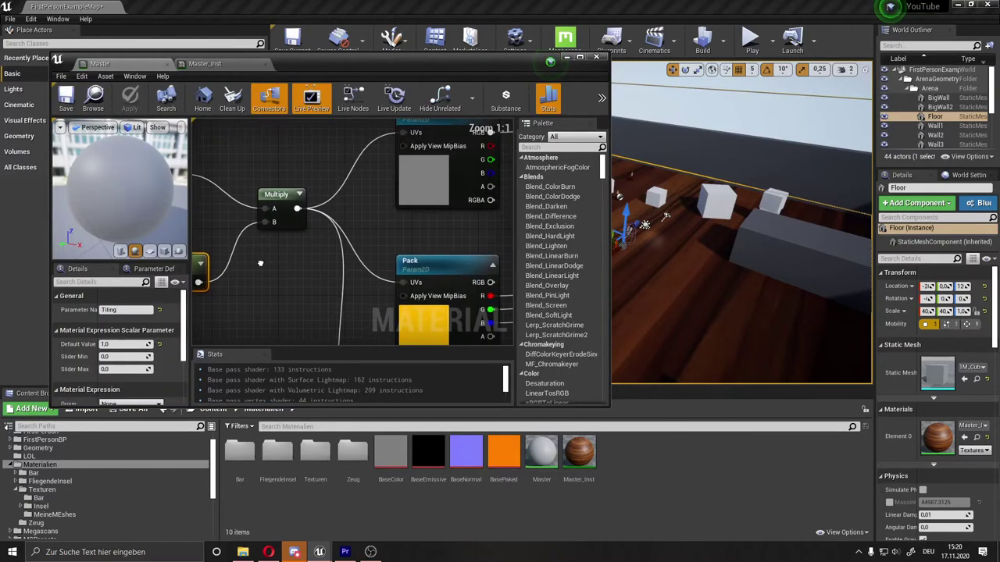
pyautogui.scroll(-2, 359, 214)
pyautogui.scroll(-2, 324, 216)
pyautogui.scroll(-1, 320, 216)
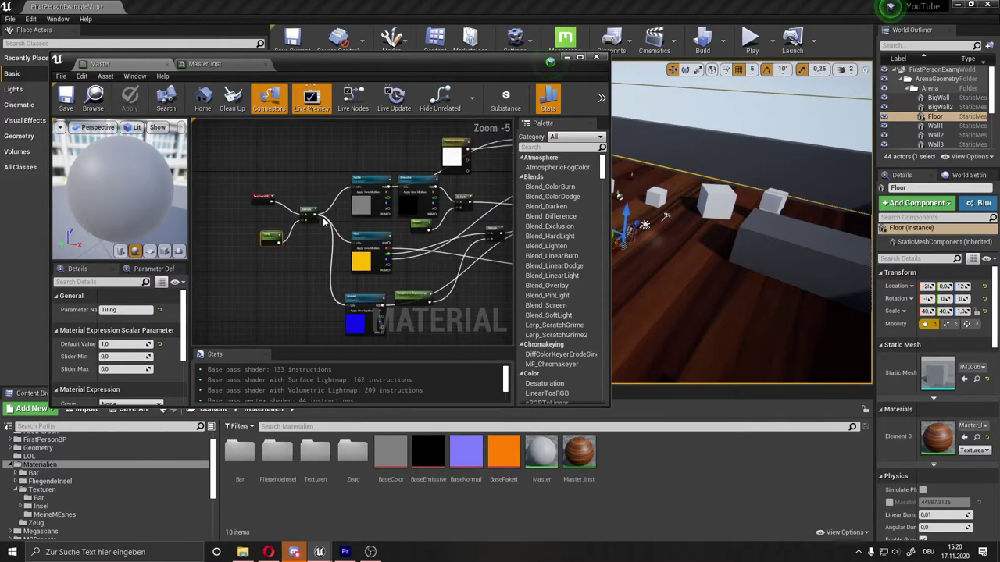
pyautogui.scroll(1, 320, 215)
pyautogui.moveTo(381, 173); pyautogui.dragTo(377, 133)
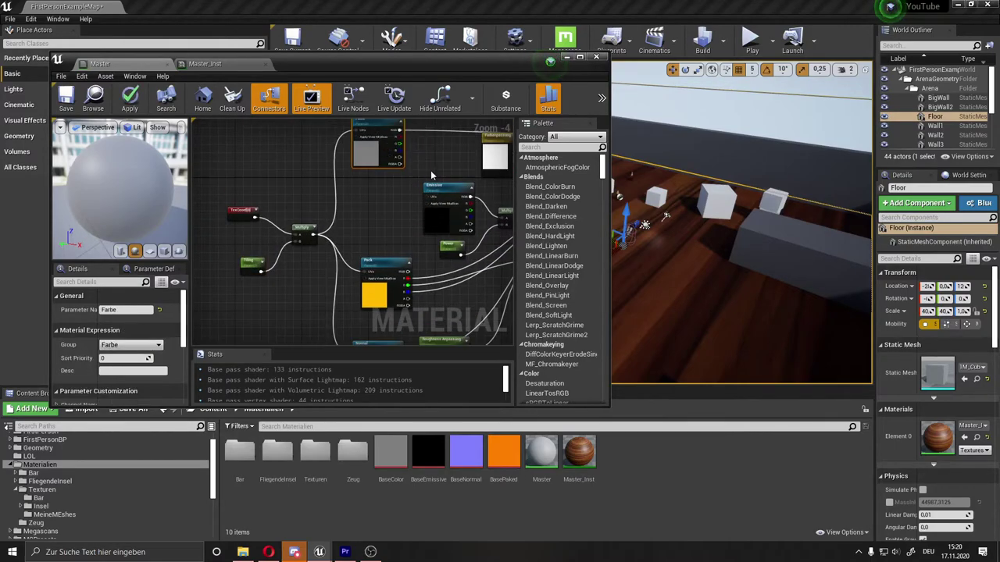
pyautogui.moveTo(437, 186); pyautogui.dragTo(384, 181)
pyautogui.moveTo(314, 235); pyautogui.dragTo(373, 191)
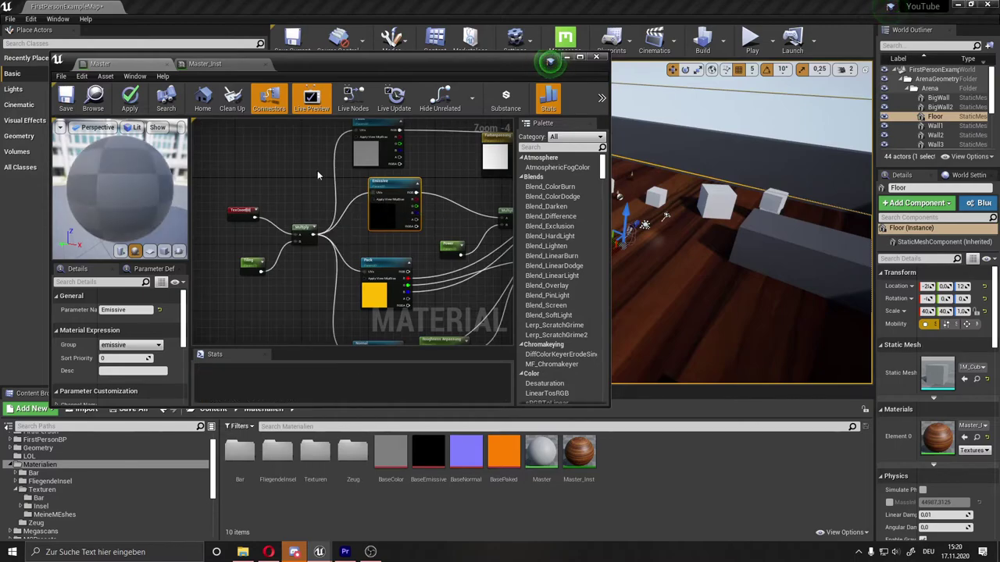
# - Enable the Tiling override in Master_Inst and preview the level in Game View
pyautogui.click(212, 68)
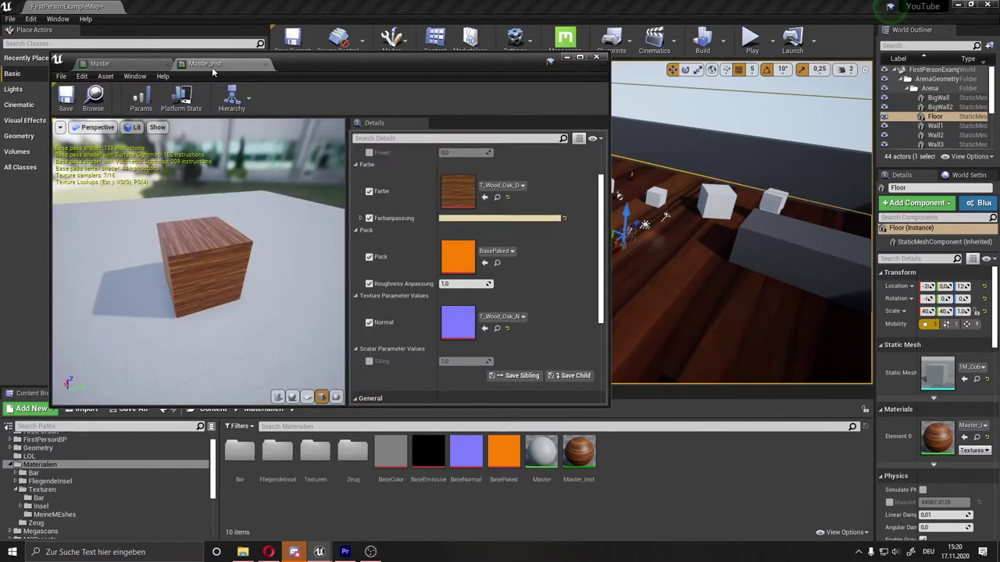
pyautogui.scroll(-2, 424, 319)
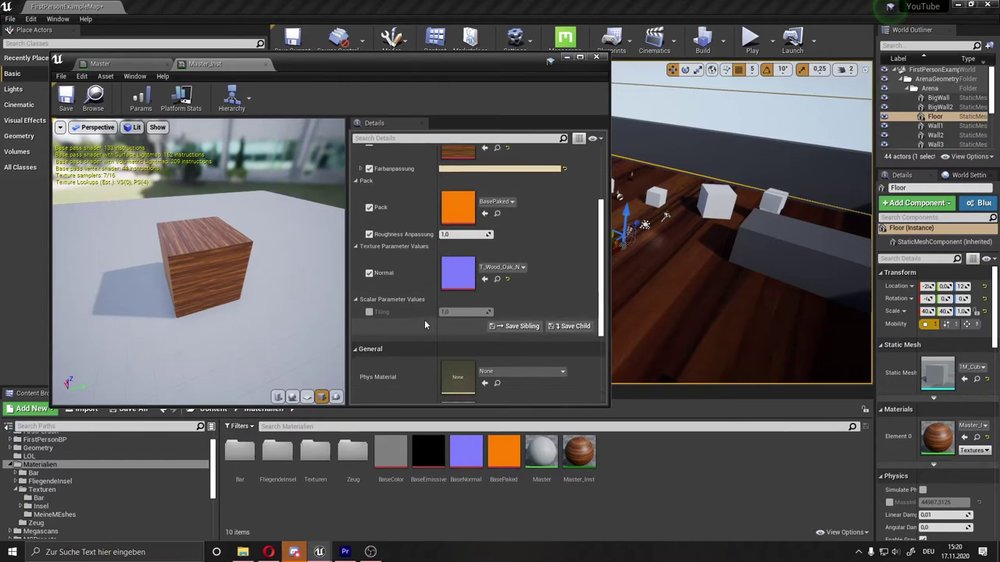
pyautogui.click(370, 313)
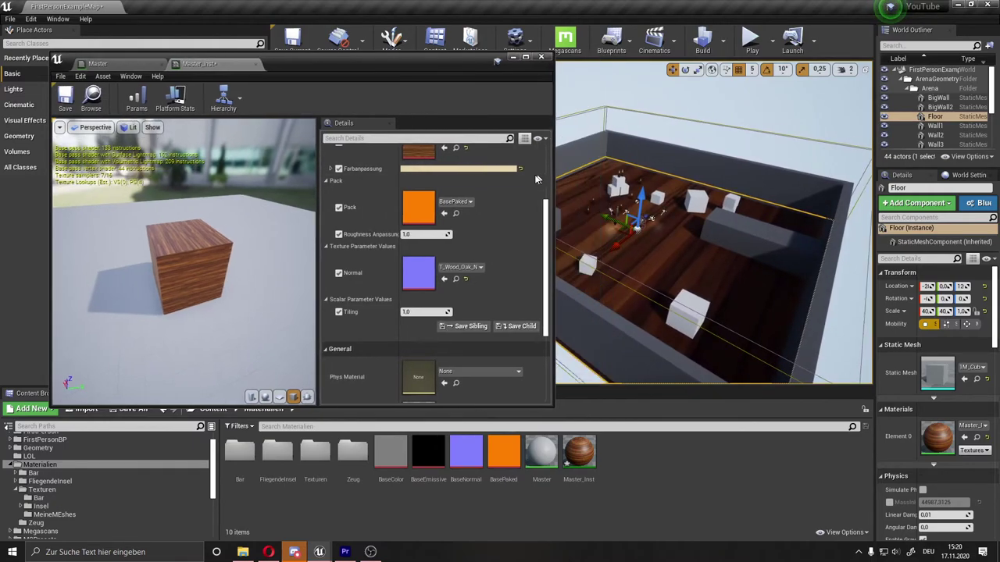
pyautogui.moveTo(608, 166); pyautogui.dragTo(483, 166)
pyautogui.click(627, 117)
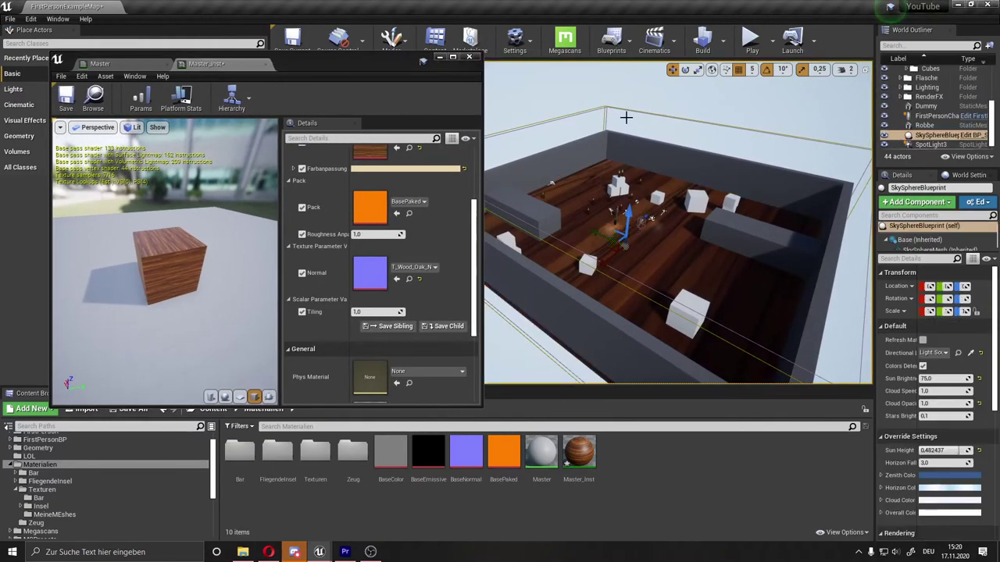
pyautogui.press('g')
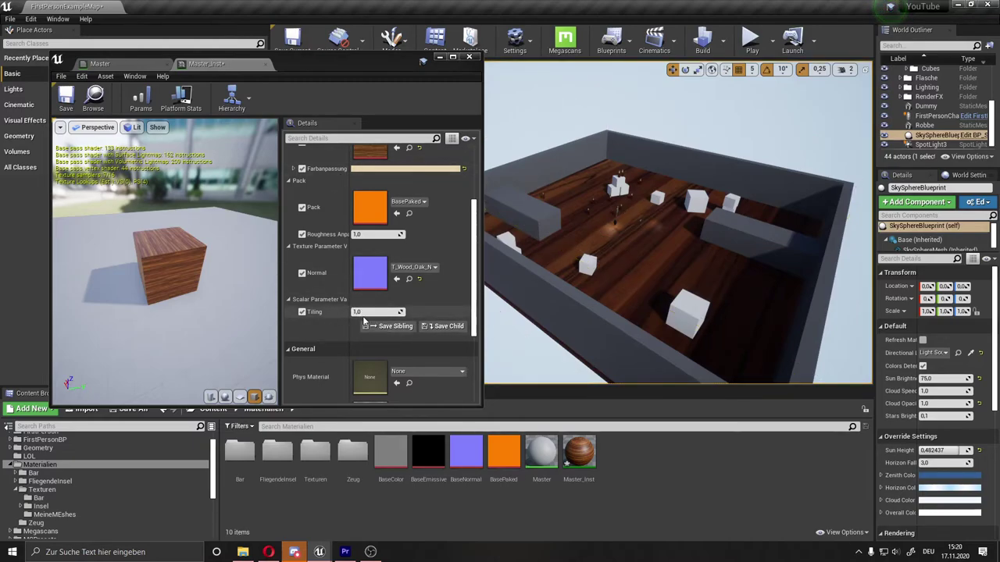
# - Set Tiling to 5,0 so the wood grain repeats more densely
pyautogui.moveTo(363, 314)
pyautogui.mouseDown()
pyautogui.moveTo(414, 314)
pyautogui.moveTo(356, 312)
pyautogui.moveTo(410, 312)
pyautogui.mouseUp()
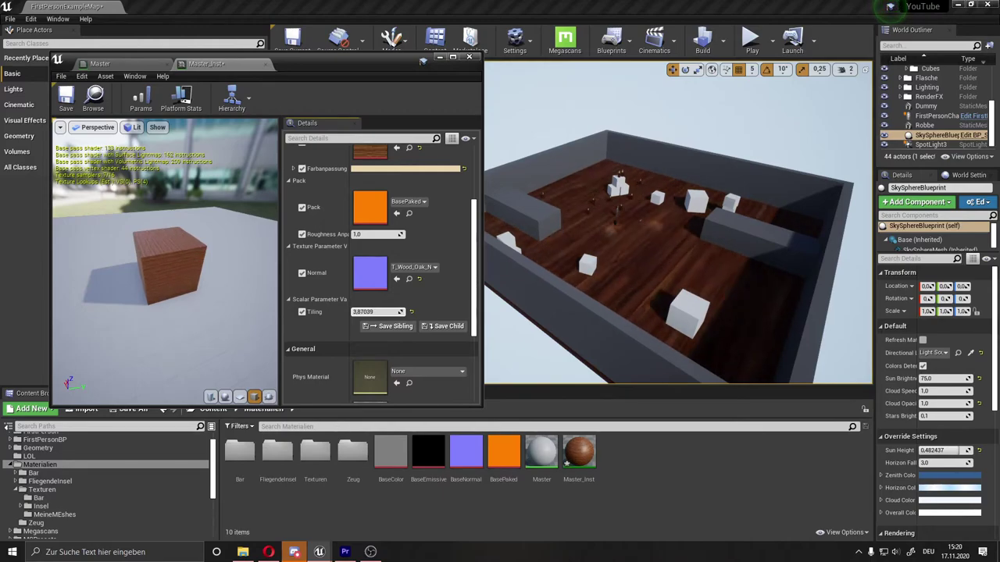
pyautogui.click(360, 312)
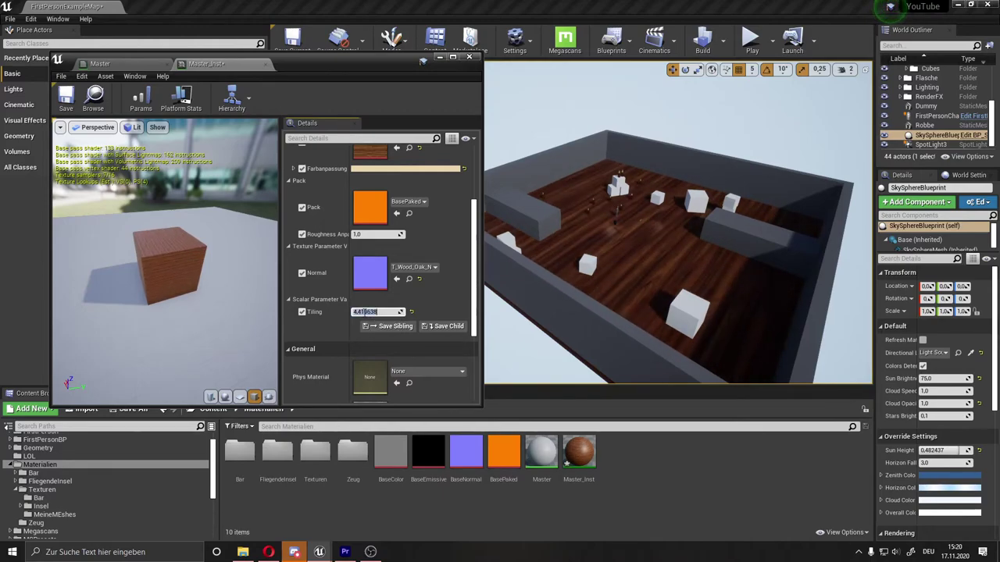
pyautogui.write('5')
pyautogui.press('Return')
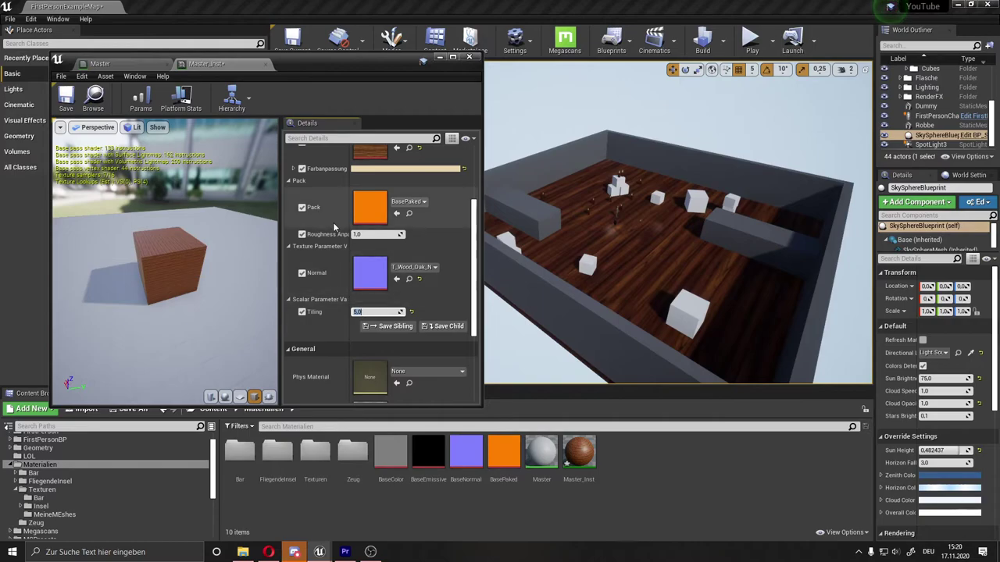
# - Enable the Emissive and Power overrides, raise Power, and assign Strahler_Emissive as the emissive texture
pyautogui.scroll(2, 319, 227)
pyautogui.scroll(2, 313, 219)
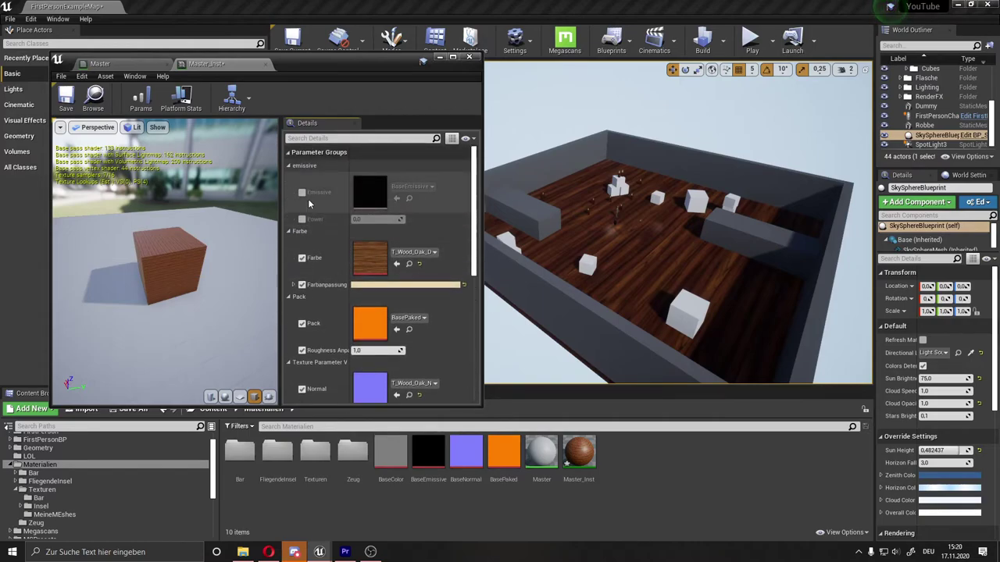
pyautogui.click(302, 192)
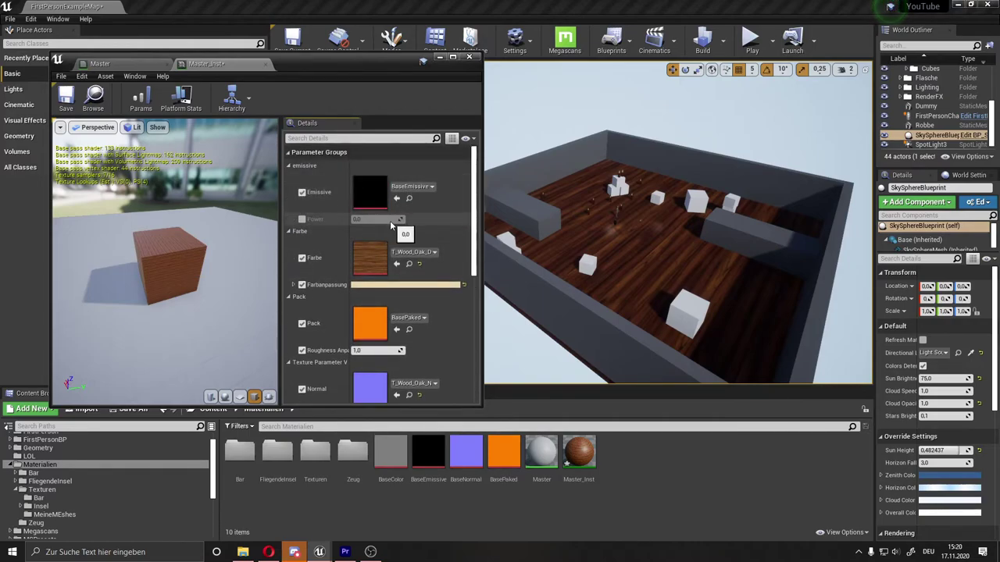
pyautogui.click(301, 219)
pyautogui.moveTo(375, 220)
pyautogui.mouseDown()
pyautogui.moveTo(414, 220)
pyautogui.moveTo(352, 219)
pyautogui.mouseUp()
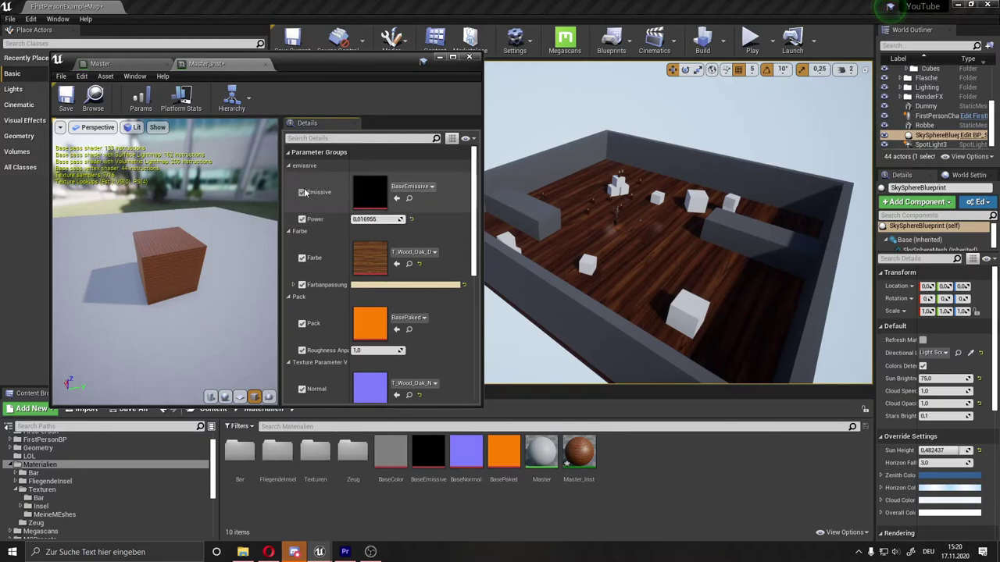
pyautogui.click(47, 506)
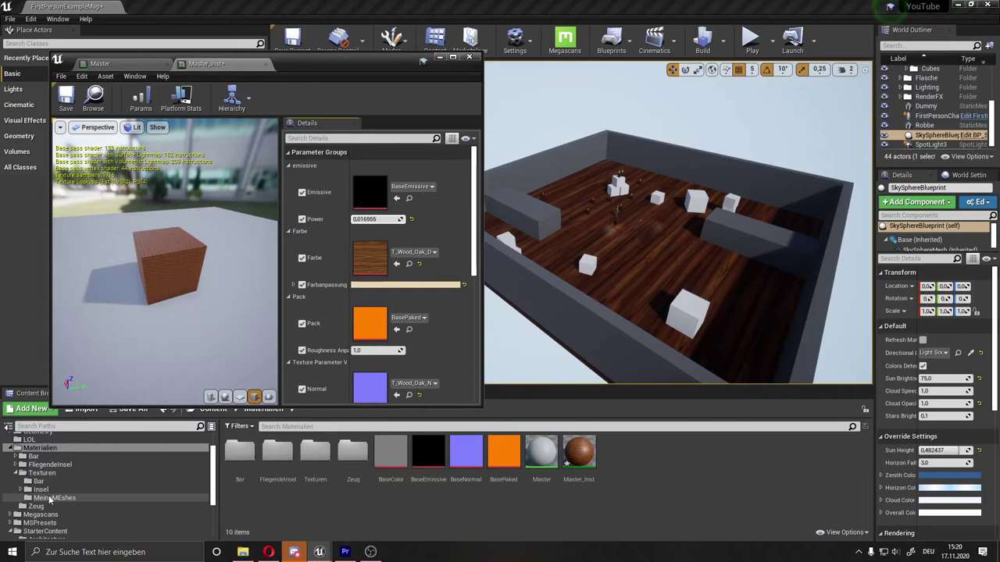
pyautogui.click(51, 497)
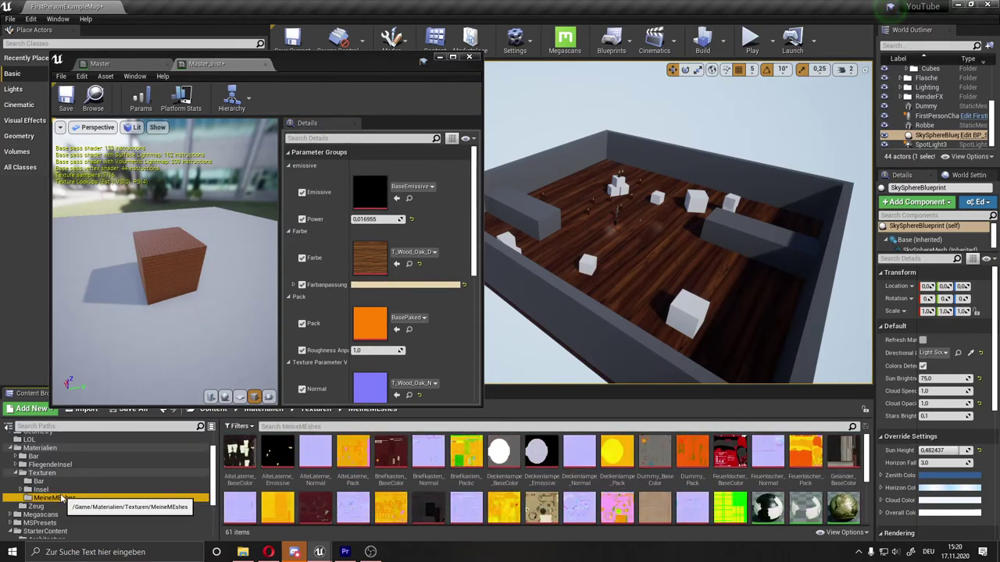
pyautogui.scroll(-3, 371, 497)
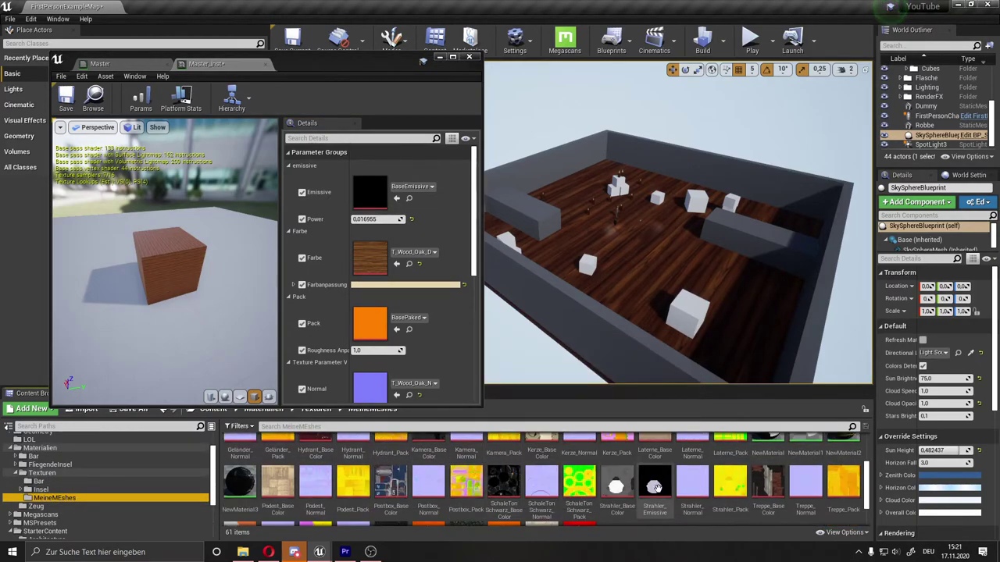
pyautogui.moveTo(654, 486)
pyautogui.mouseDown()
pyautogui.moveTo(370, 194)
pyautogui.moveTo(449, 222)
pyautogui.mouseUp()
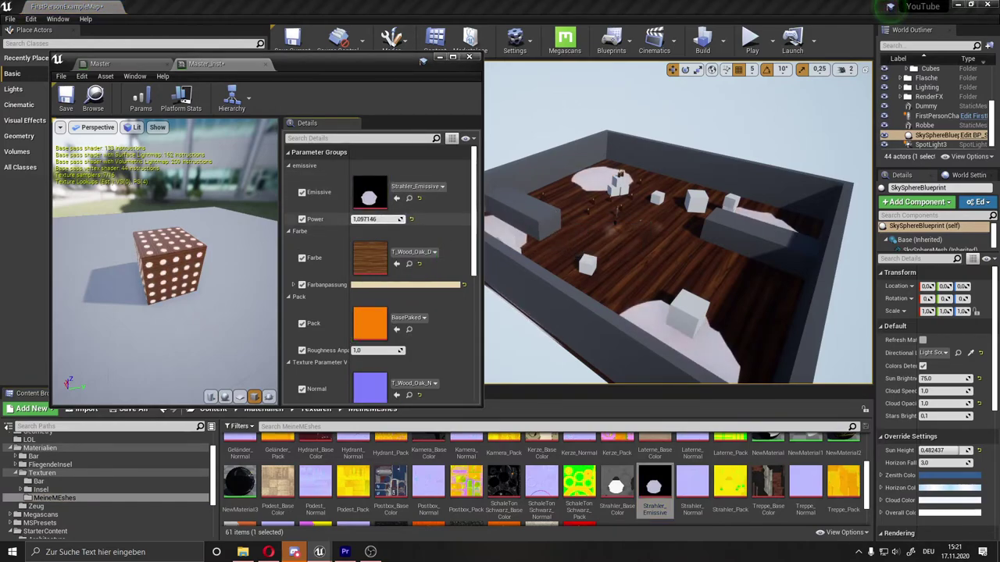
# - Inspect the glowing cube in the level view, then switch the Emissive and Power overrides back off
pyautogui.moveTo(624, 234); pyautogui.dragTo(523, 234, button='right')
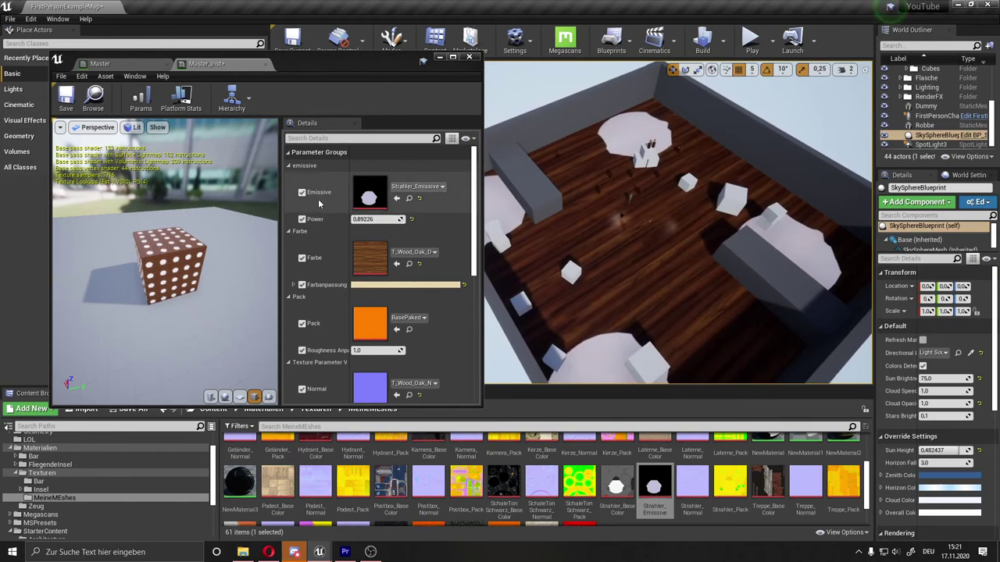
pyautogui.scroll(6, 188, 277)
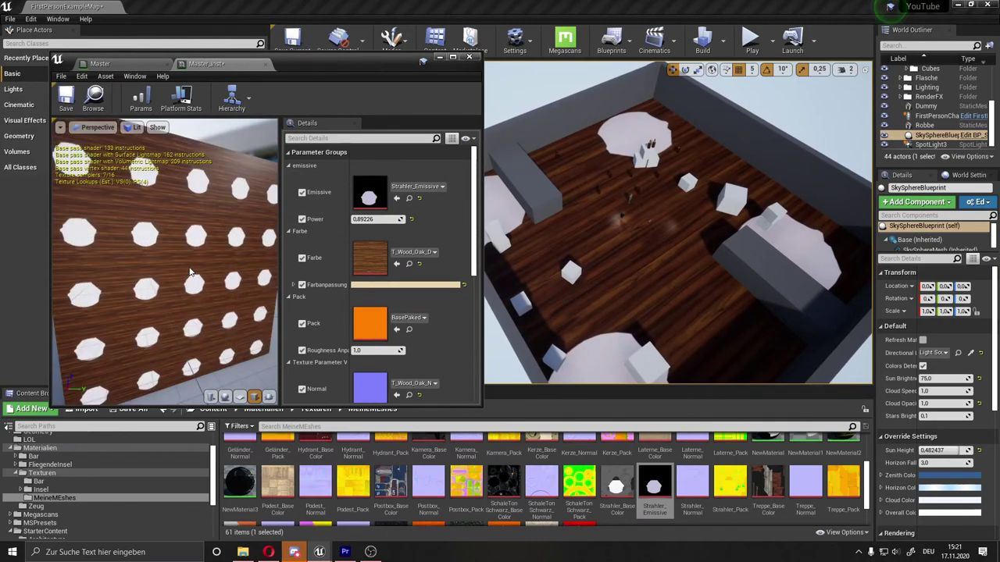
pyautogui.moveTo(190, 272); pyautogui.dragTo(219, 265)
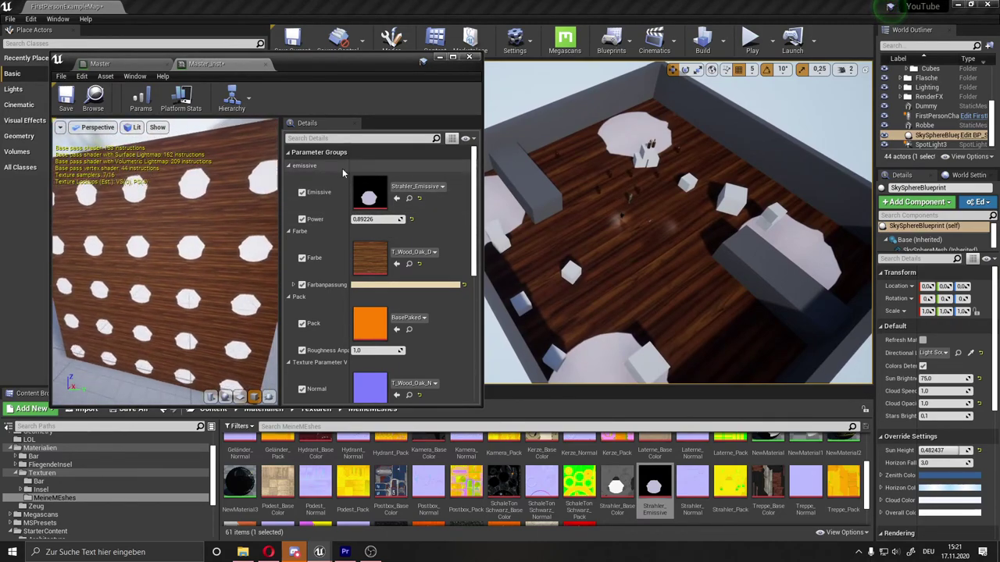
pyautogui.click(302, 192)
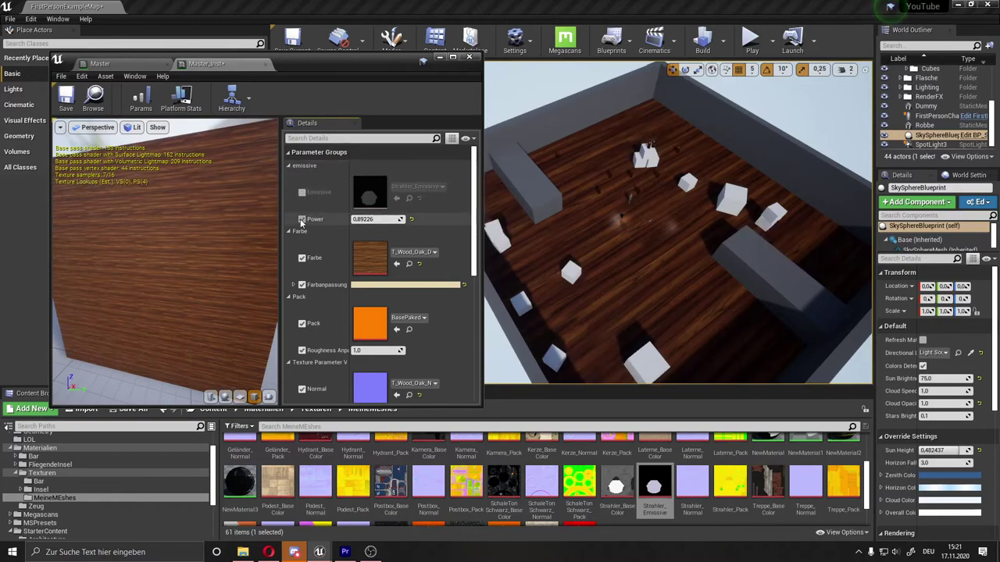
pyautogui.click(302, 219)
pyautogui.moveTo(634, 223); pyautogui.dragTo(594, 195, button='right')
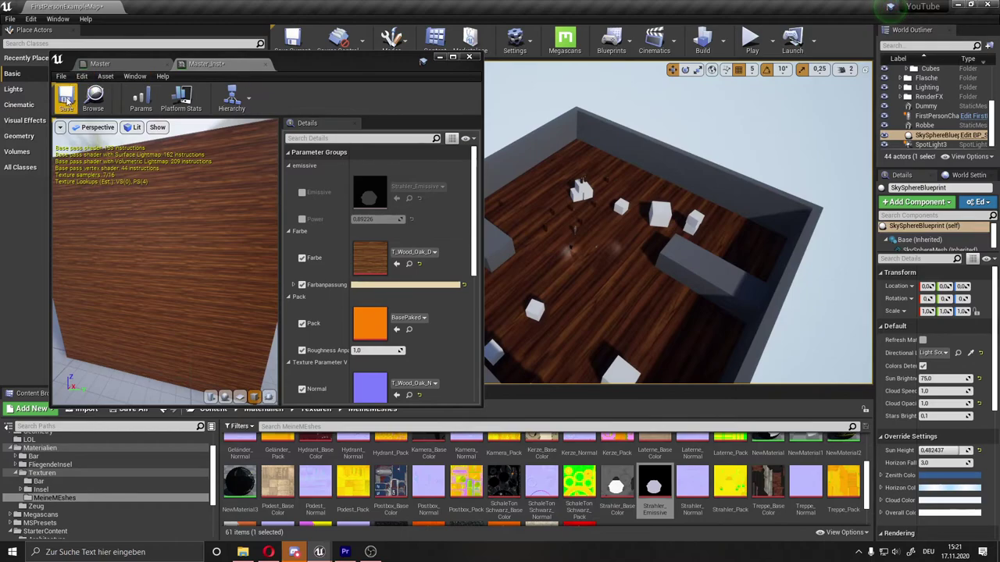
pyautogui.click(101, 77)
# - Close the Master_Inst editor and select the Farbanpassung vector parameter in the Master graph
pyautogui.click(100, 77)
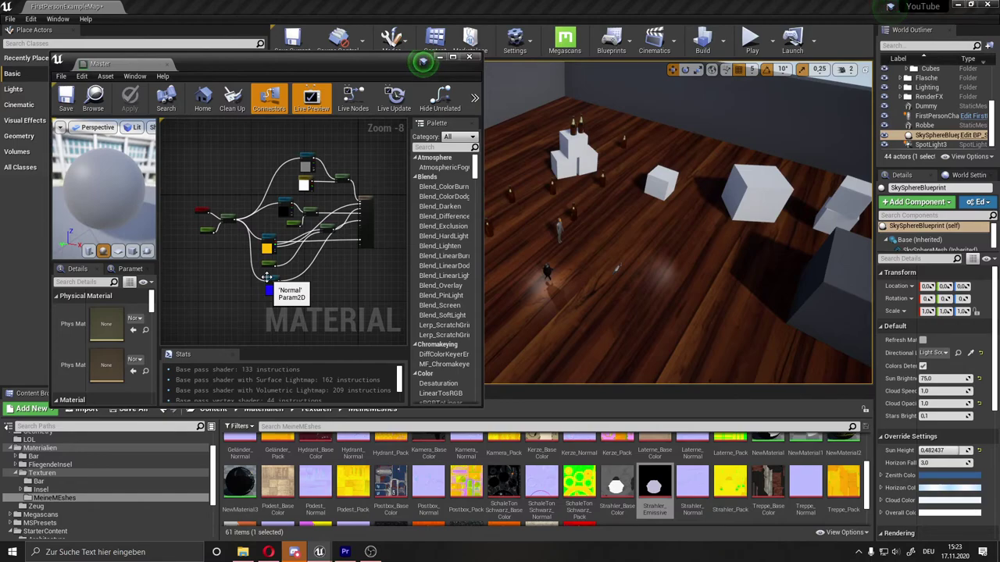
pyautogui.click(423, 61)
pyautogui.click(423, 61)
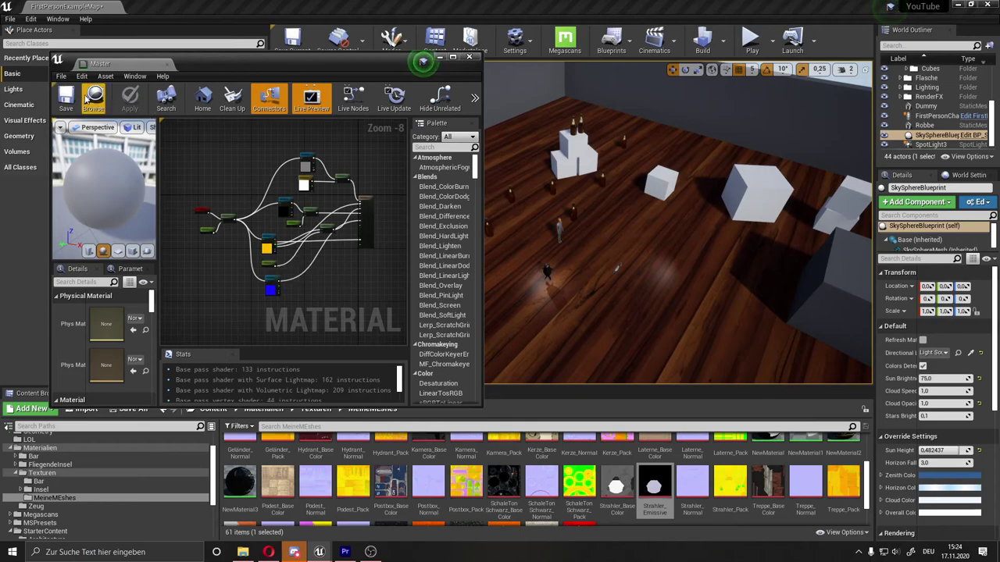
pyautogui.moveTo(572, 205); pyautogui.dragTo(573, 235, button='right')
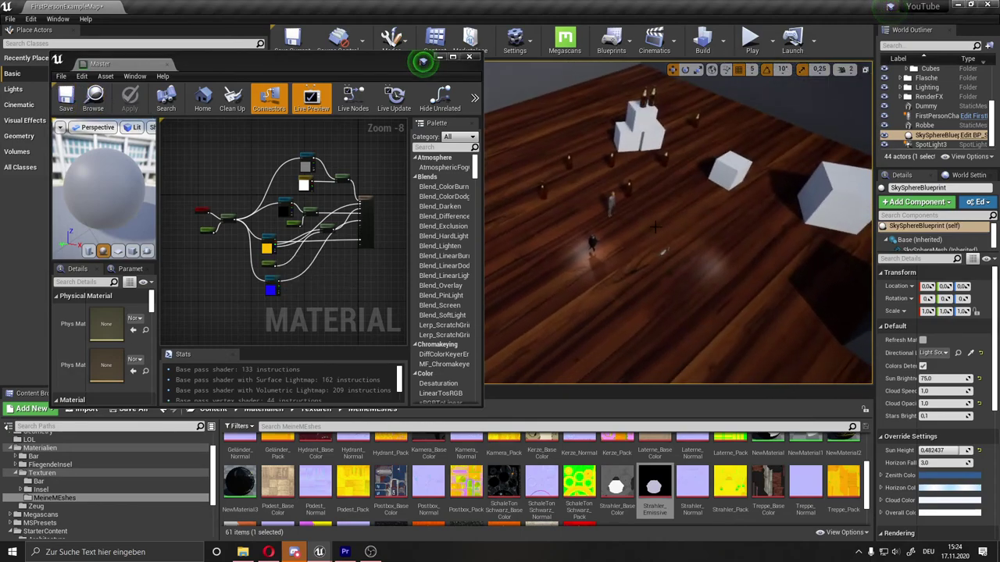
pyautogui.click(301, 185)
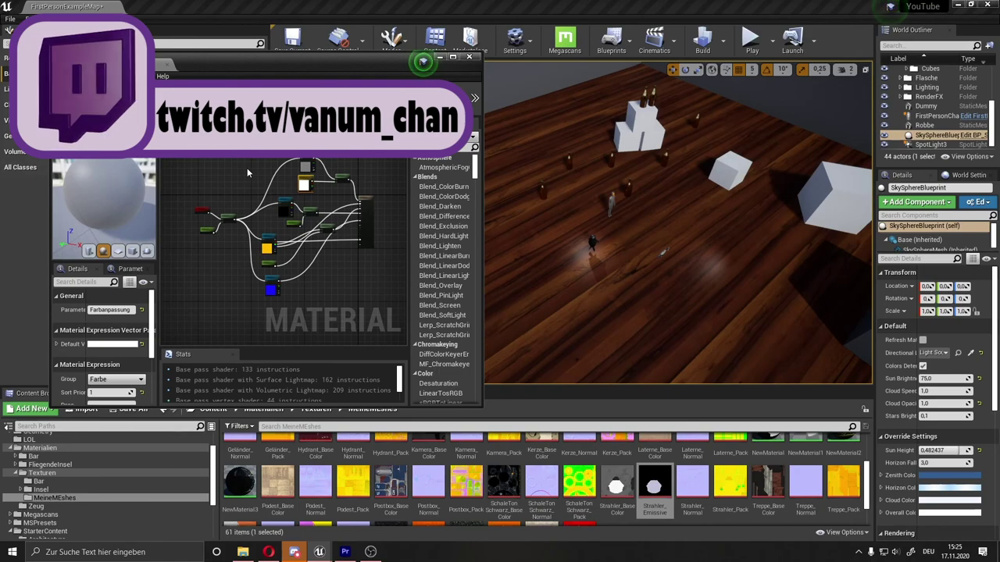
pyautogui.scroll(1, 246, 168)
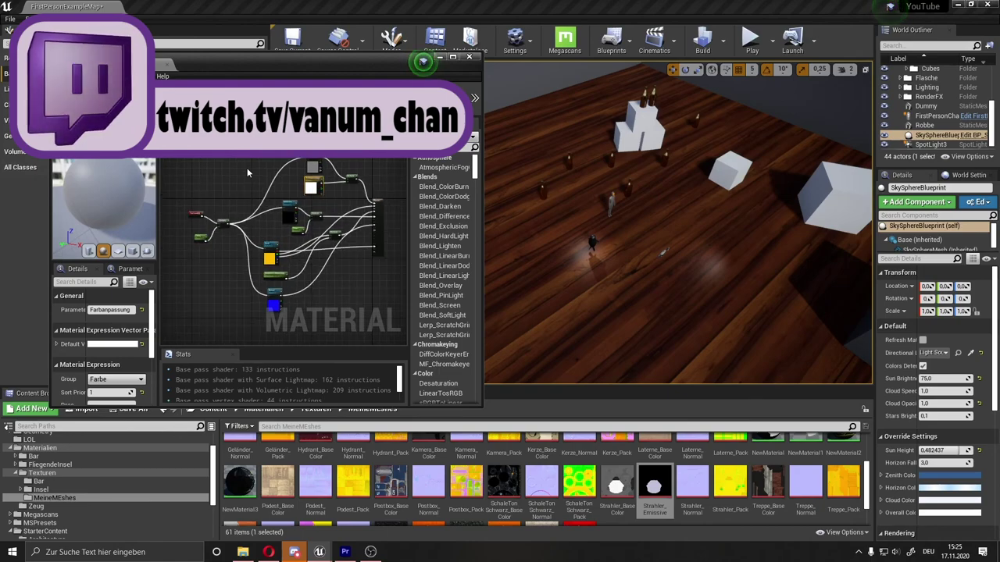
pyautogui.rightClick(255, 195)
pyautogui.click(269, 212)
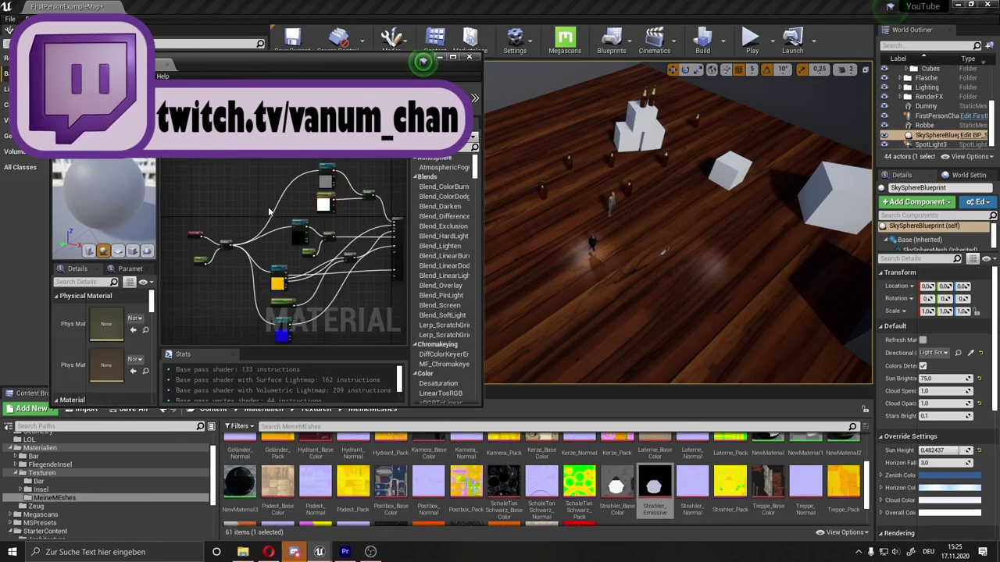
pyautogui.moveTo(269, 211); pyautogui.dragTo(254, 195, button='right')
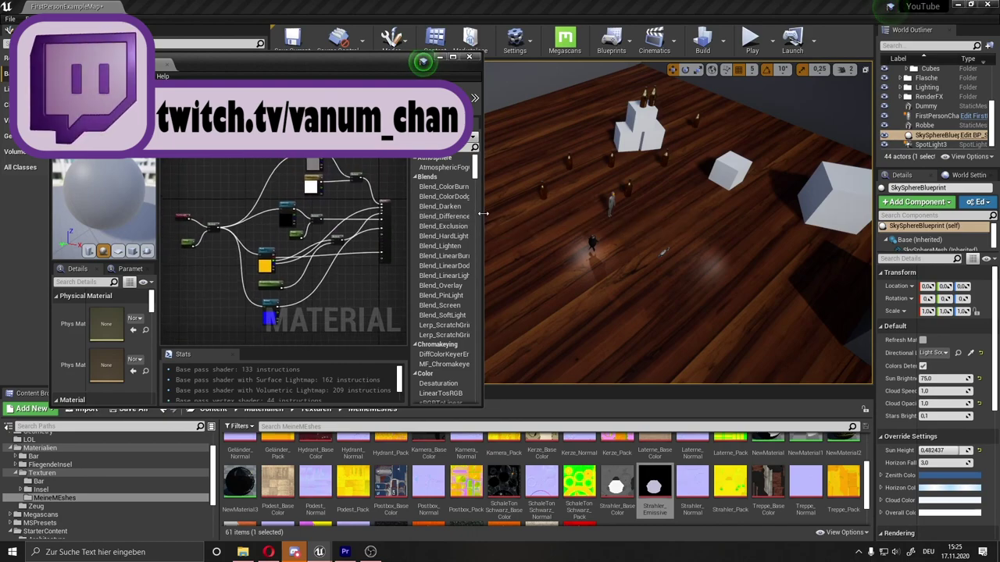
pyautogui.moveTo(508, 209)
pyautogui.mouseDown(button='right')
pyautogui.moveTo(547, 195)
pyautogui.moveTo(548, 237)
pyautogui.mouseUp(button='right')
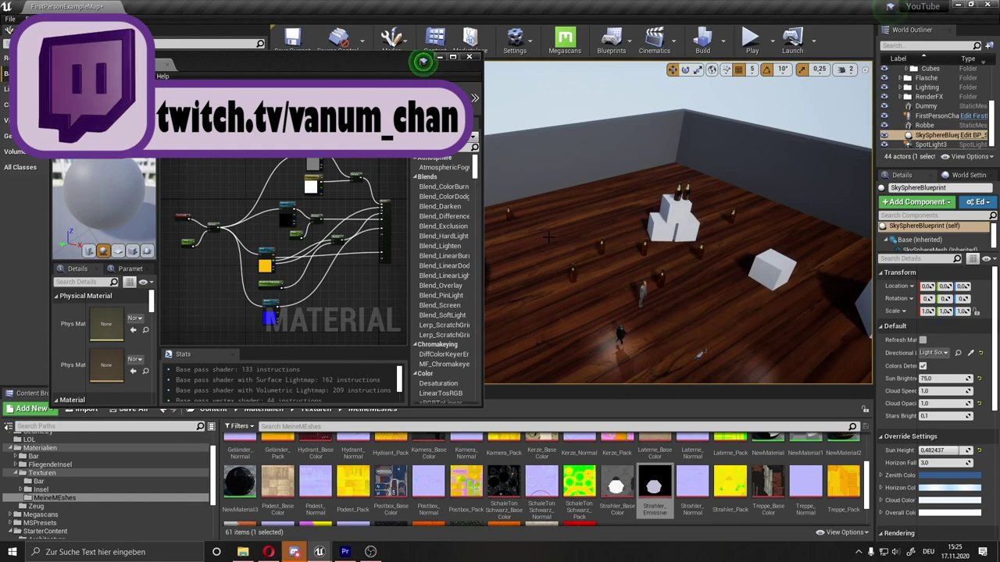